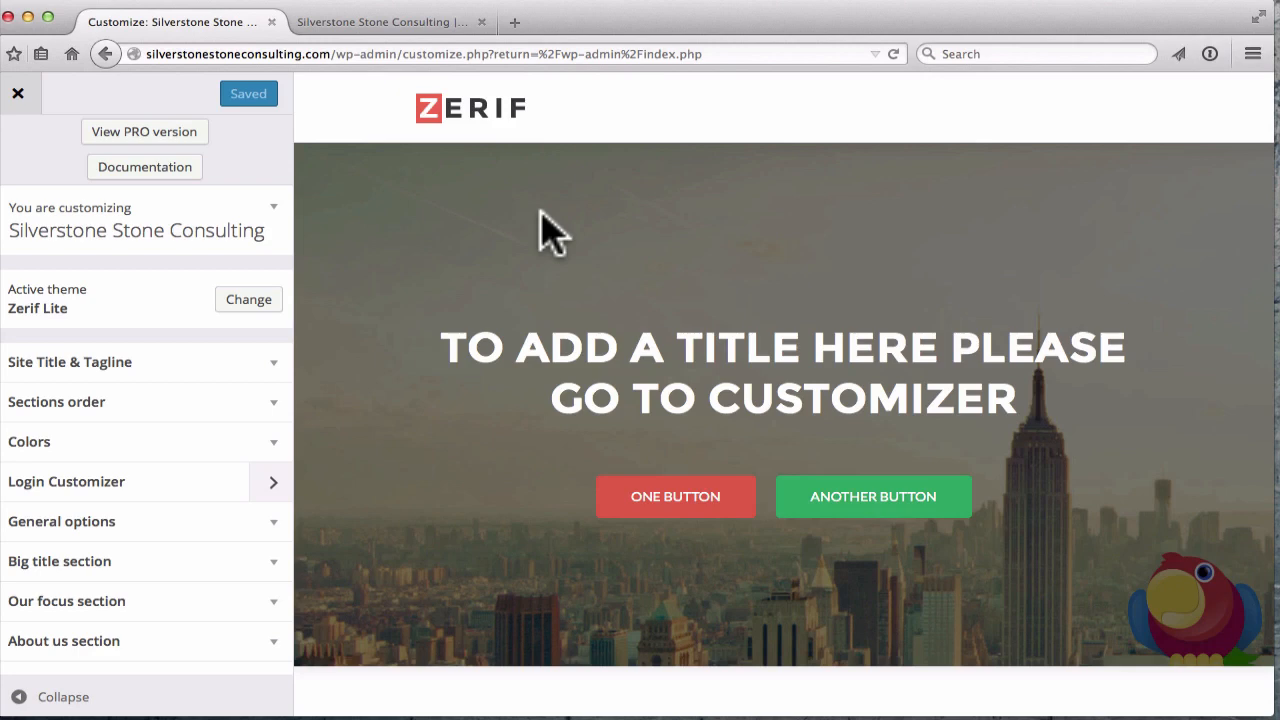
{"action": "left_click", "coordinate": [130, 172]}
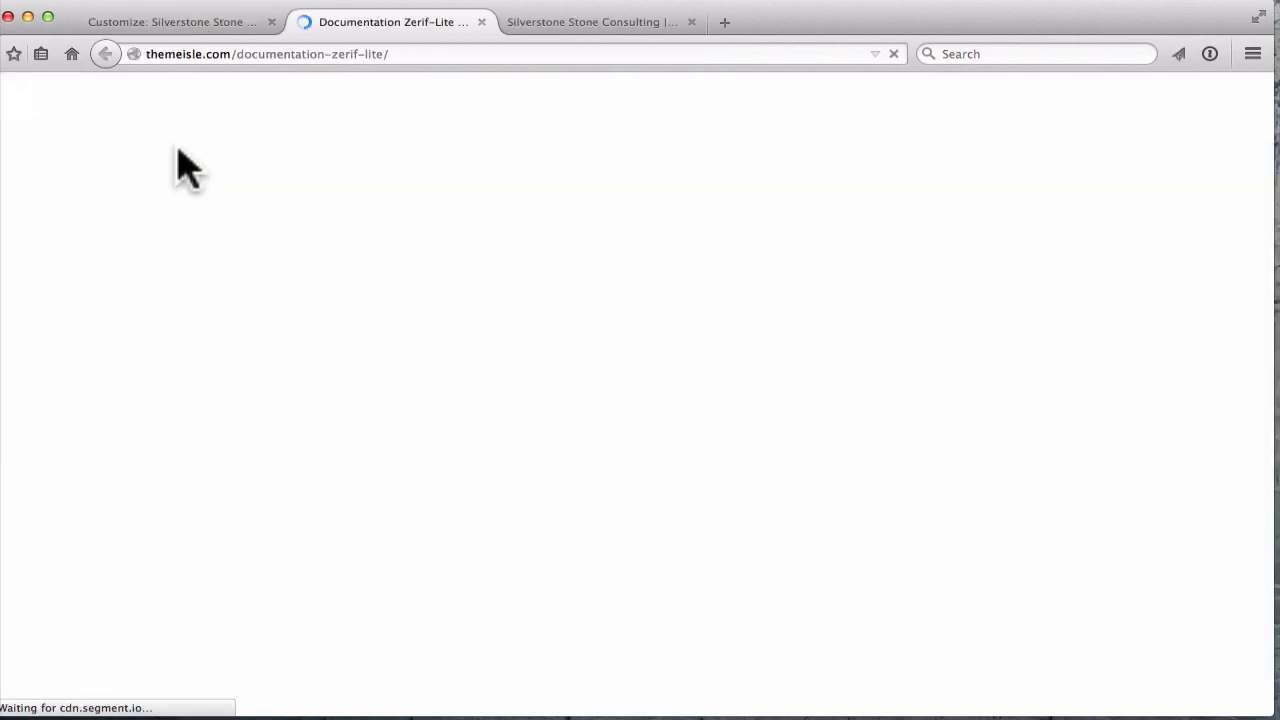
{"action": "scroll", "coordinate": [240, 300], "scroll_direction": "down", "scroll_amount": 1}
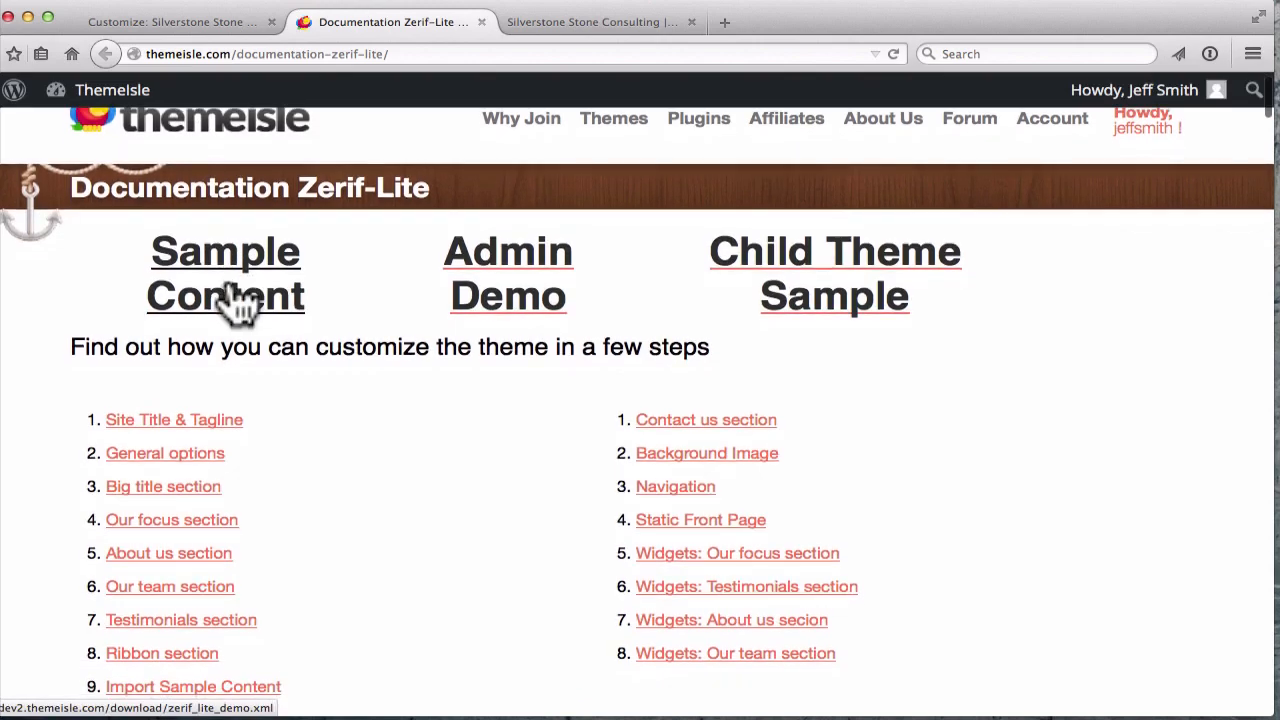
{"action": "scroll", "coordinate": [337, 340], "scroll_direction": "down", "scroll_amount": 2}
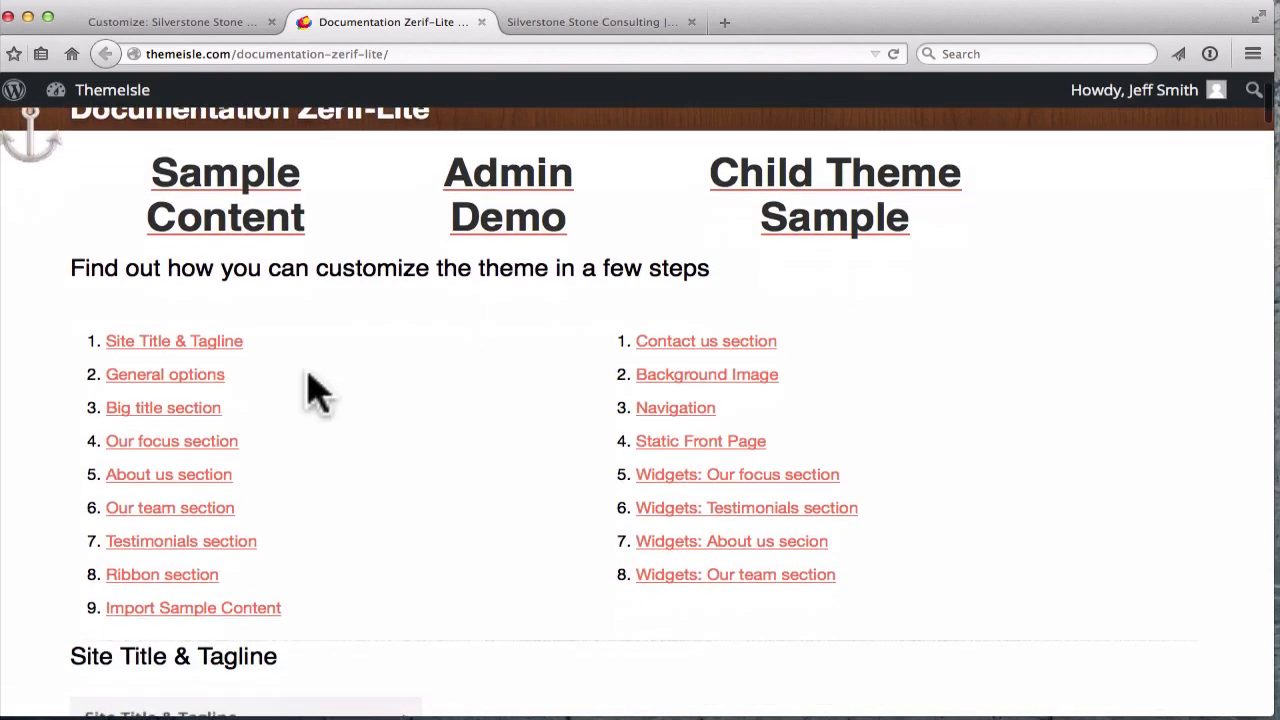
{"action": "scroll", "coordinate": [470, 100], "scroll_direction": "up", "scroll_amount": 3}
{"action": "left_click", "coordinate": [481, 22]}
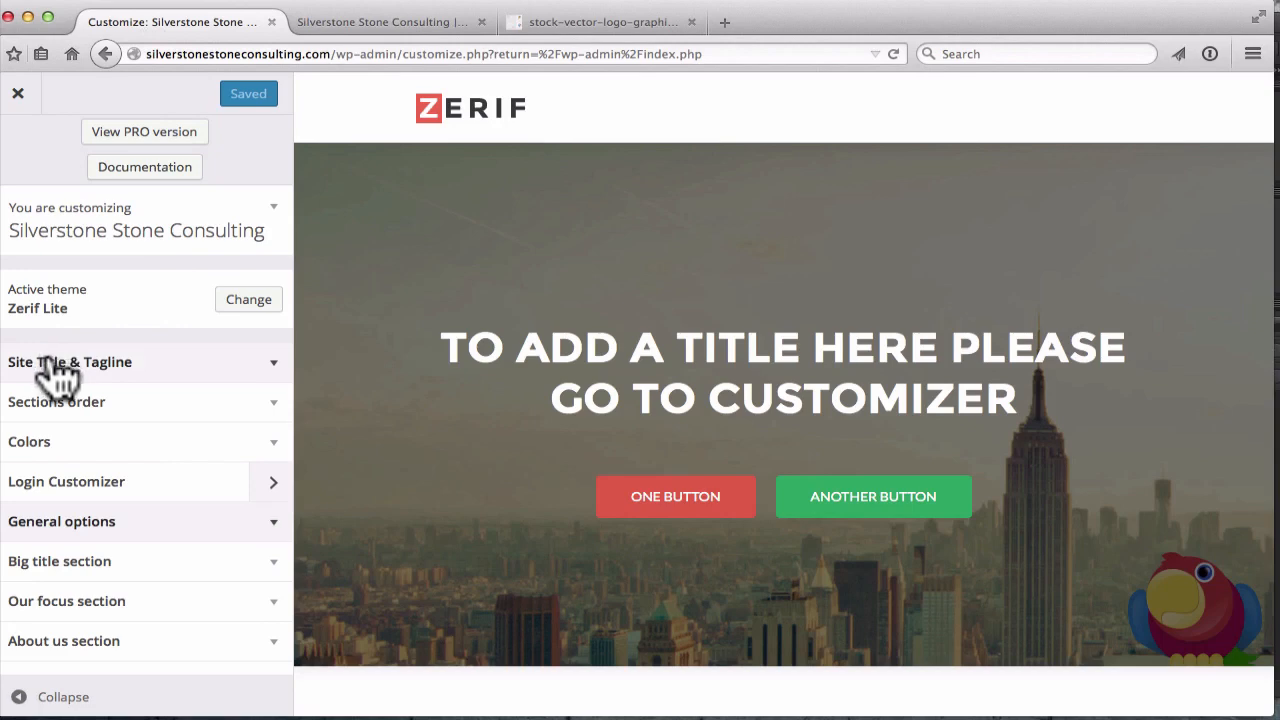
Expand Site Title & Tagline to check its fields, then open the theme's General options
{"action": "left_click", "coordinate": [80, 363]}
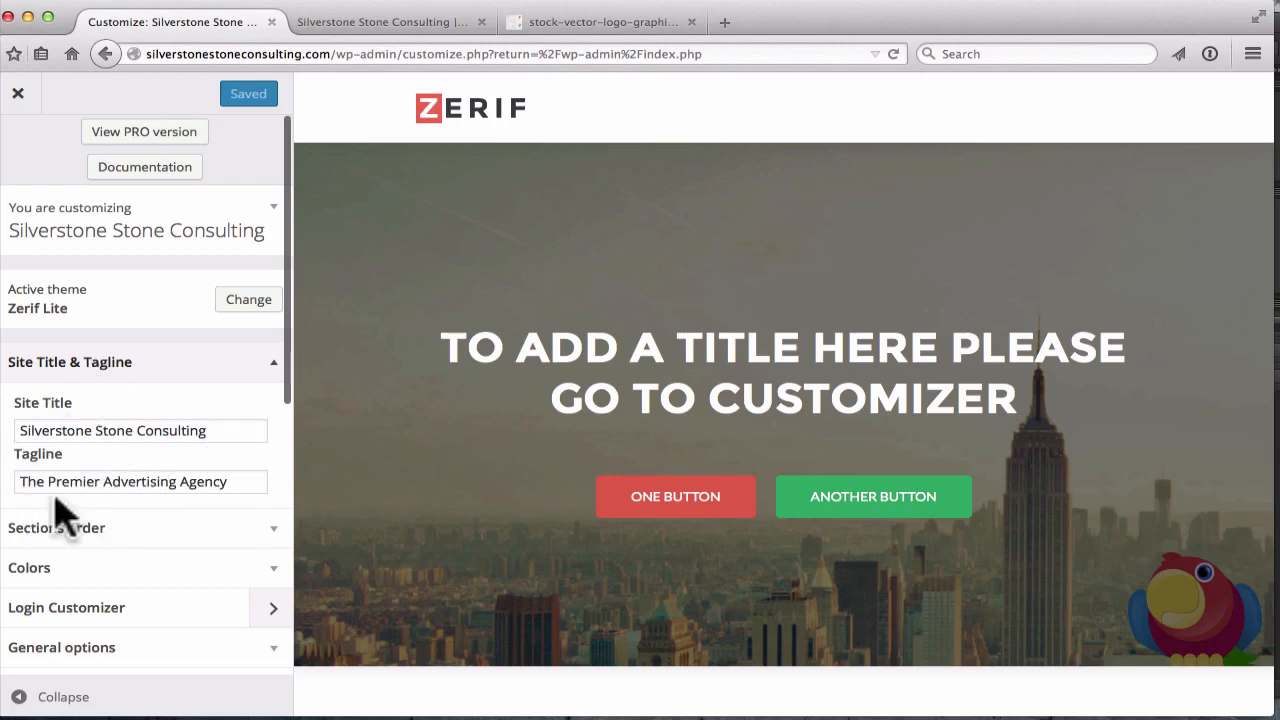
{"action": "scroll", "coordinate": [156, 420], "scroll_direction": "down", "scroll_amount": 1}
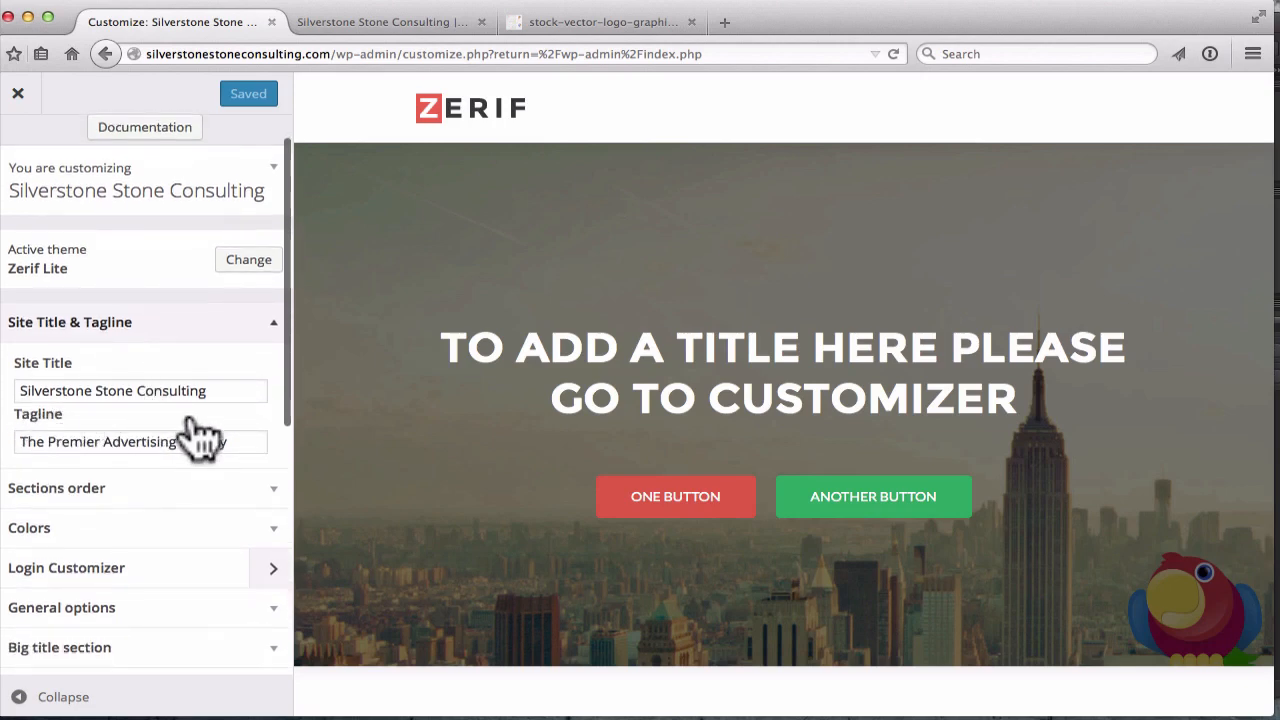
{"action": "scroll", "coordinate": [194, 434], "scroll_direction": "down", "scroll_amount": 1}
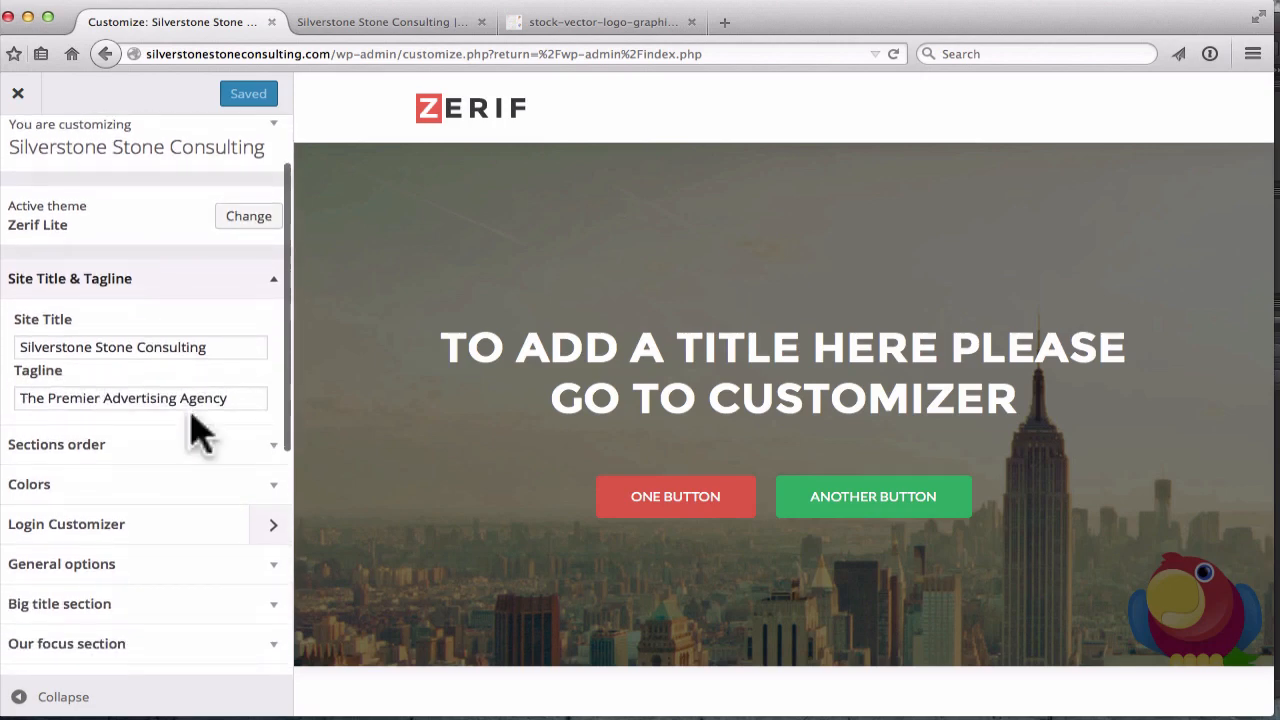
{"action": "scroll", "coordinate": [180, 430], "scroll_direction": "down", "scroll_amount": 1}
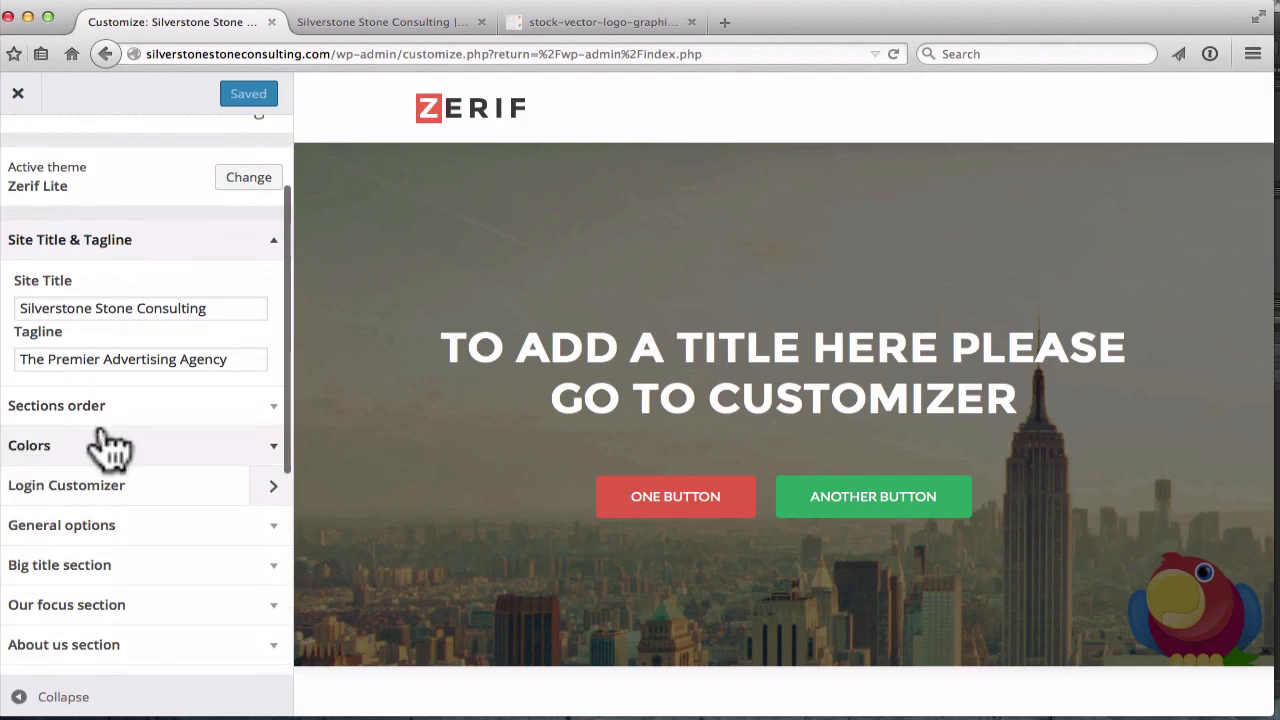
{"action": "scroll", "coordinate": [106, 462], "scroll_direction": "down", "scroll_amount": 2}
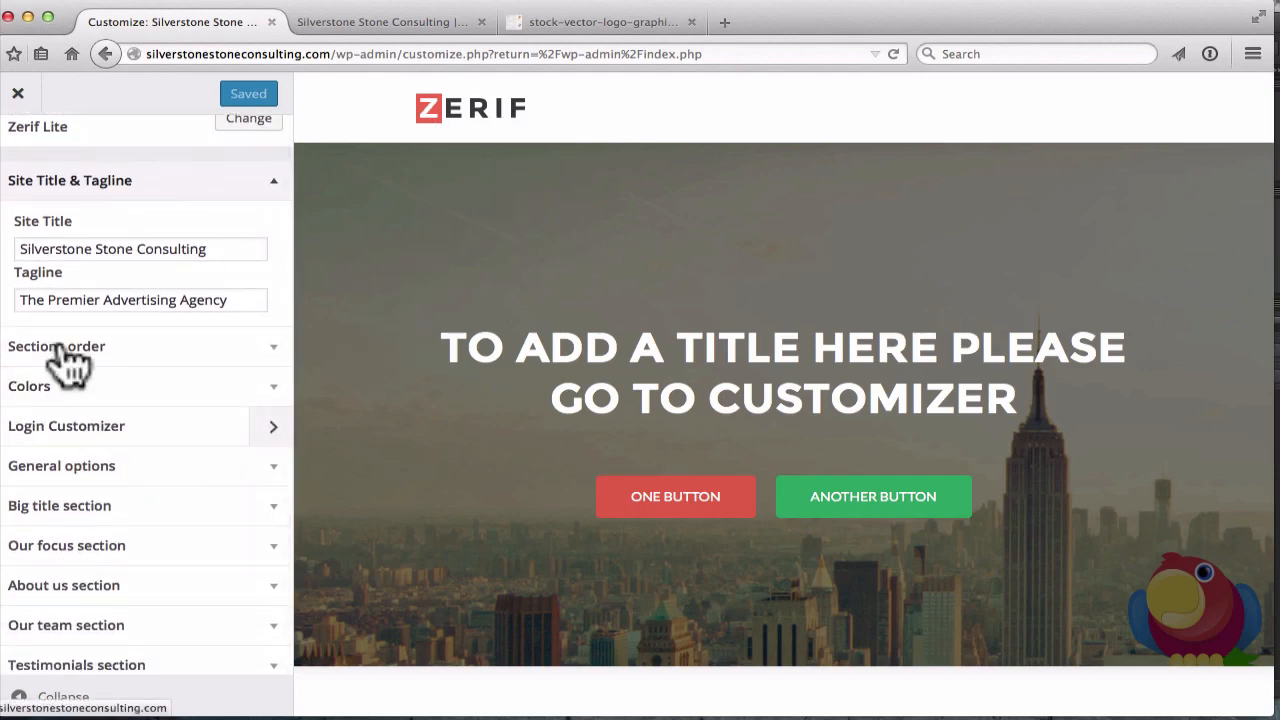
{"action": "scroll", "coordinate": [177, 409], "scroll_direction": "down", "scroll_amount": 1}
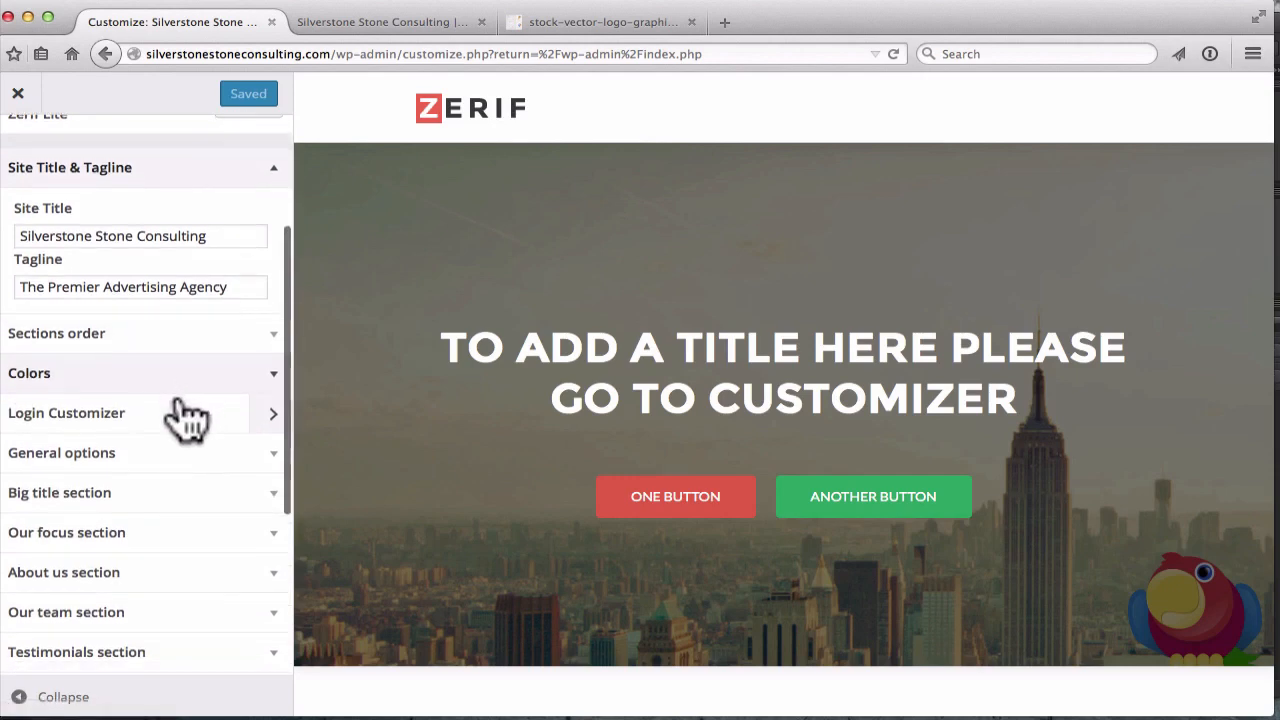
{"action": "scroll", "coordinate": [40, 480], "scroll_direction": "down", "scroll_amount": 1}
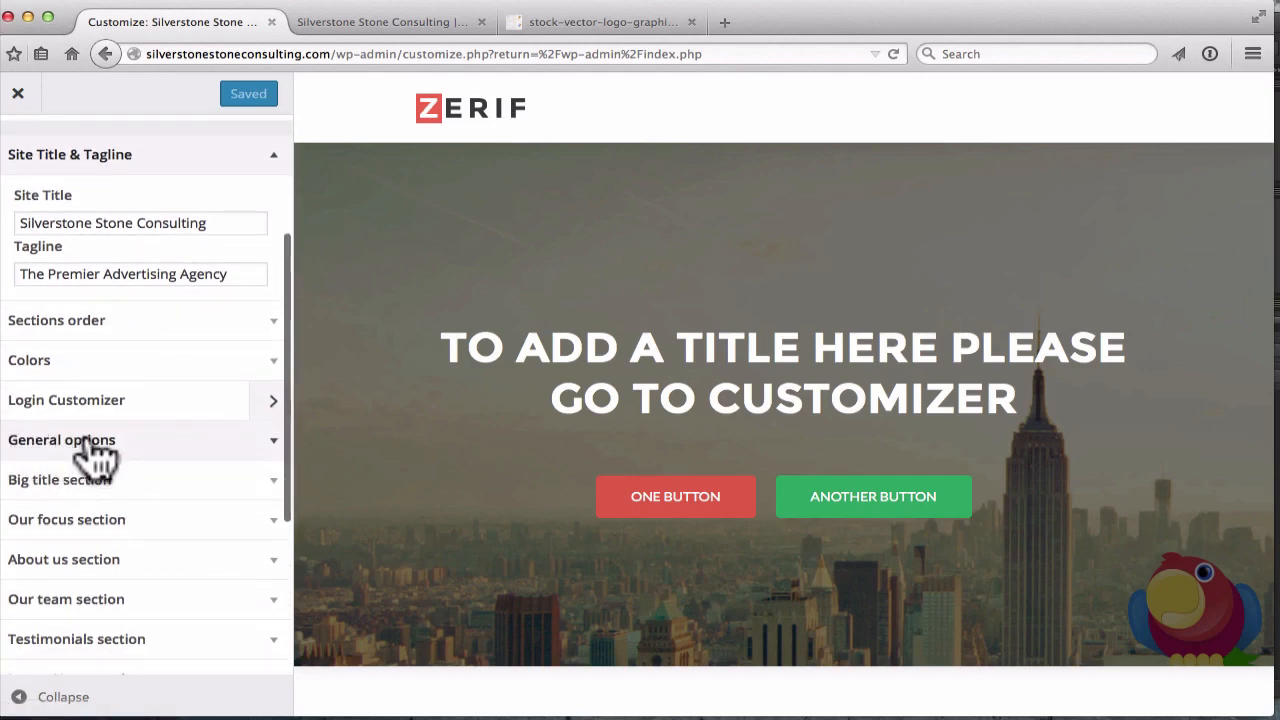
{"action": "left_click", "coordinate": [115, 442]}
{"action": "scroll", "coordinate": [114, 443], "scroll_direction": "up", "scroll_amount": 7}
{"action": "scroll", "coordinate": [110, 430], "scroll_direction": "down", "scroll_amount": 5}
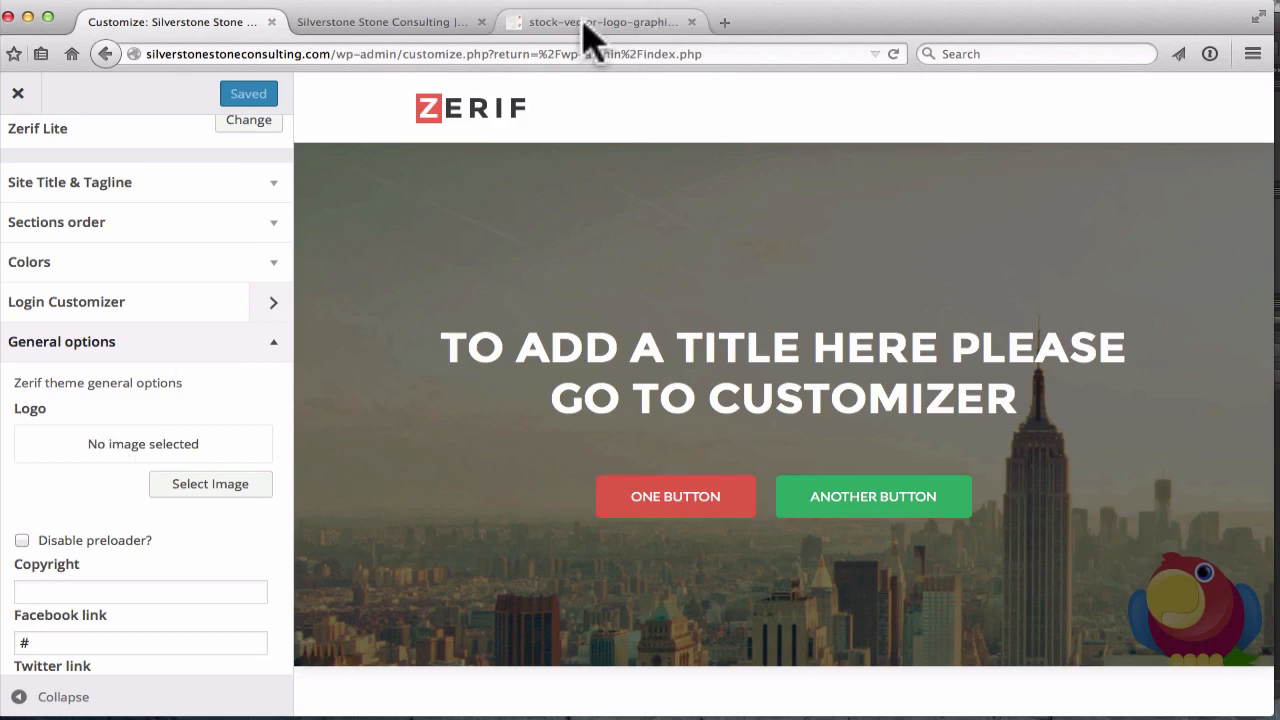
Open fiverr.com in a new browser tab
{"action": "left_click", "coordinate": [724, 22]}
{"action": "type", "text": "fiverr.com/"}
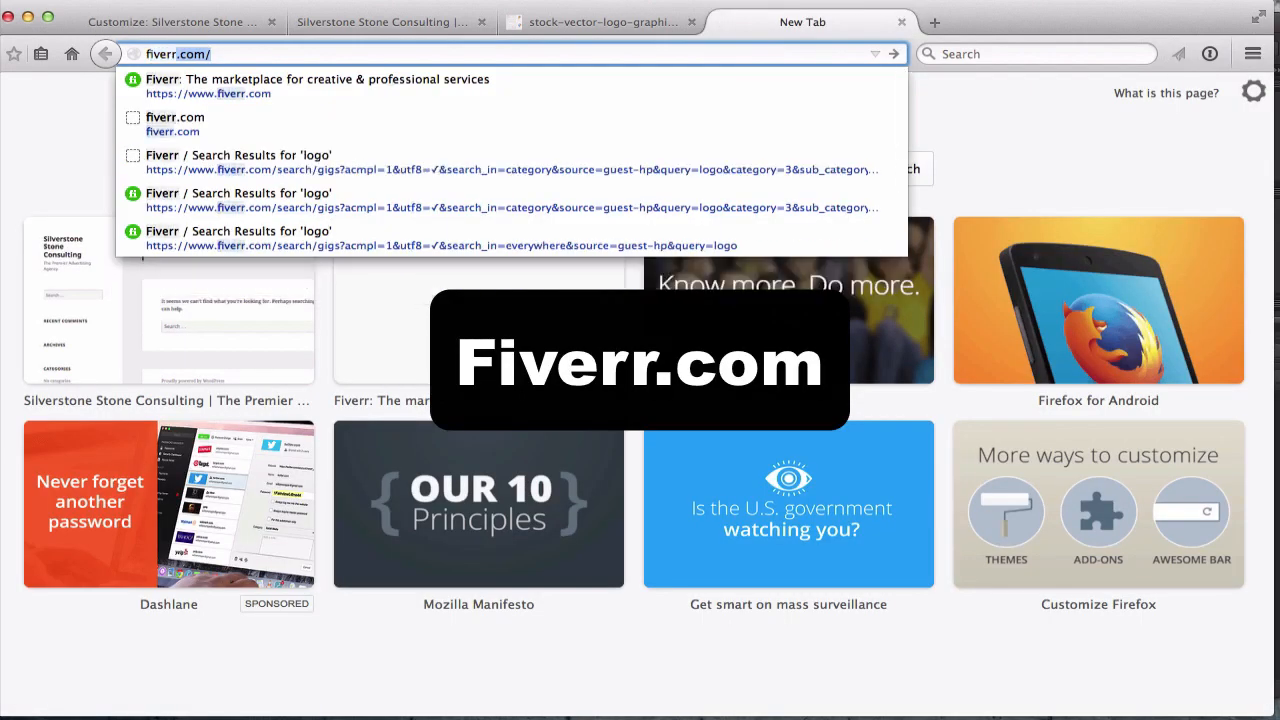
{"action": "key", "text": "Return"}
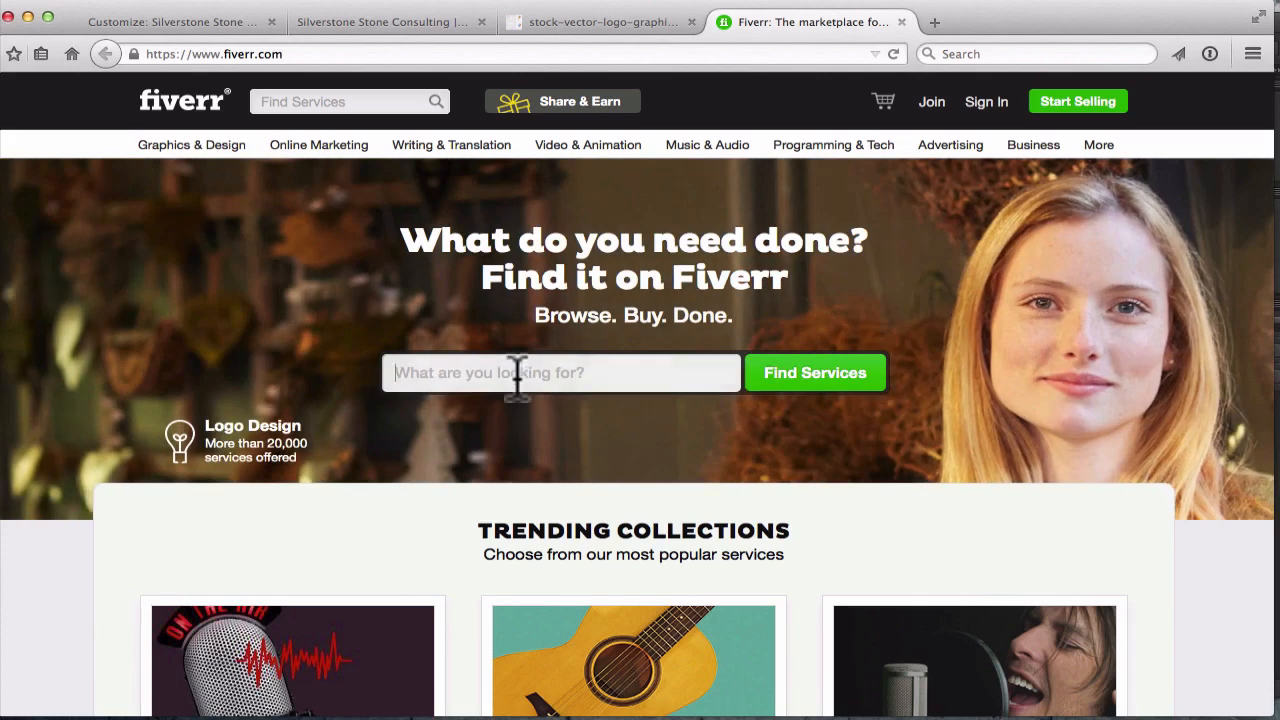
Search Fiverr for 'logo' and open the top-rated $5 'I will do a Logo' gig
{"action": "left_click", "coordinate": [514, 372]}
{"action": "type", "text": "logo"}
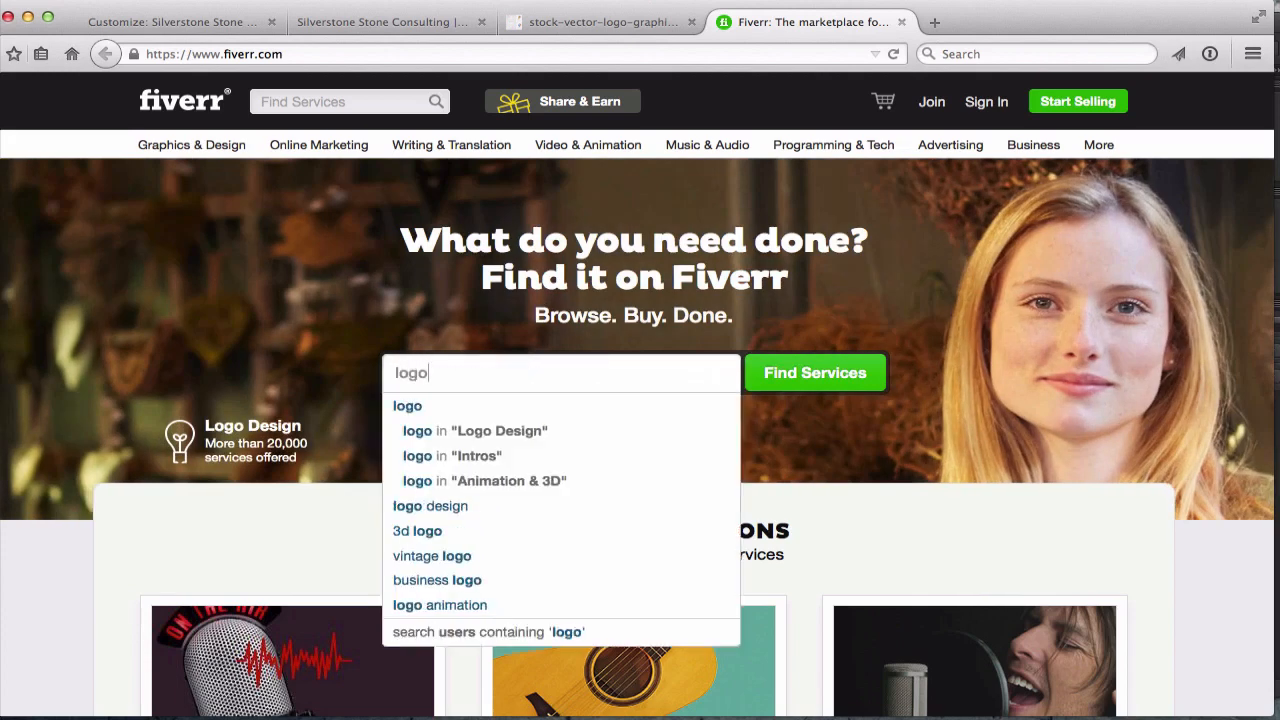
{"action": "key", "text": "Return"}
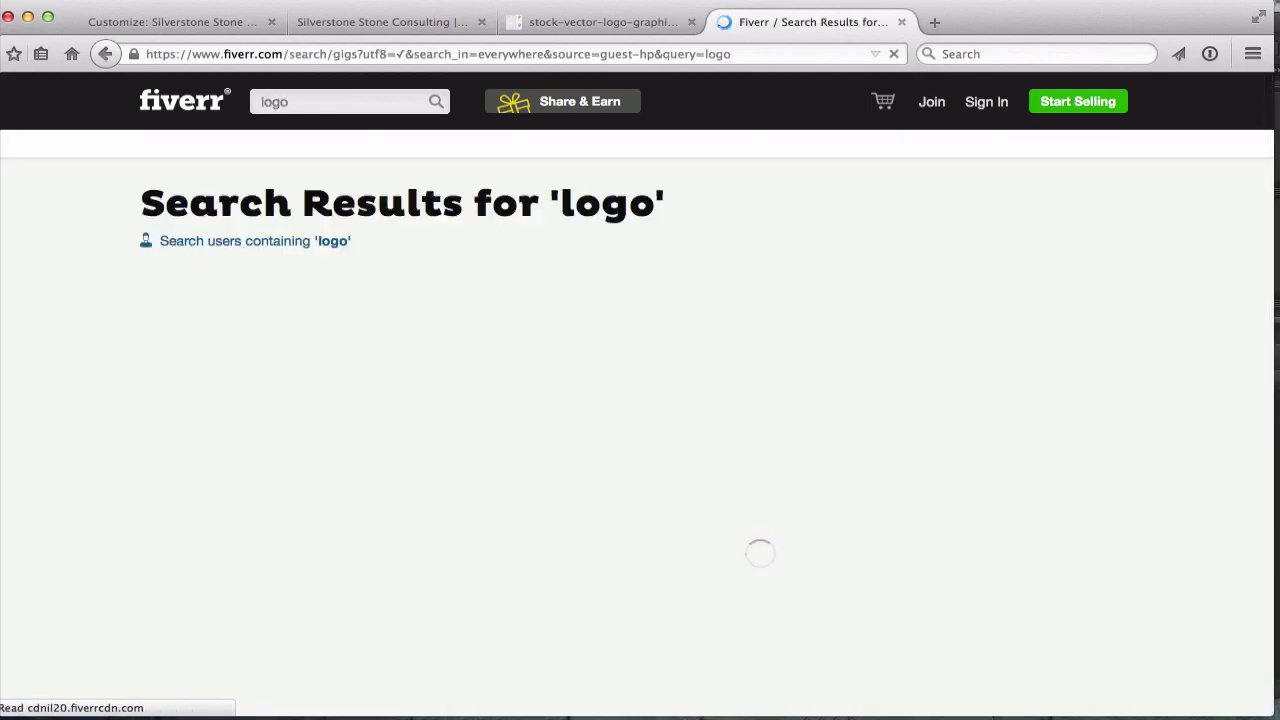
{"action": "left_click", "coordinate": [490, 490]}
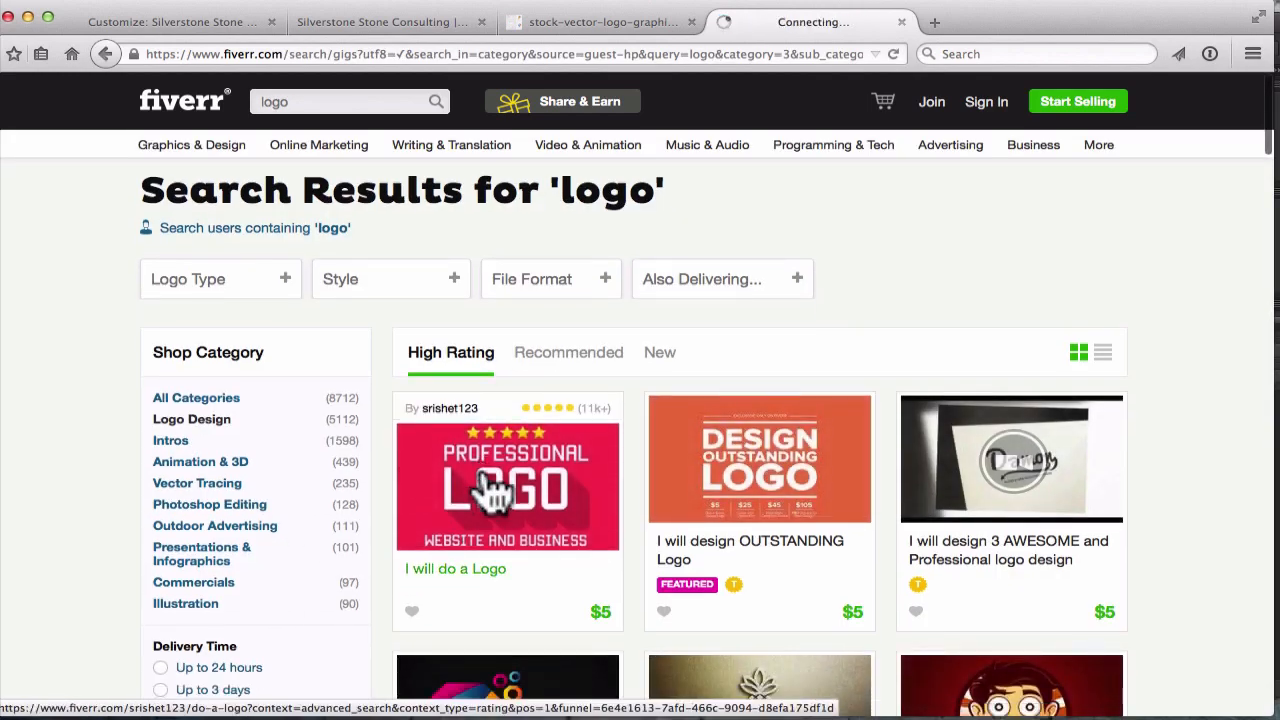
{"action": "scroll", "coordinate": [490, 490], "scroll_direction": "down", "scroll_amount": 5}
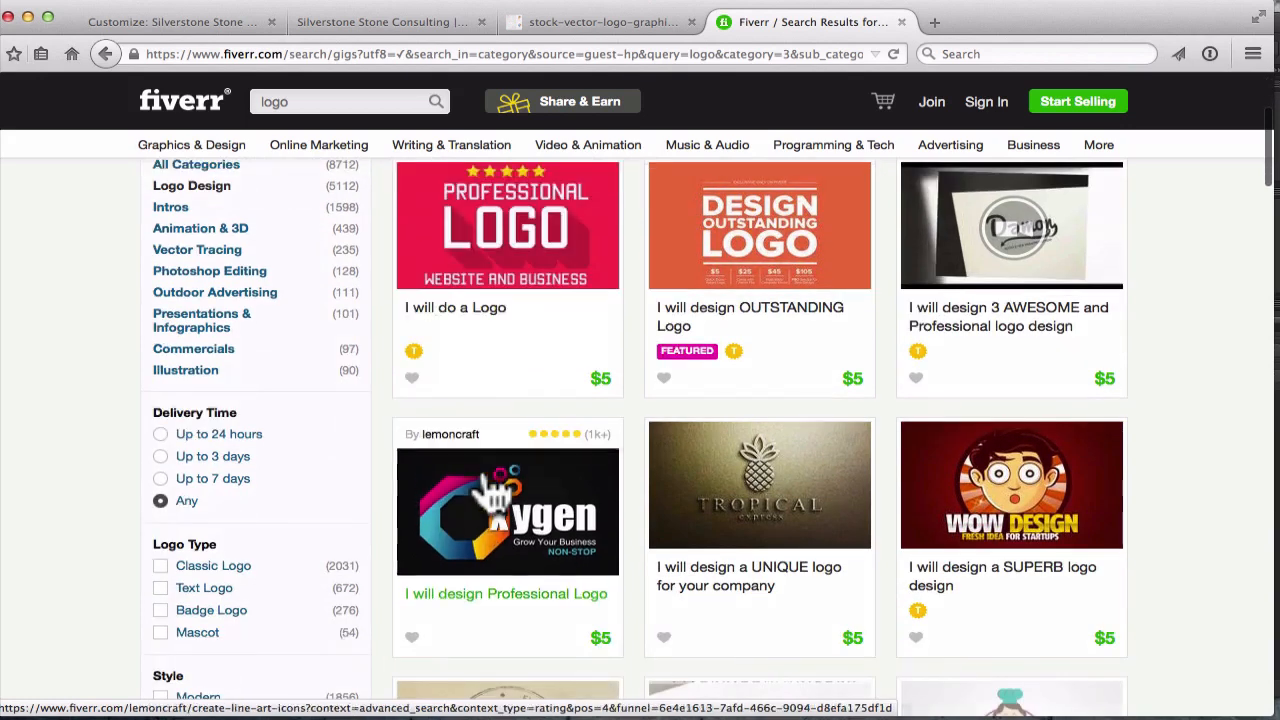
{"action": "scroll", "coordinate": [490, 490], "scroll_direction": "up", "scroll_amount": 3}
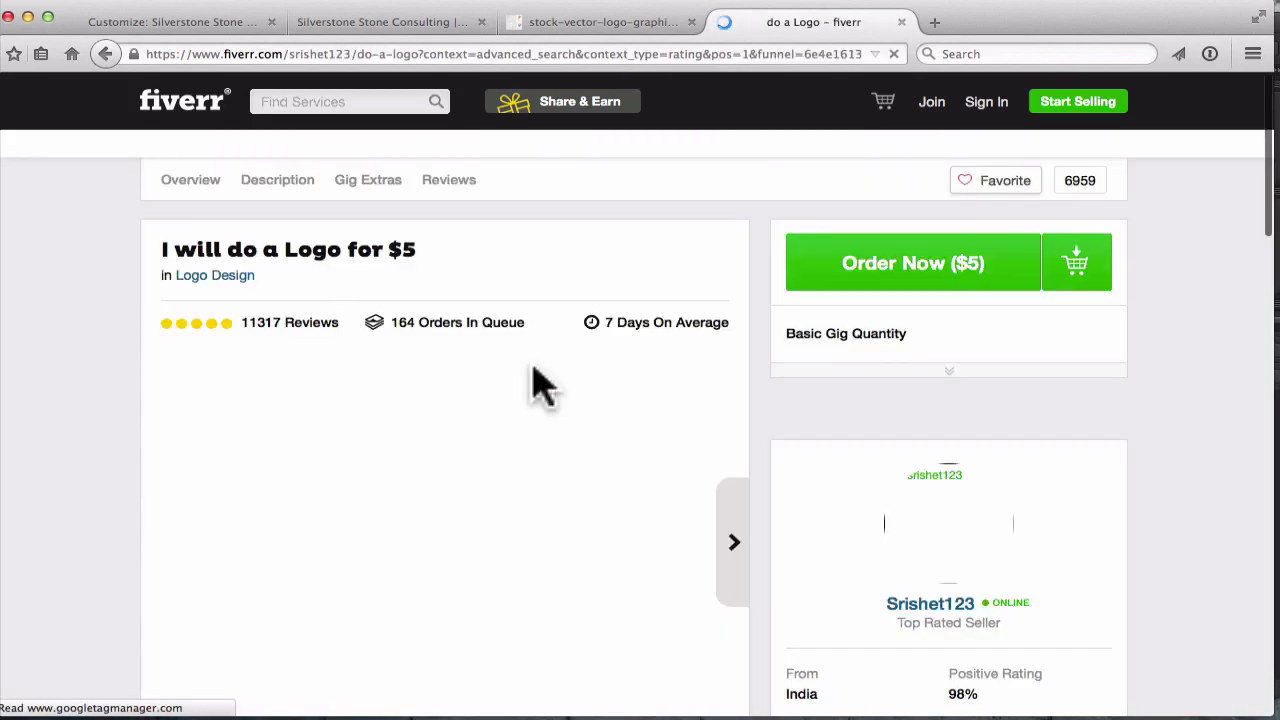
Dismiss the Join Fiverr popup and view the next gallery image and colourful Logo sample
{"action": "scroll", "coordinate": [531, 372], "scroll_direction": "down", "scroll_amount": 1}
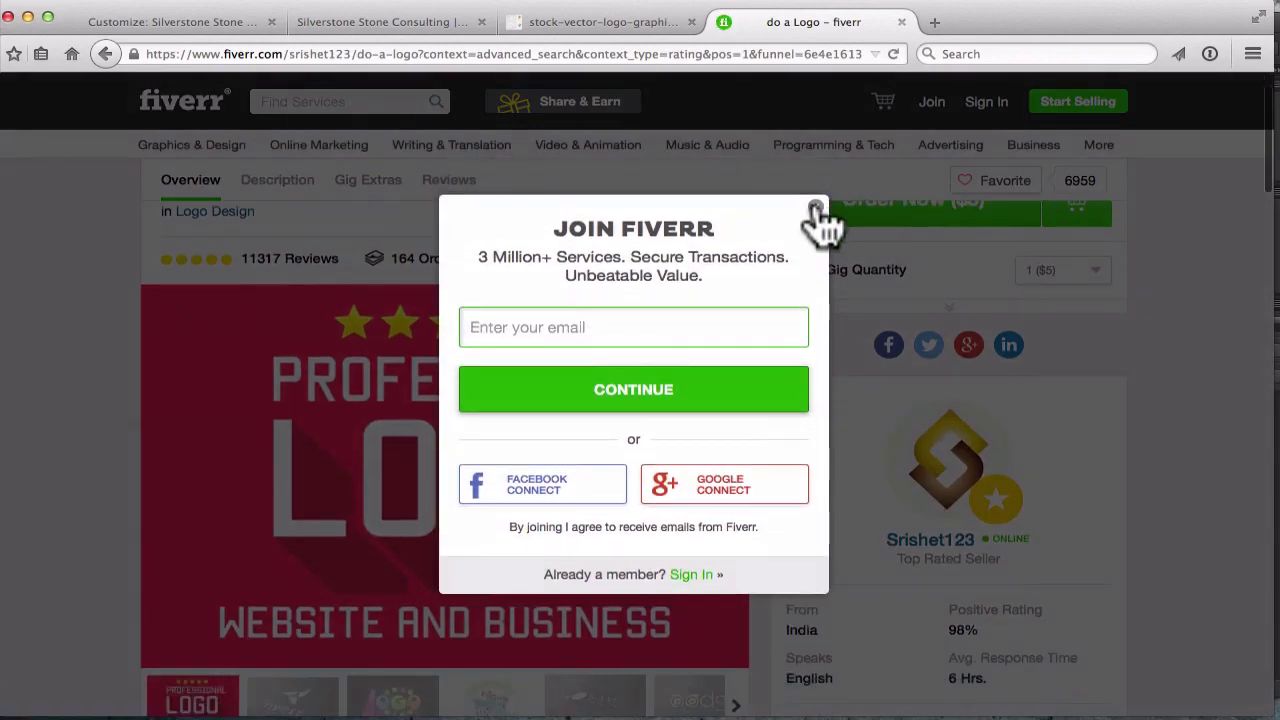
{"action": "left_click", "coordinate": [816, 190]}
{"action": "left_click", "coordinate": [737, 491]}
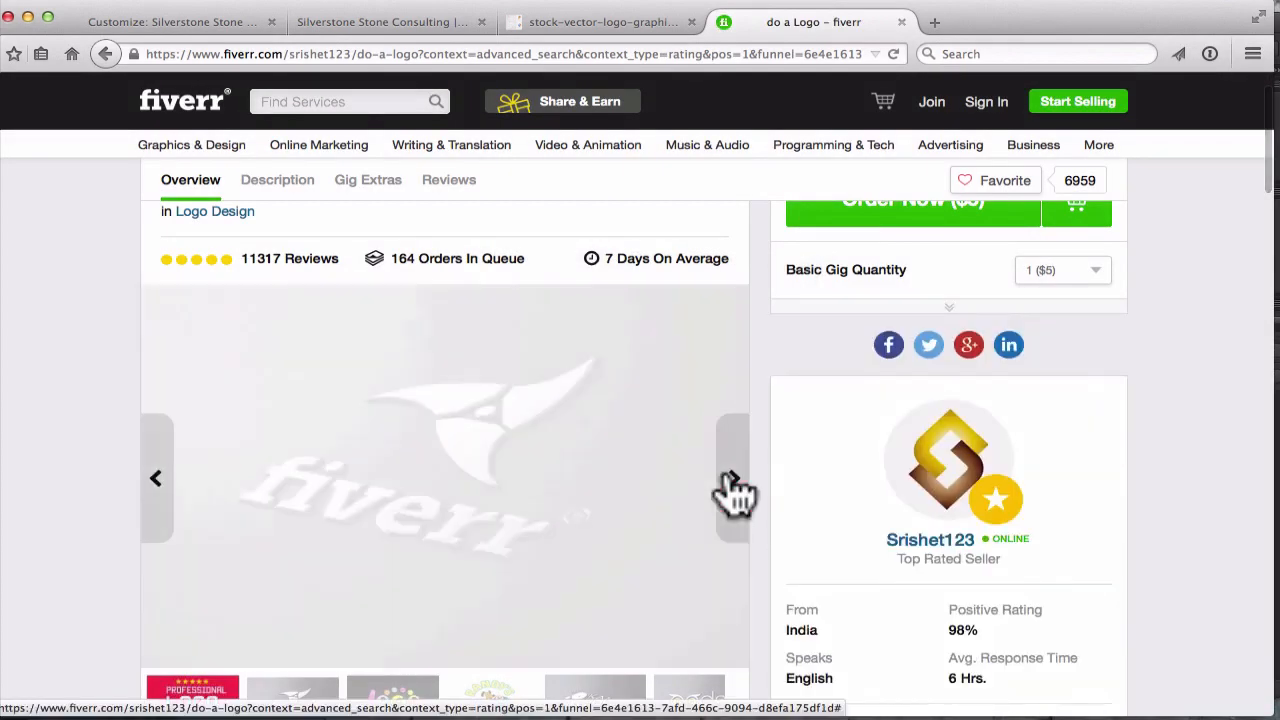
{"action": "scroll", "coordinate": [737, 491], "scroll_direction": "down", "scroll_amount": 2}
{"action": "left_click", "coordinate": [372, 662]}
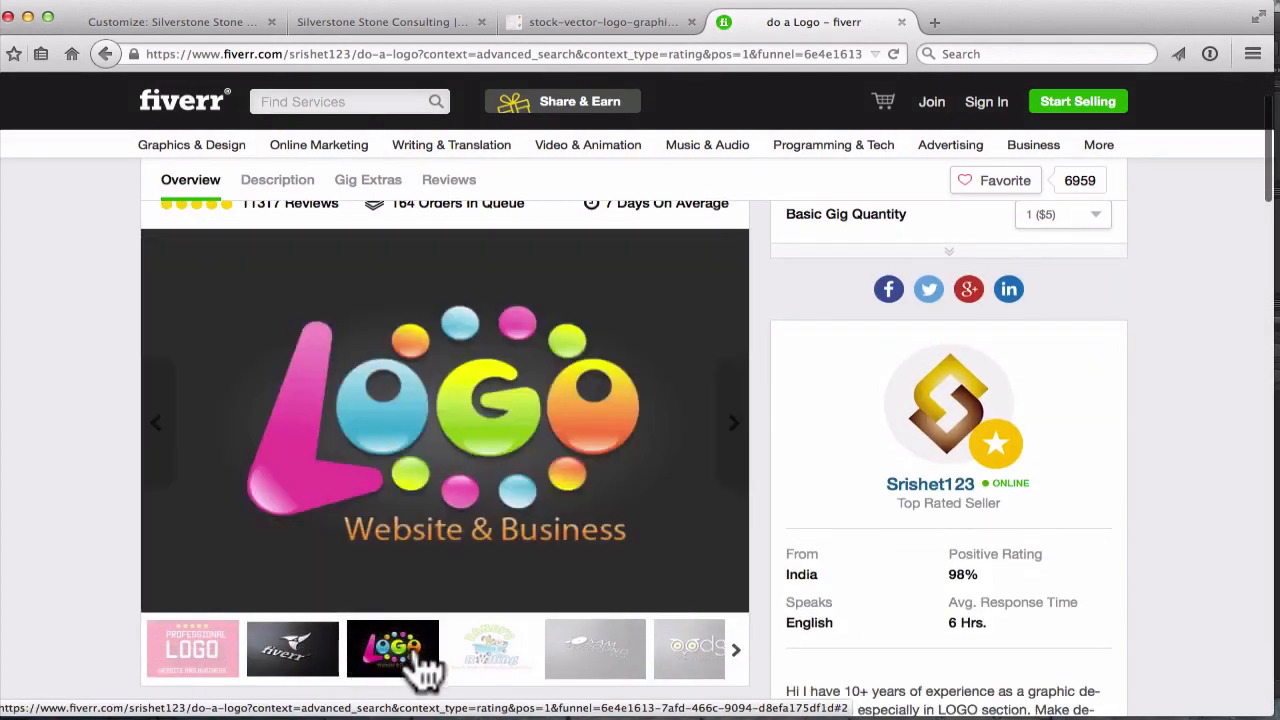
Browse the Randy's Rolling, KAM Sound and oodge owl sample logos
{"action": "left_click", "coordinate": [508, 672]}
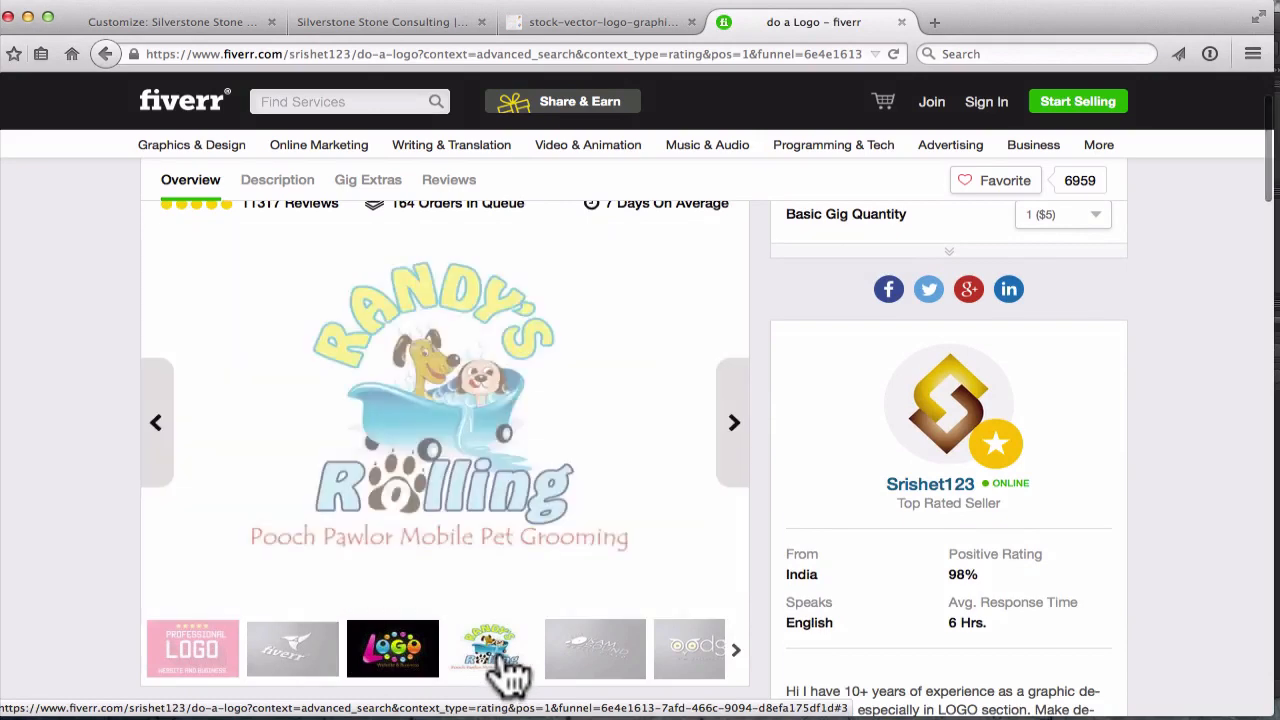
{"action": "left_click", "coordinate": [741, 436]}
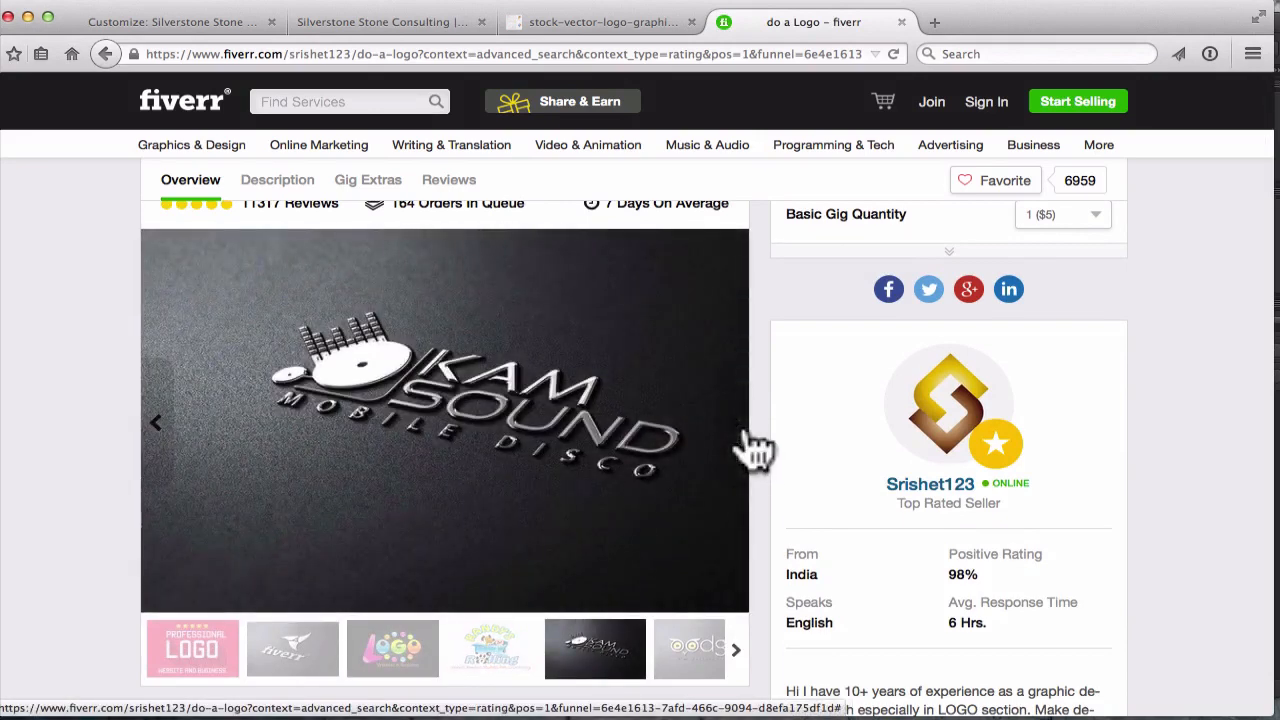
{"action": "left_click", "coordinate": [741, 436]}
{"action": "scroll", "coordinate": [860, 506], "scroll_direction": "down", "scroll_amount": 1}
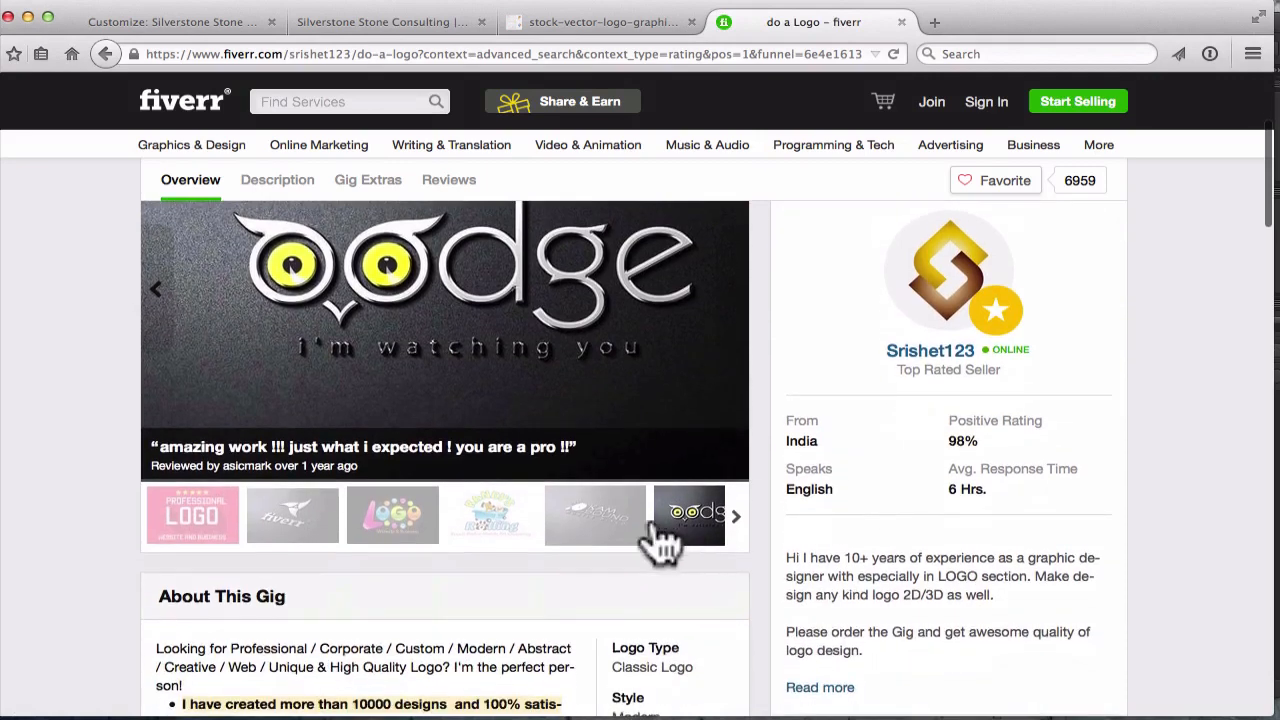
{"action": "scroll", "coordinate": [655, 545], "scroll_direction": "up", "scroll_amount": 3}
{"action": "scroll", "coordinate": [646, 532], "scroll_direction": "down", "scroll_amount": 1}
{"action": "mouse_move", "coordinate": [1036, 293]}
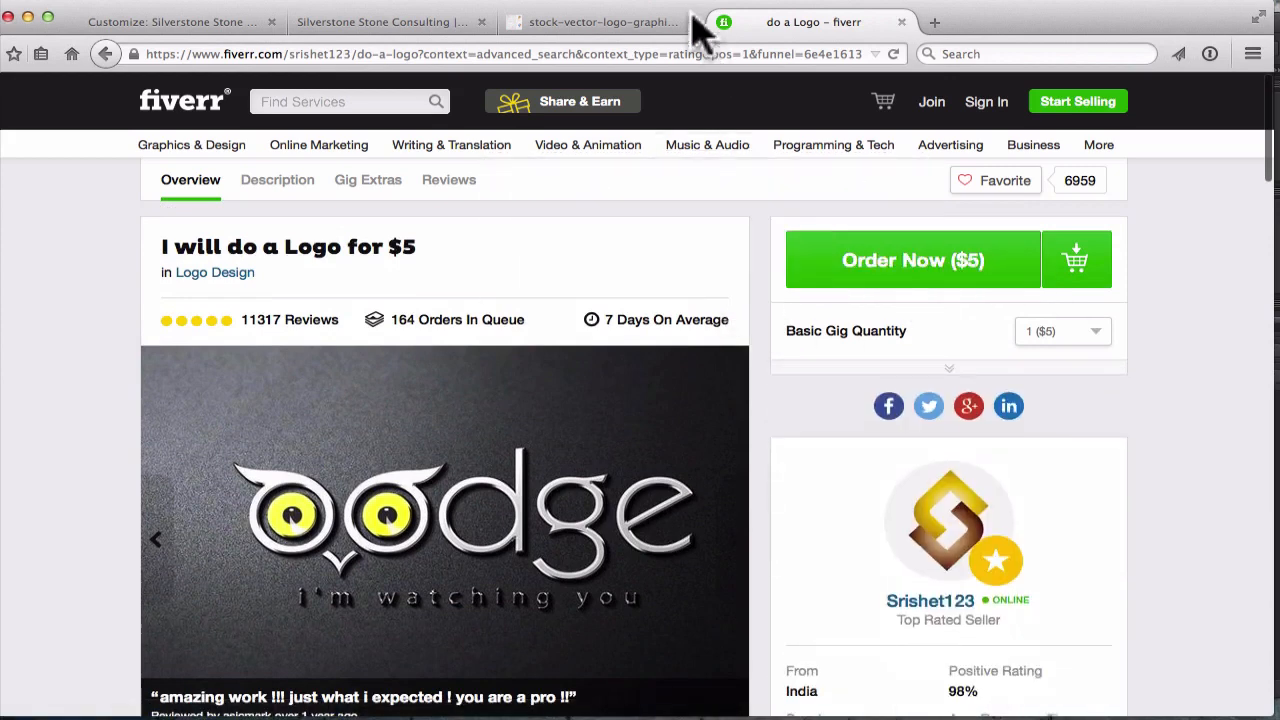
{"action": "left_click", "coordinate": [546, 55]}
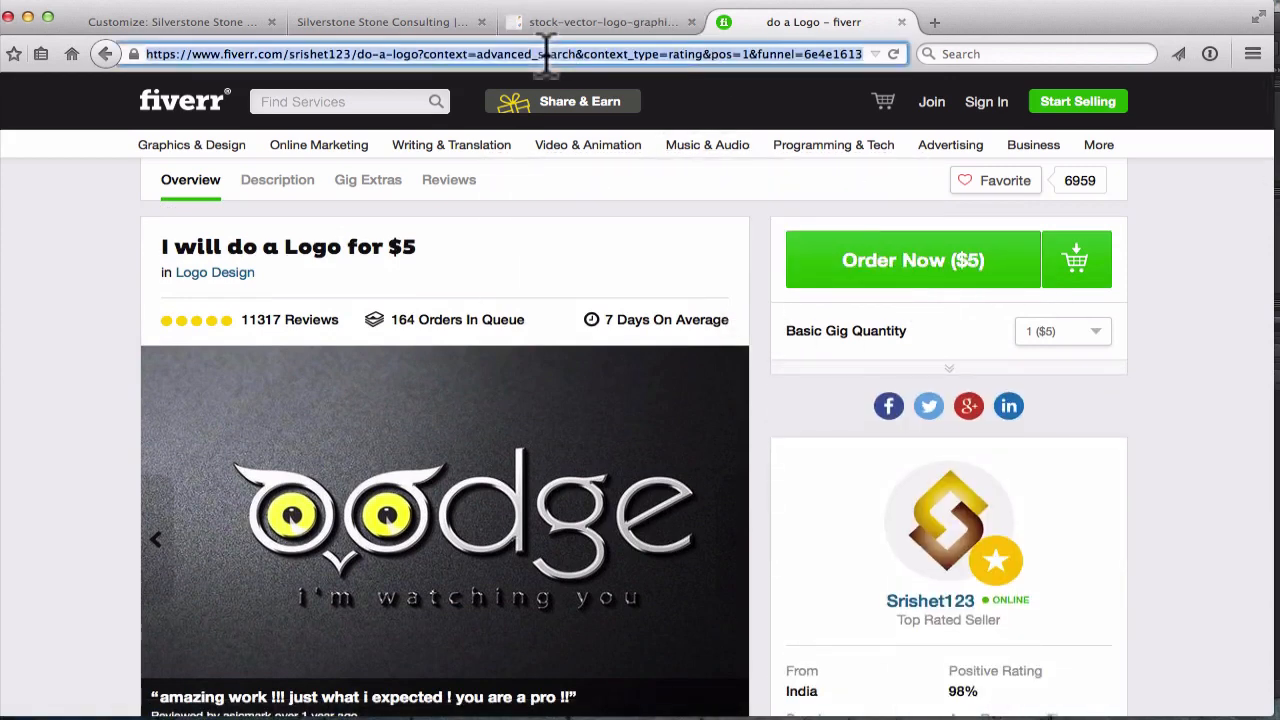
Go to pixlr.com and launch the Pixlr Editor web app
{"action": "type", "text": "pixlr.com"}
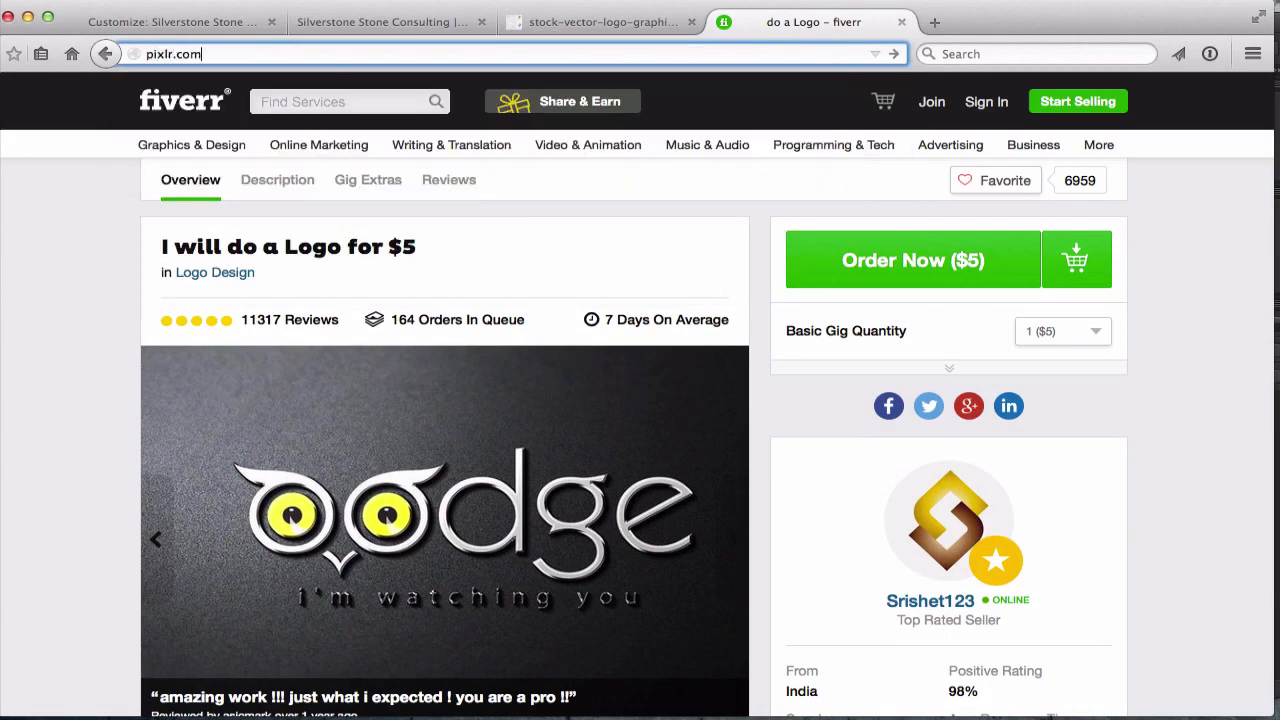
{"action": "key", "text": "Return"}
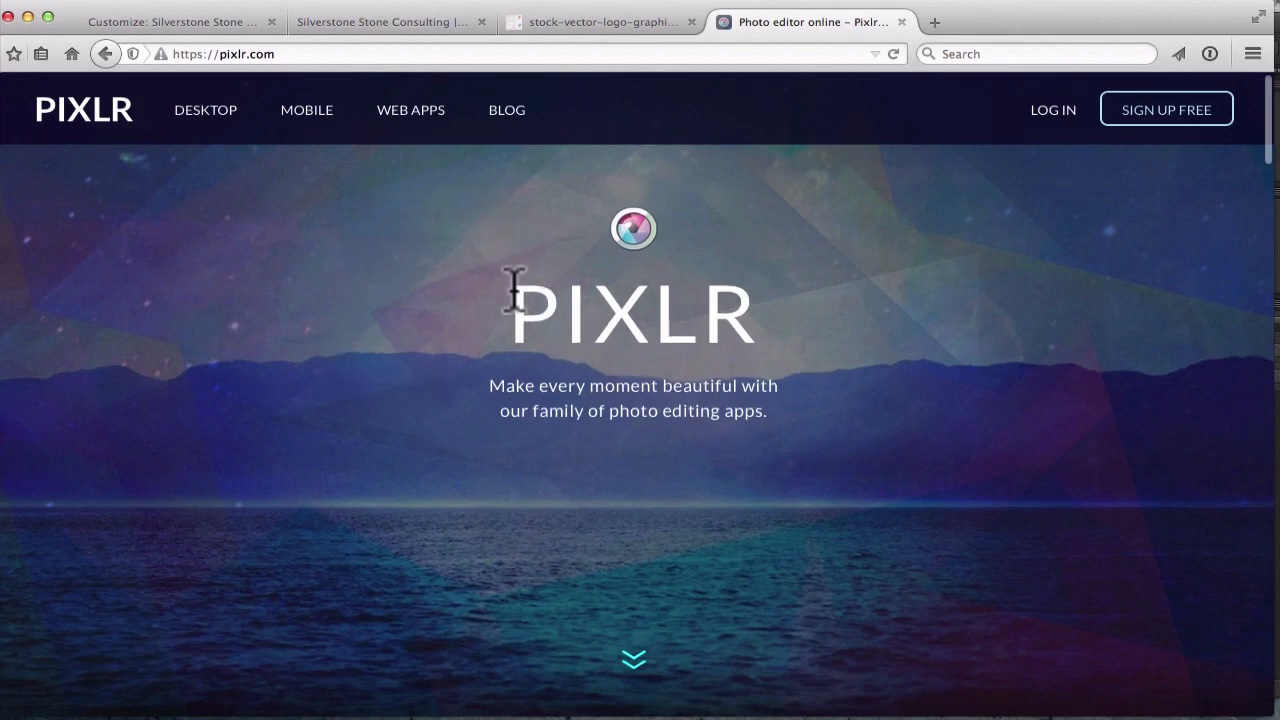
{"action": "scroll", "coordinate": [514, 285], "scroll_direction": "down", "scroll_amount": 3}
{"action": "scroll", "coordinate": [524, 308], "scroll_direction": "down", "scroll_amount": 3}
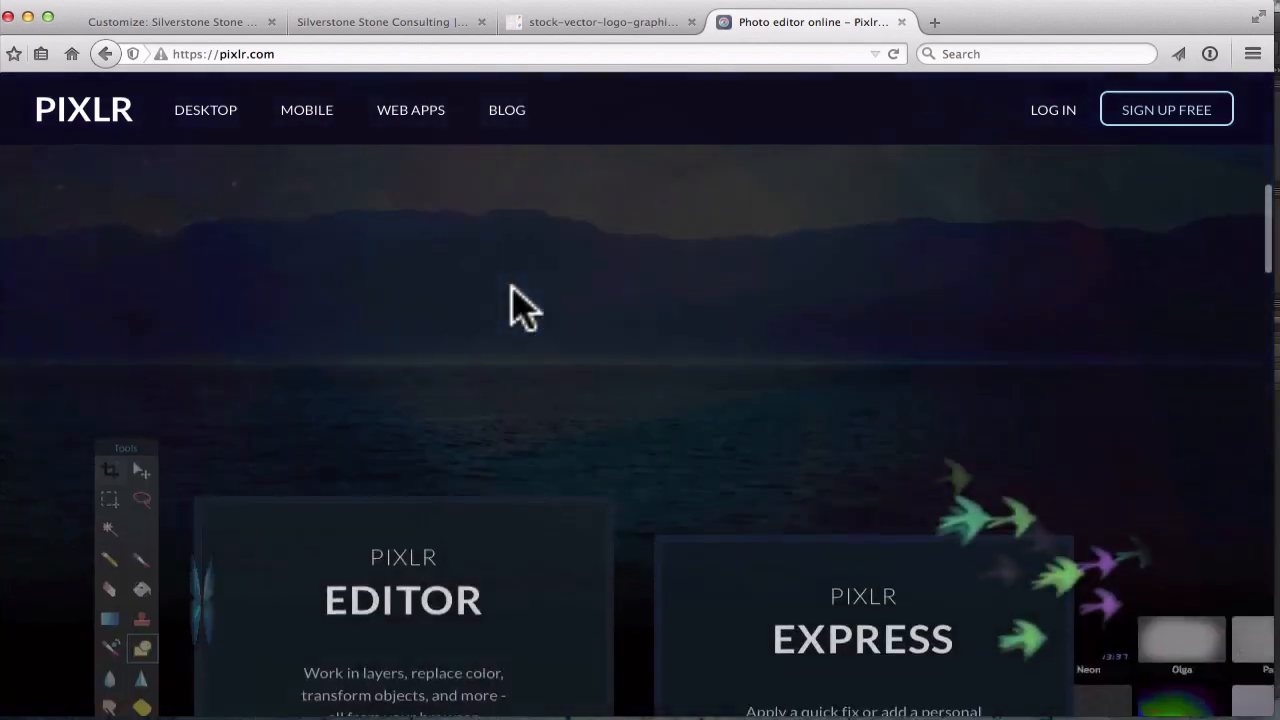
{"action": "scroll", "coordinate": [524, 308], "scroll_direction": "down", "scroll_amount": 3}
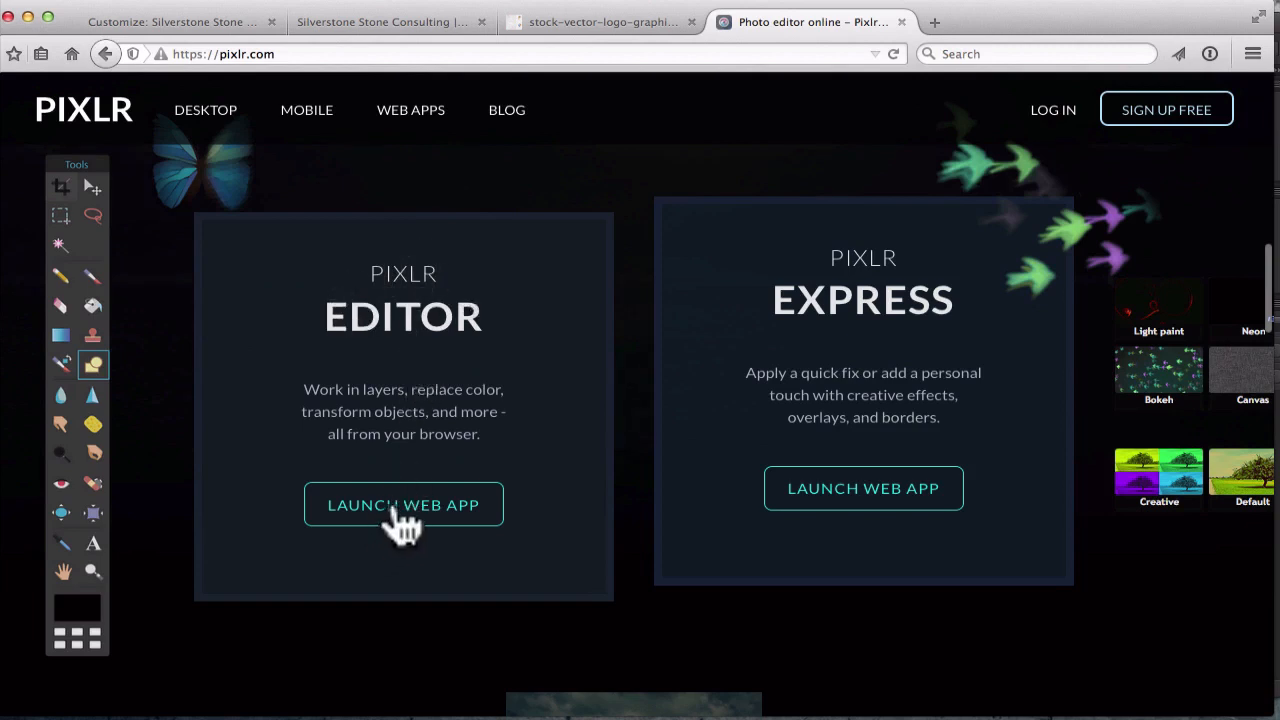
{"action": "left_click", "coordinate": [450, 510]}
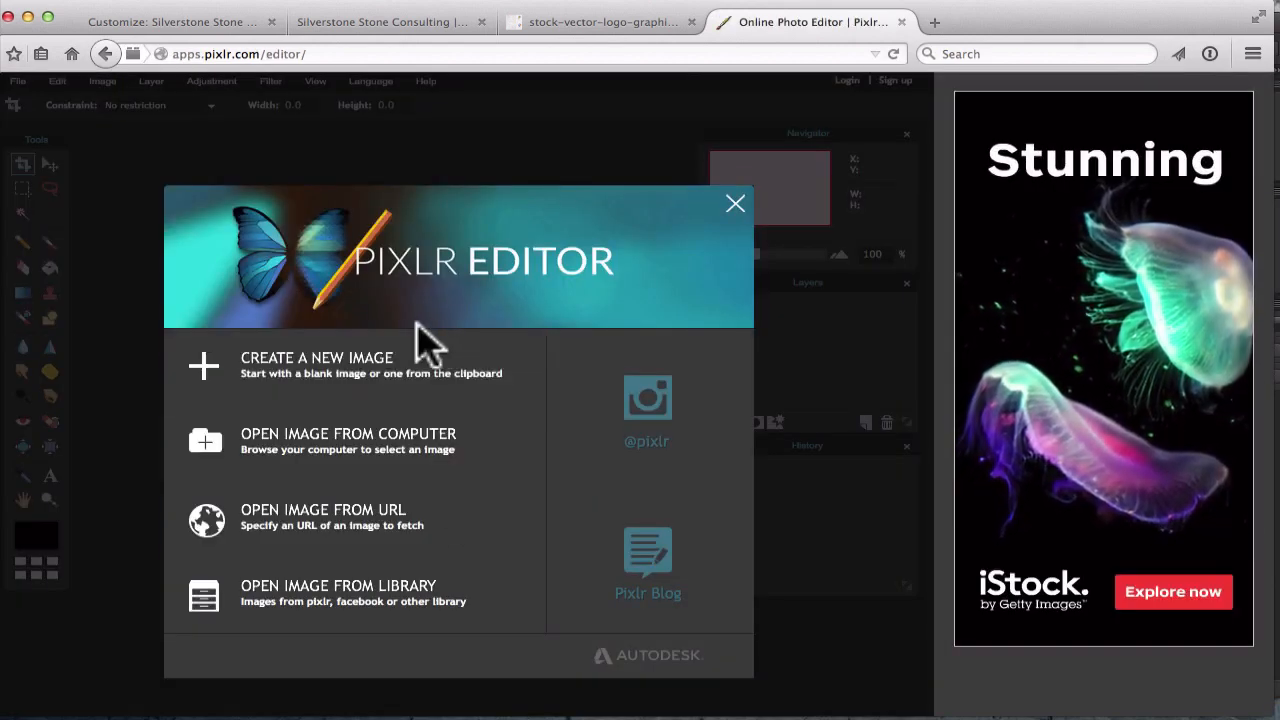
Create a new blank 200 × 75 px image
{"action": "left_click", "coordinate": [280, 366]}
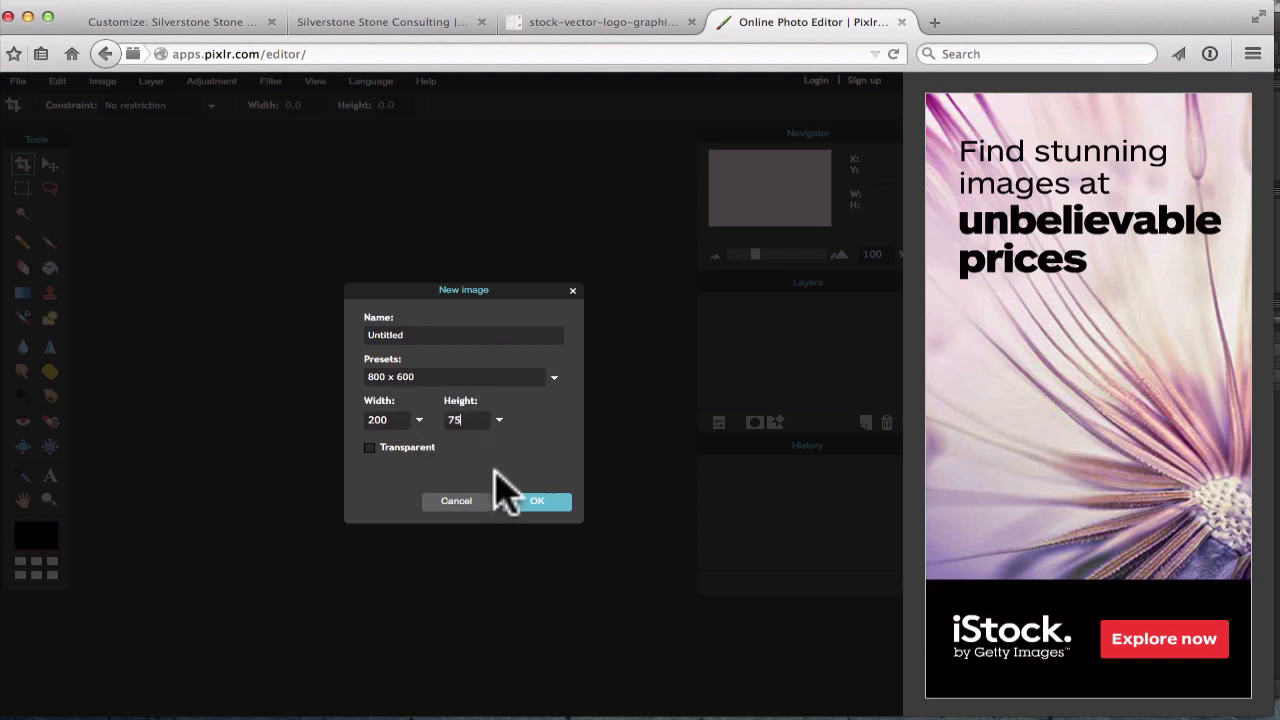
{"action": "left_click", "coordinate": [536, 502]}
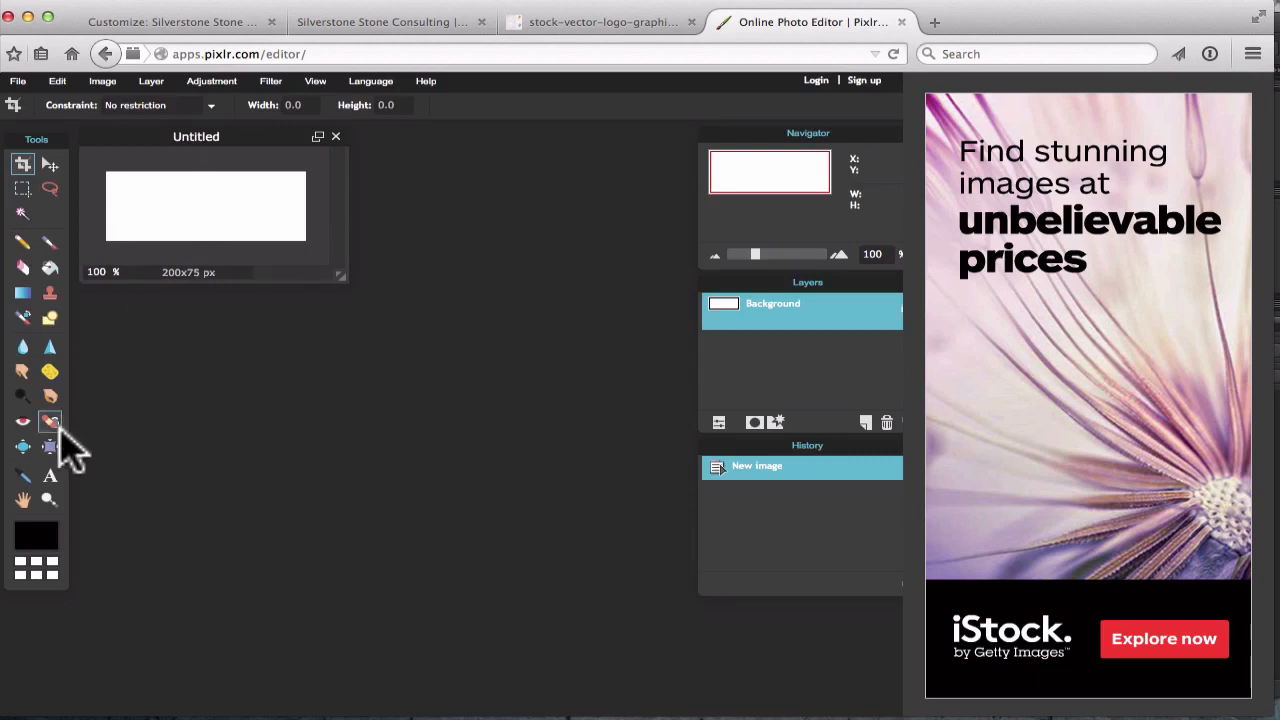
{"action": "left_click", "coordinate": [50, 477]}
Add 'Silverstone' in red ff0000 Adobe Arabic Italic and drag it toward the canvas centre
{"action": "left_click", "coordinate": [127, 206]}
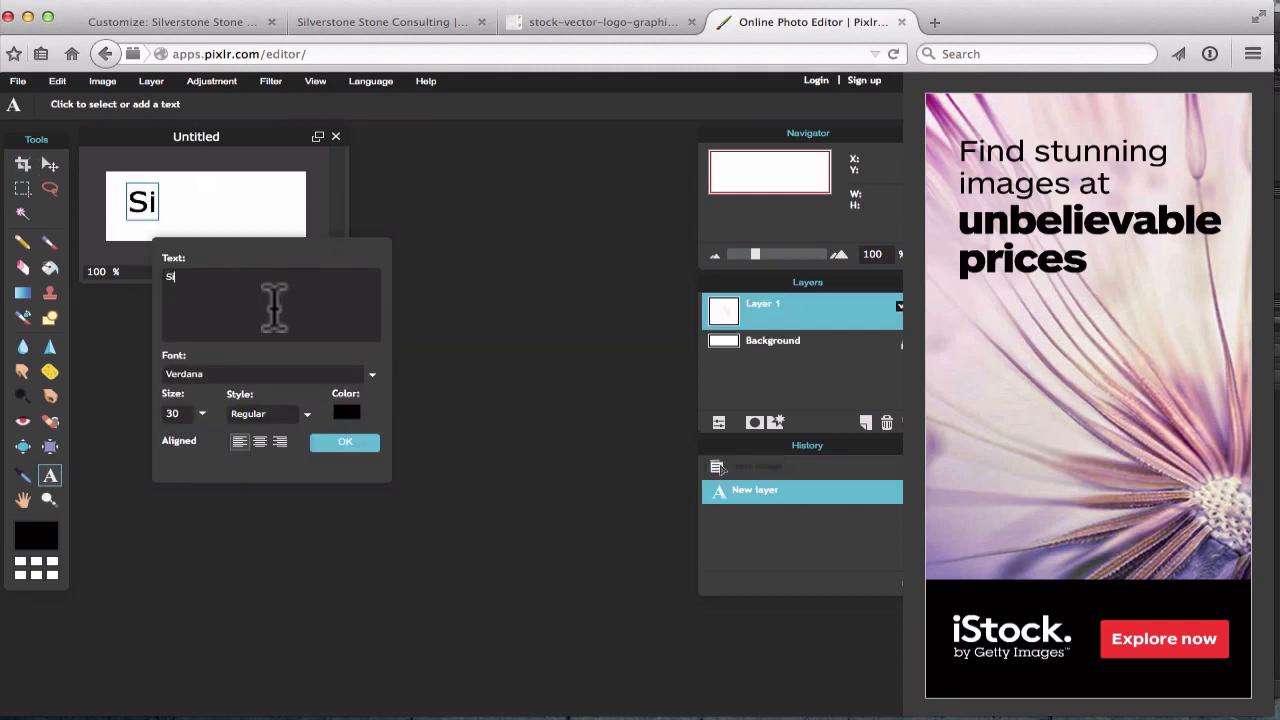
{"action": "type", "text": "Silverstone"}
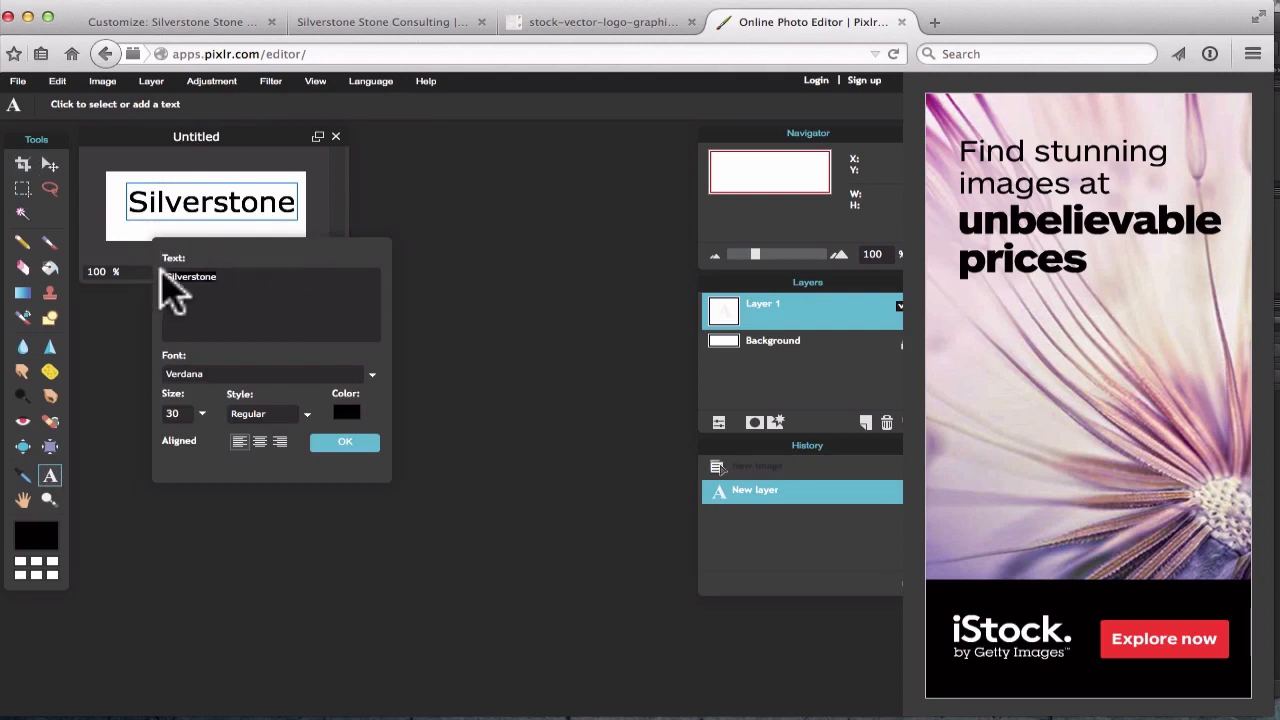
{"action": "left_click", "coordinate": [197, 373]}
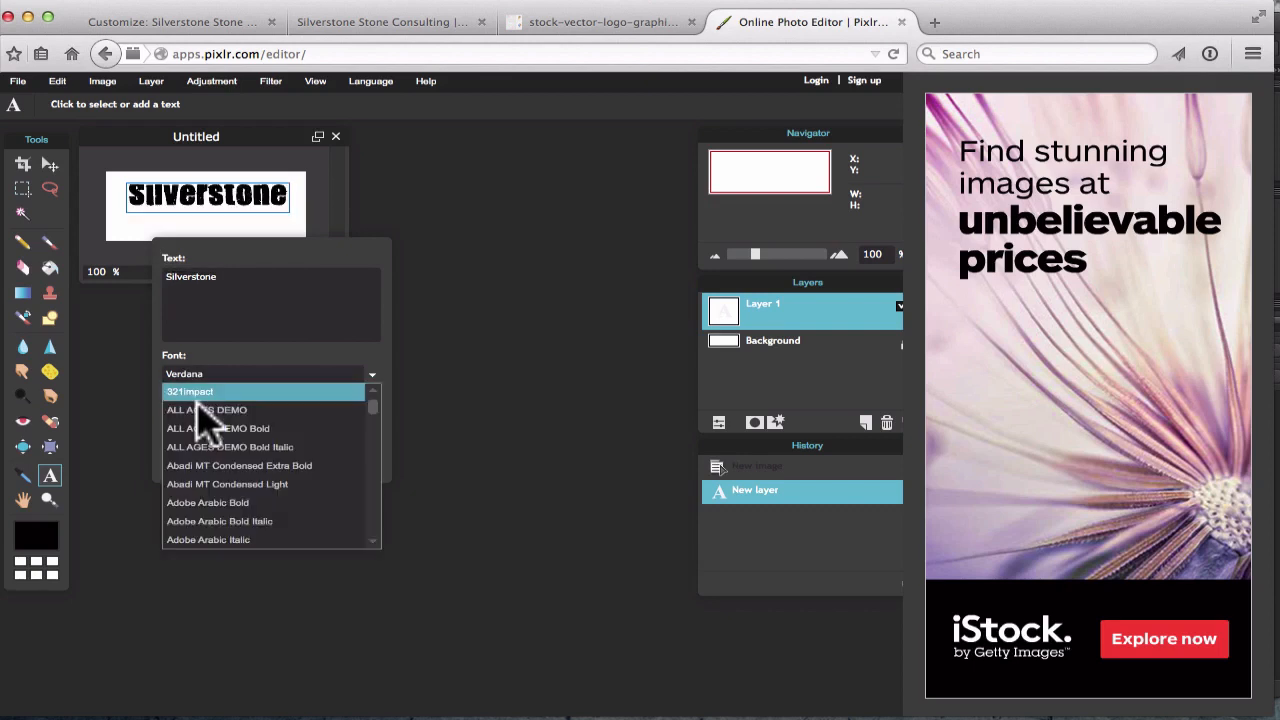
{"action": "left_click", "coordinate": [208, 540]}
{"action": "left_click", "coordinate": [343, 412]}
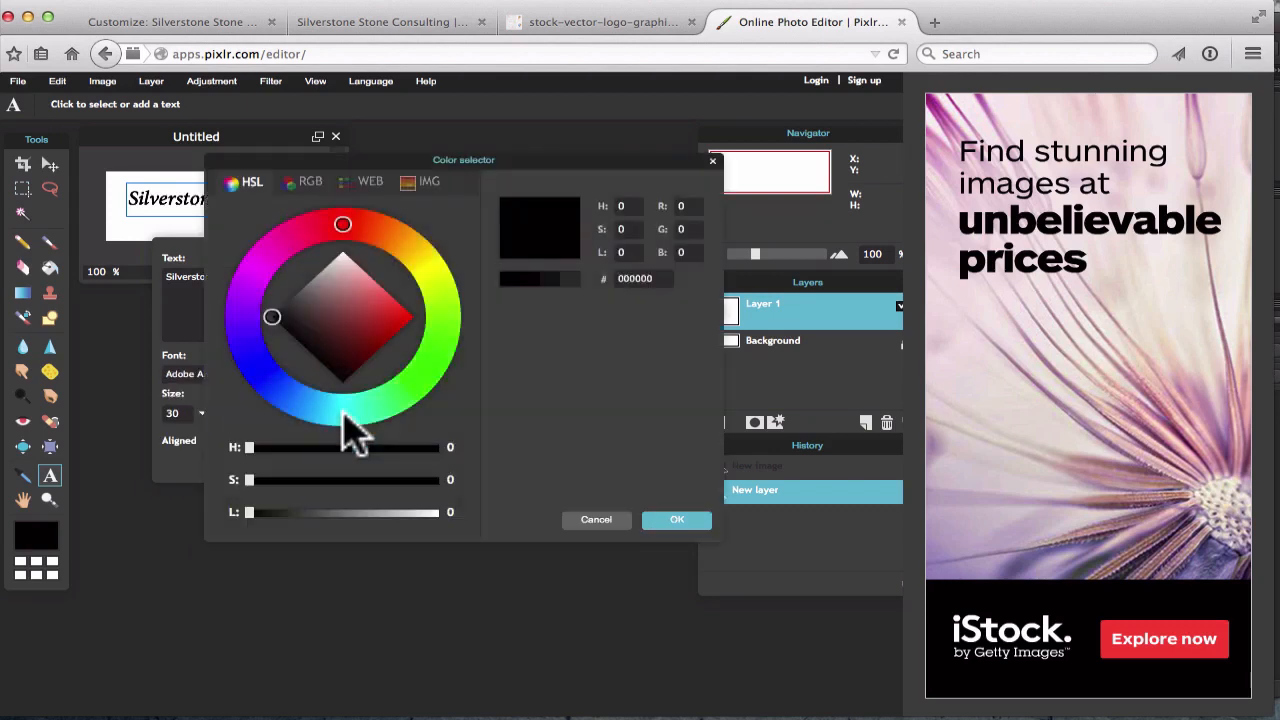
{"action": "left_click_drag", "start_coordinate": [395, 300], "coordinate": [432, 335]}
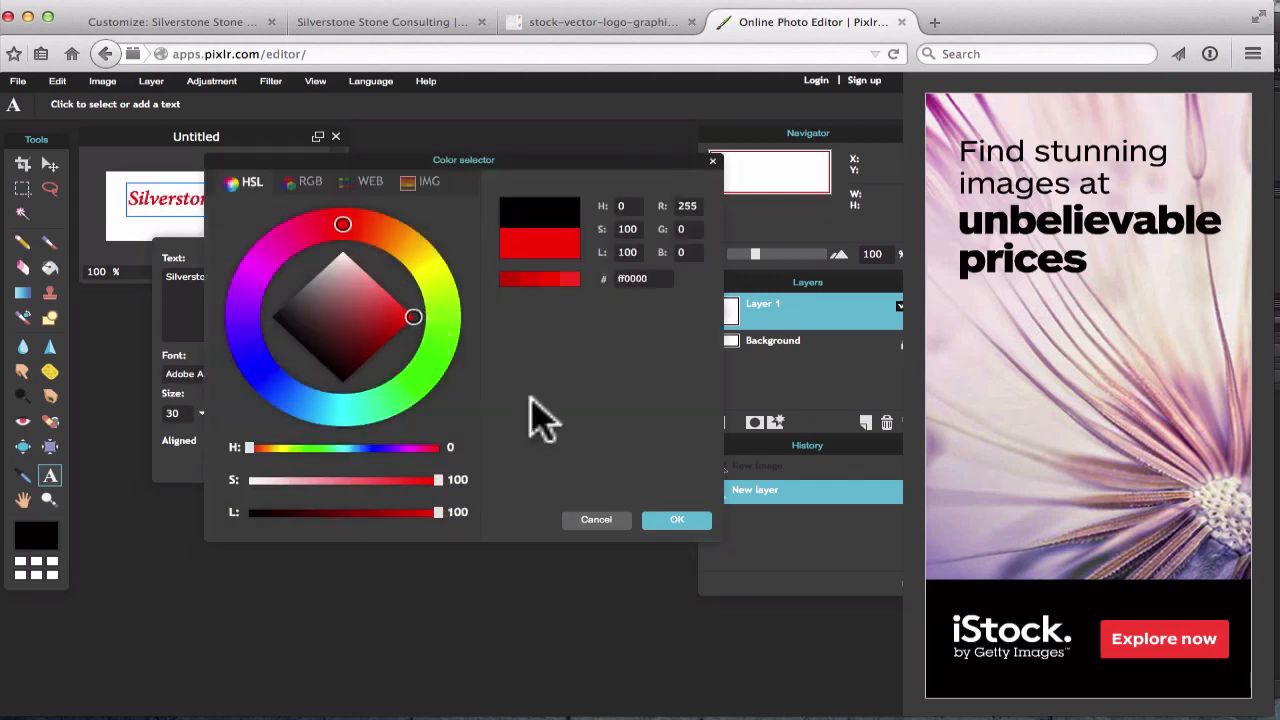
{"action": "left_click", "coordinate": [677, 520]}
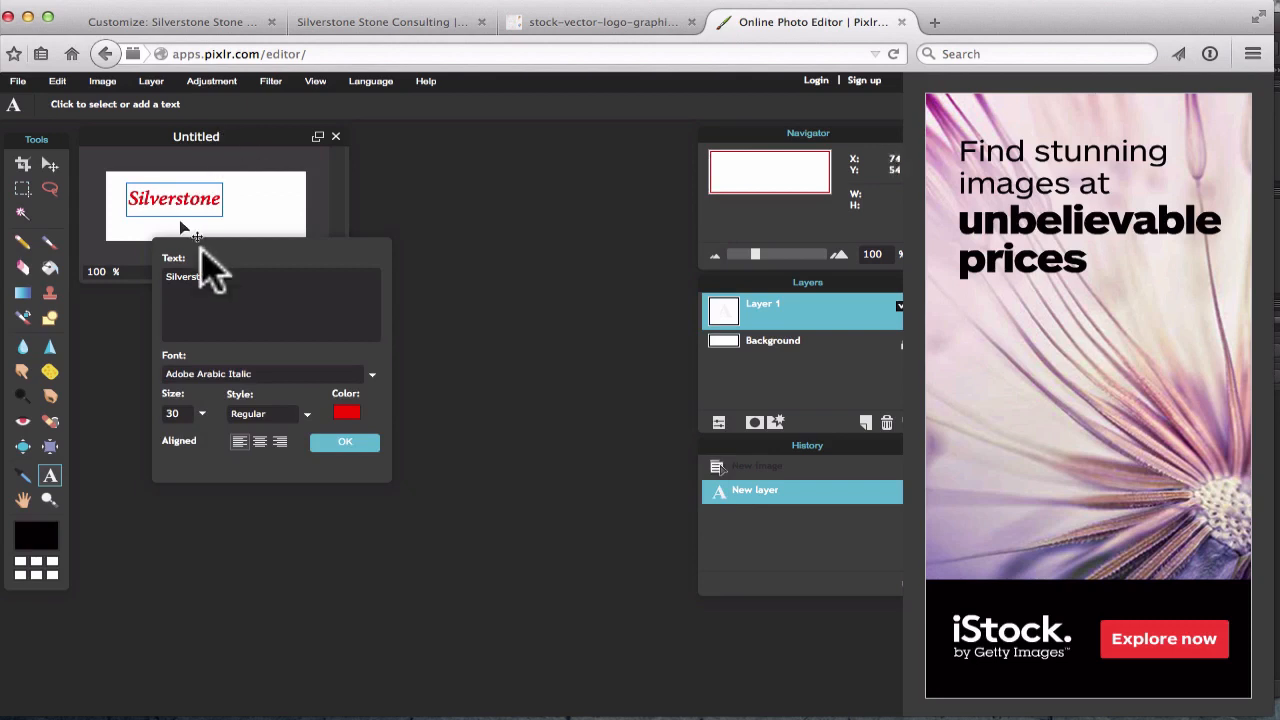
{"action": "left_click", "coordinate": [50, 167]}
{"action": "left_click_drag", "start_coordinate": [168, 204], "coordinate": [198, 207]}
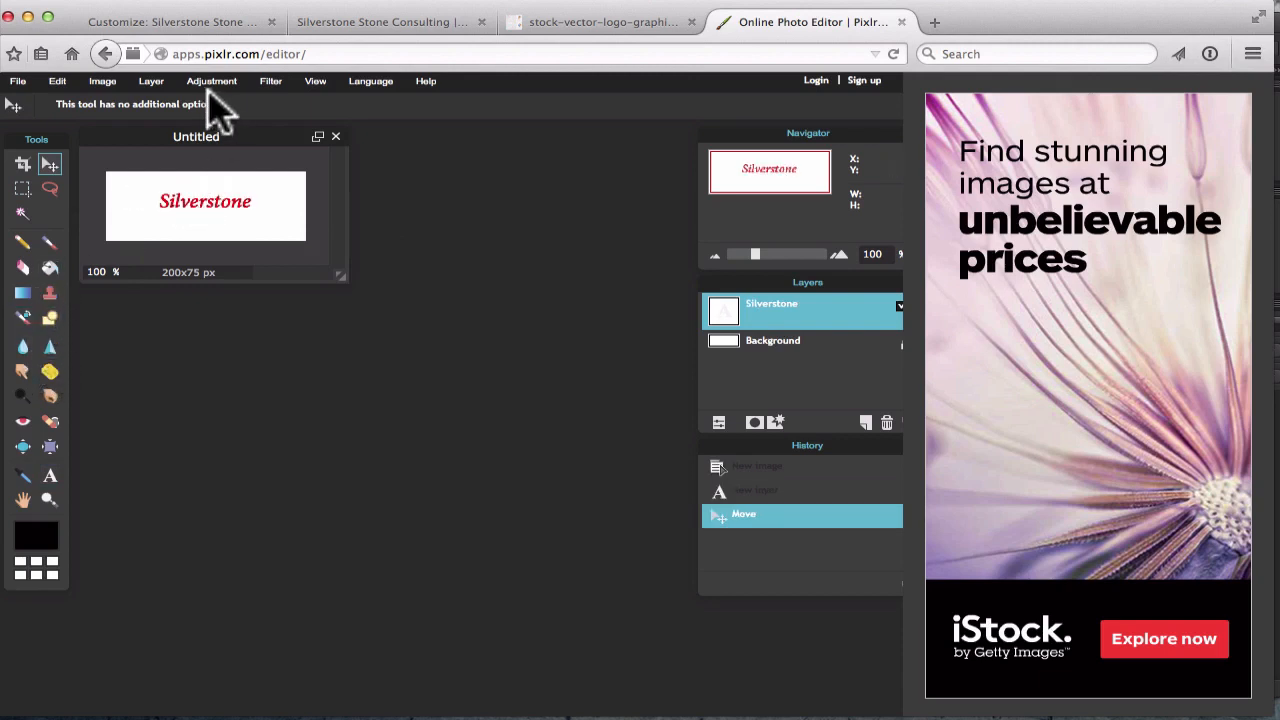
{"action": "left_click", "coordinate": [17, 81]}
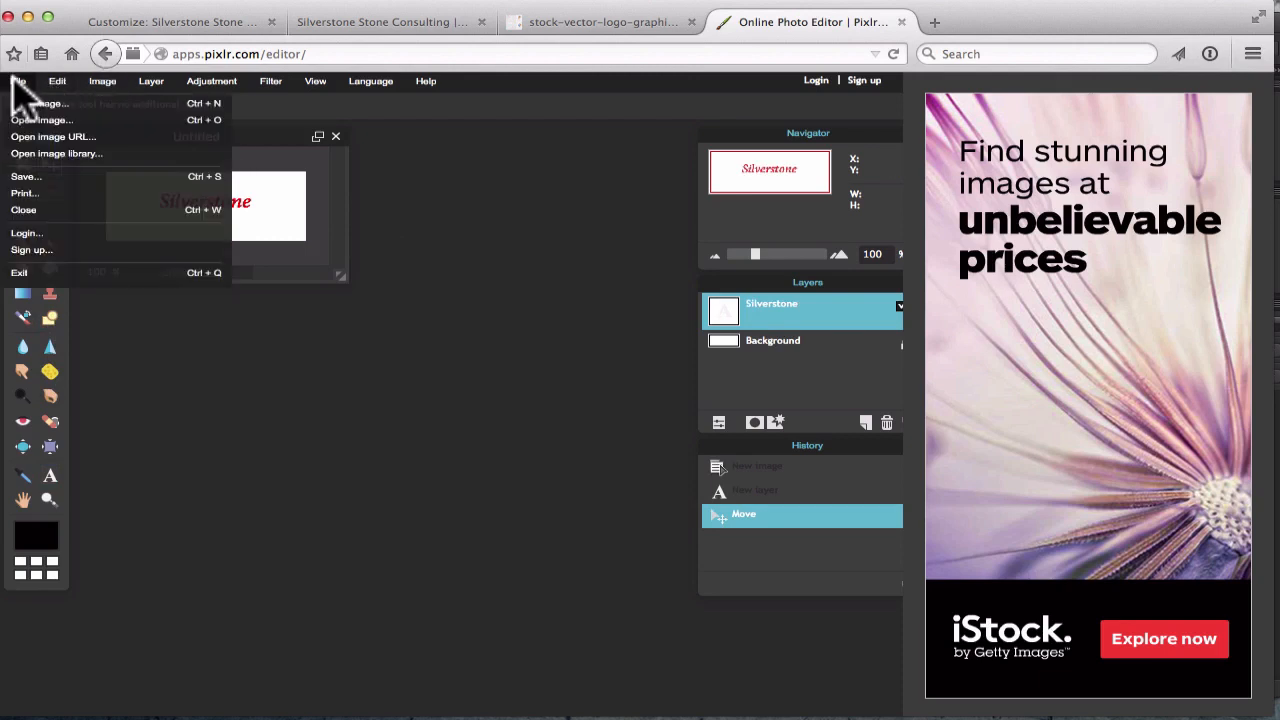
{"action": "left_click", "coordinate": [28, 176]}
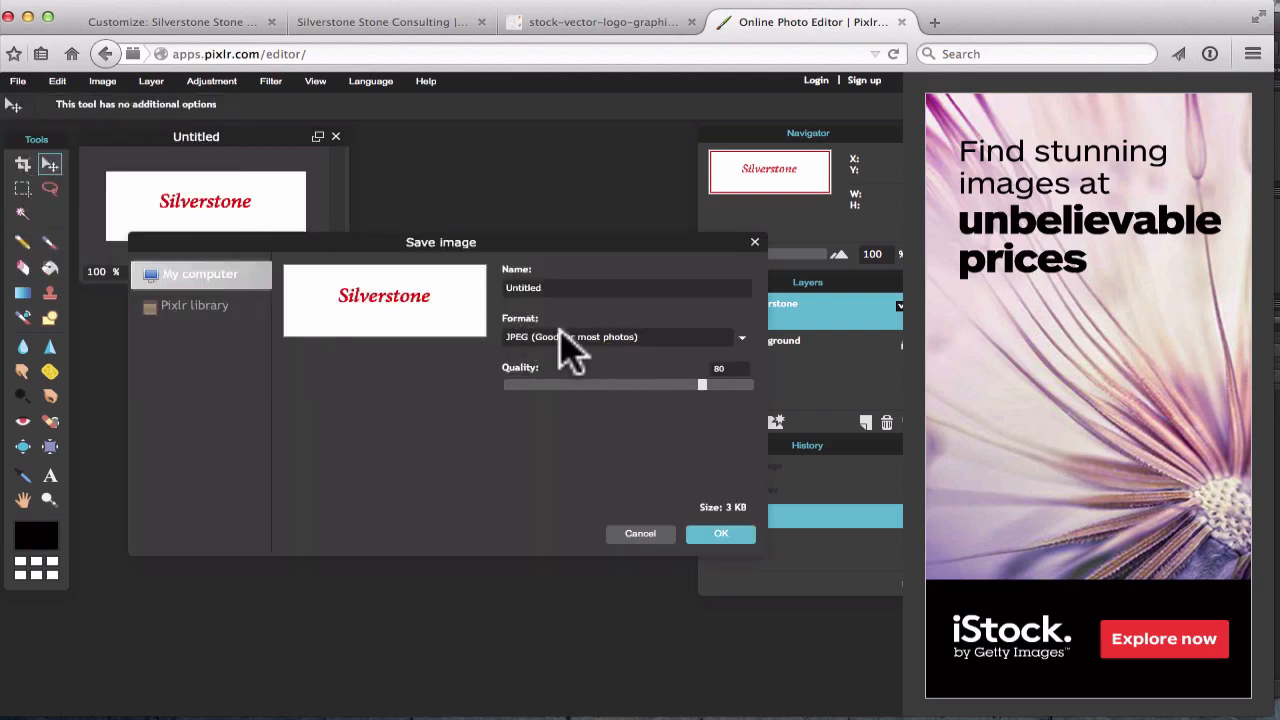
{"action": "left_click", "coordinate": [637, 533]}
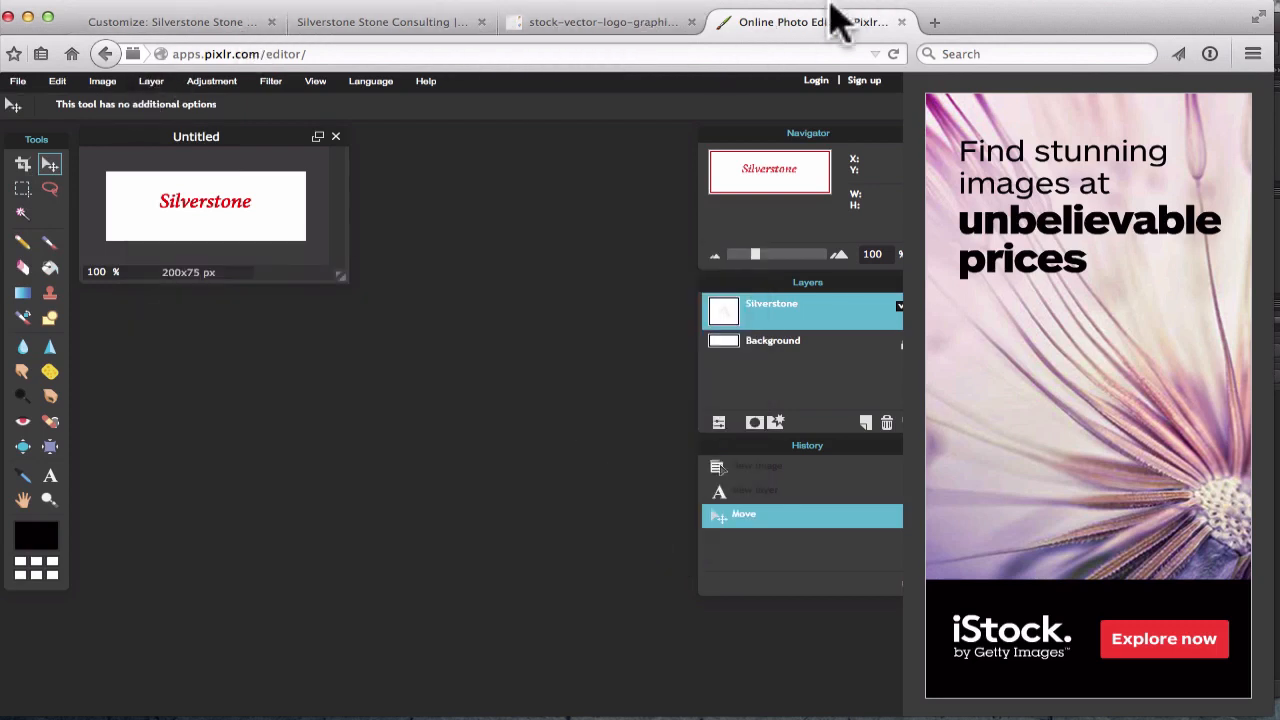
{"action": "left_click", "coordinate": [902, 24]}
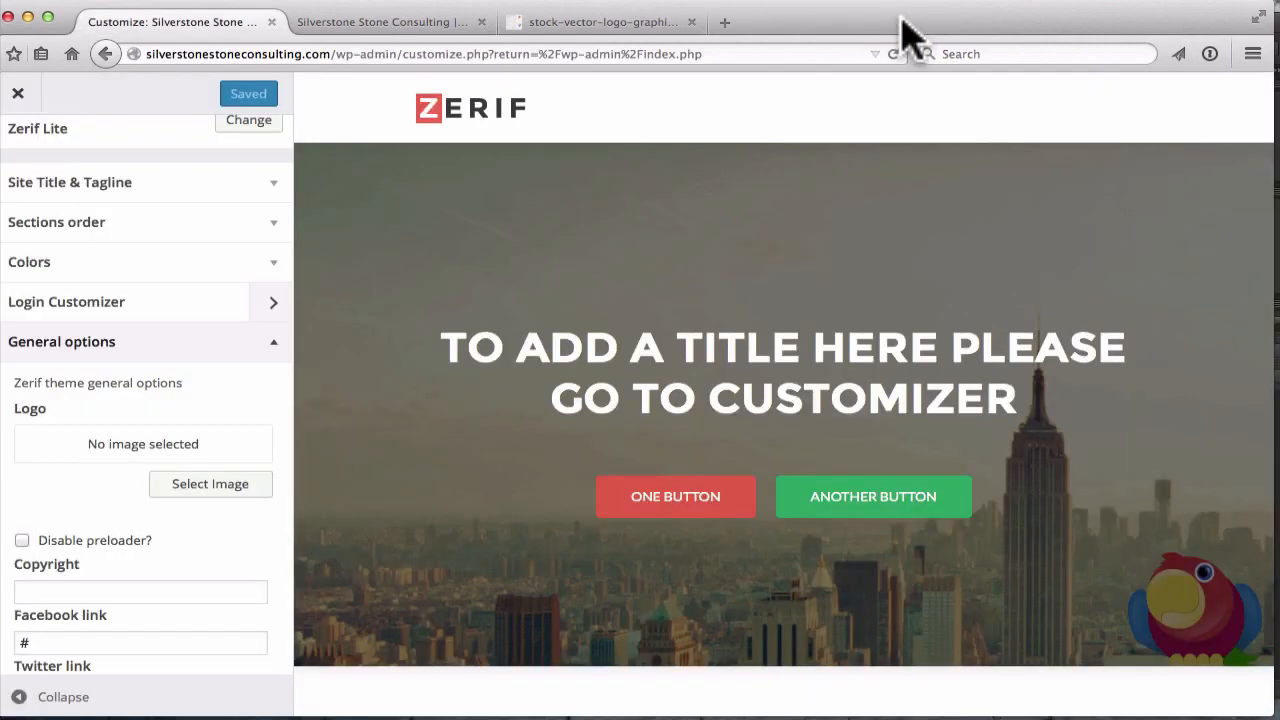
Close the stock-vector logo tab and return to the Customizer's General options
{"action": "left_click", "coordinate": [600, 35]}
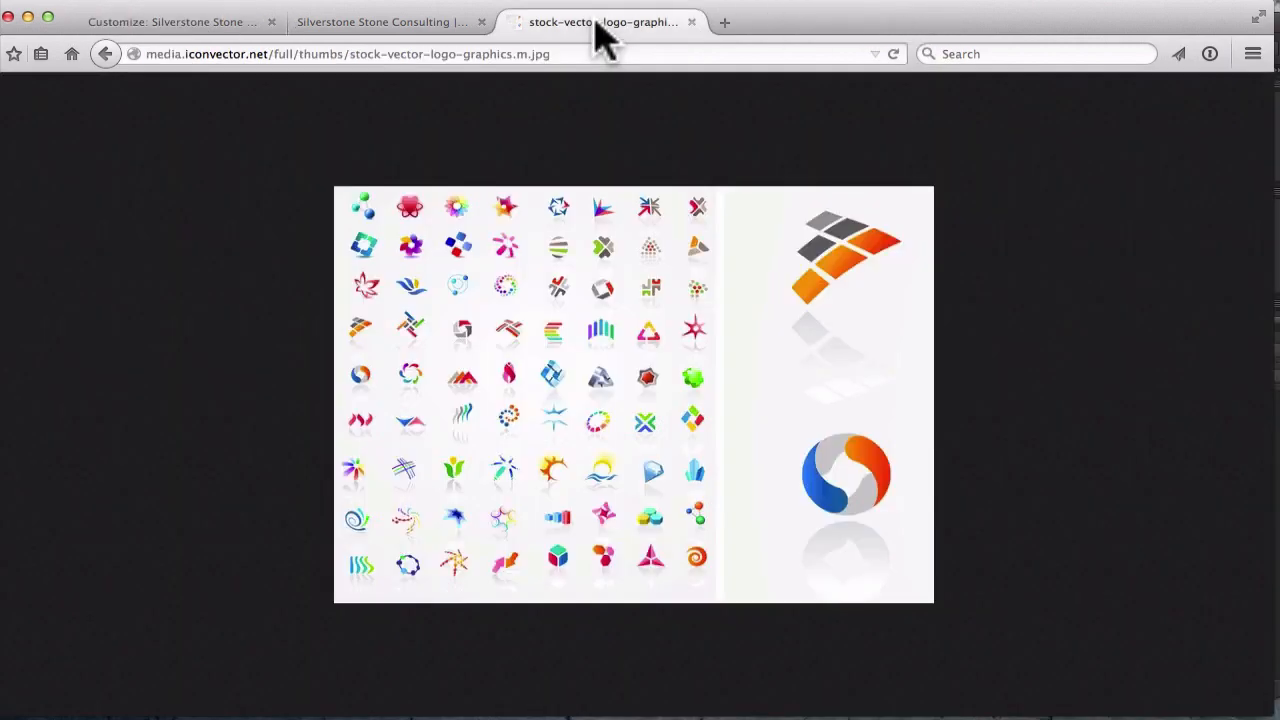
{"action": "left_click", "coordinate": [691, 22]}
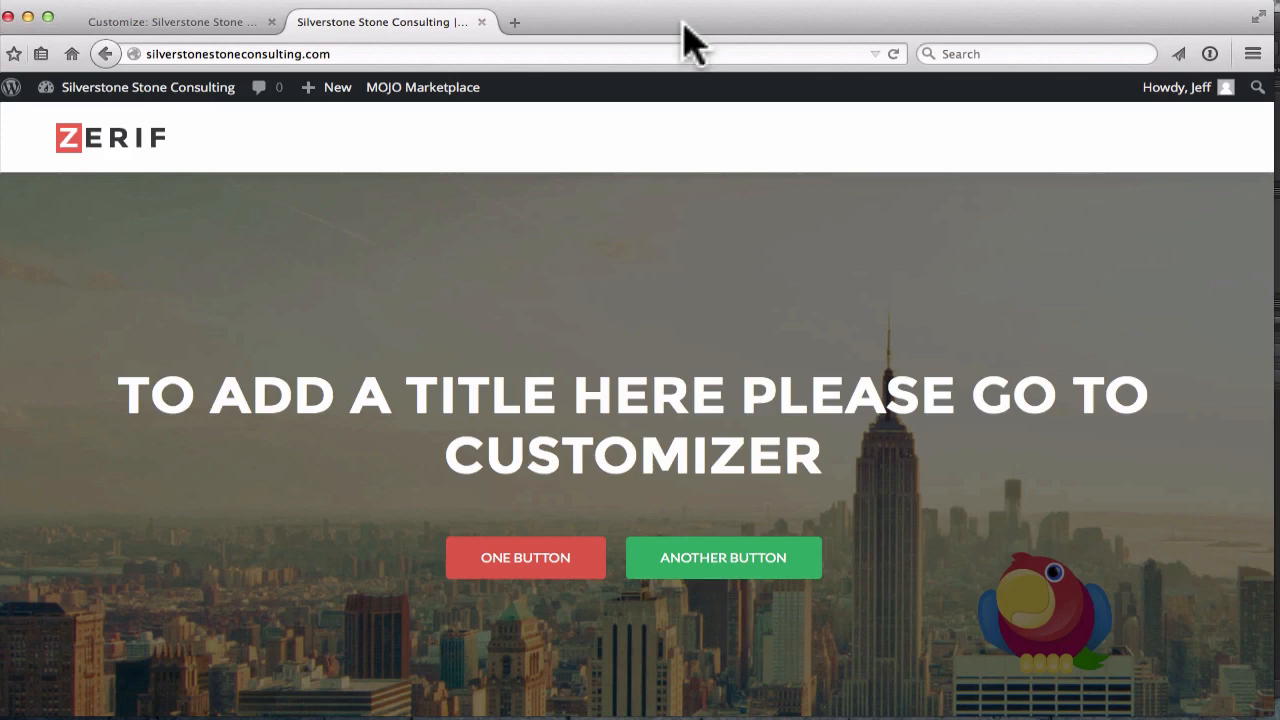
{"action": "left_click", "coordinate": [193, 30]}
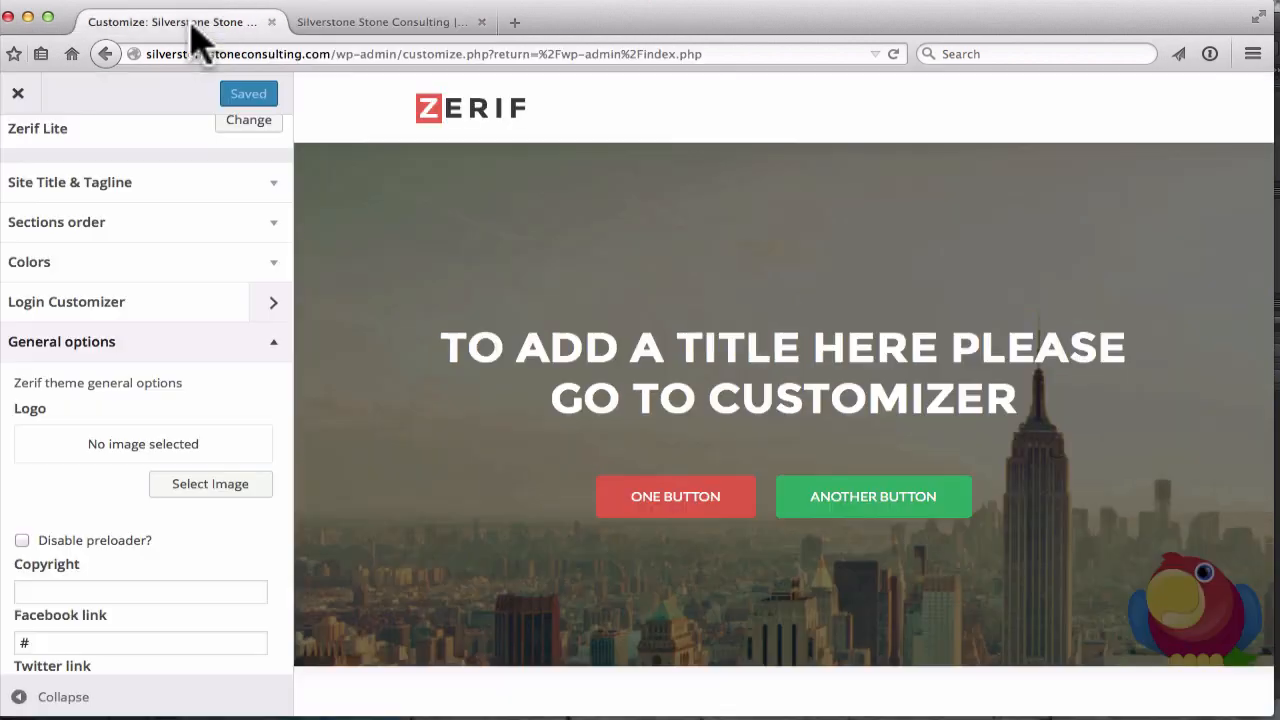
{"action": "scroll", "coordinate": [157, 334], "scroll_direction": "down", "scroll_amount": 1}
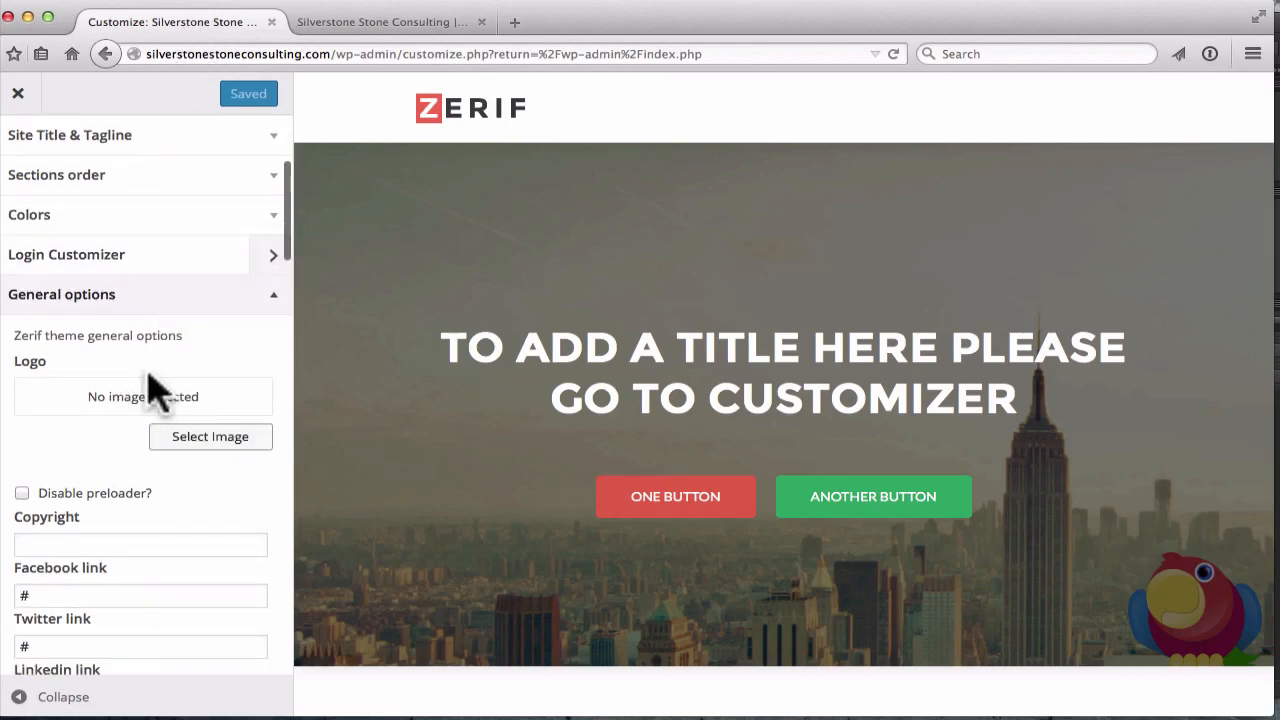
Upload silverstone.png from the computer and set it as the site logo
{"action": "left_click", "coordinate": [180, 448]}
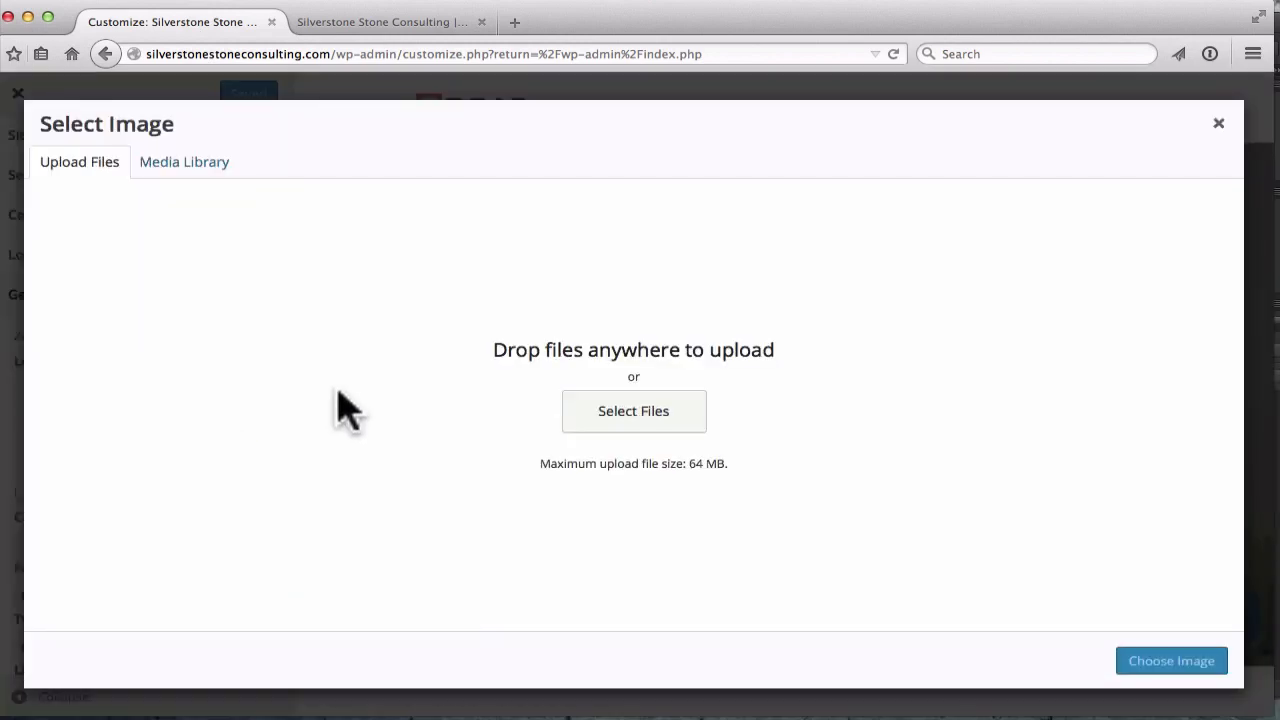
{"action": "left_click", "coordinate": [610, 427]}
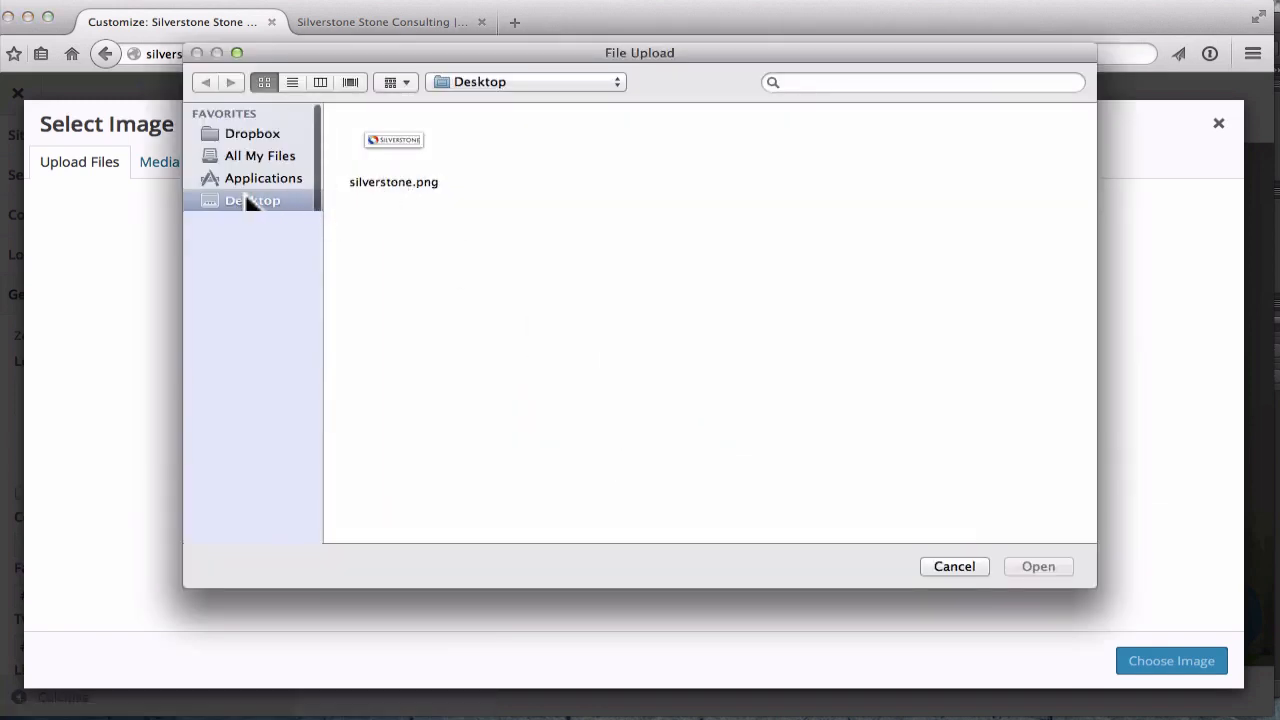
{"action": "left_click", "coordinate": [398, 153]}
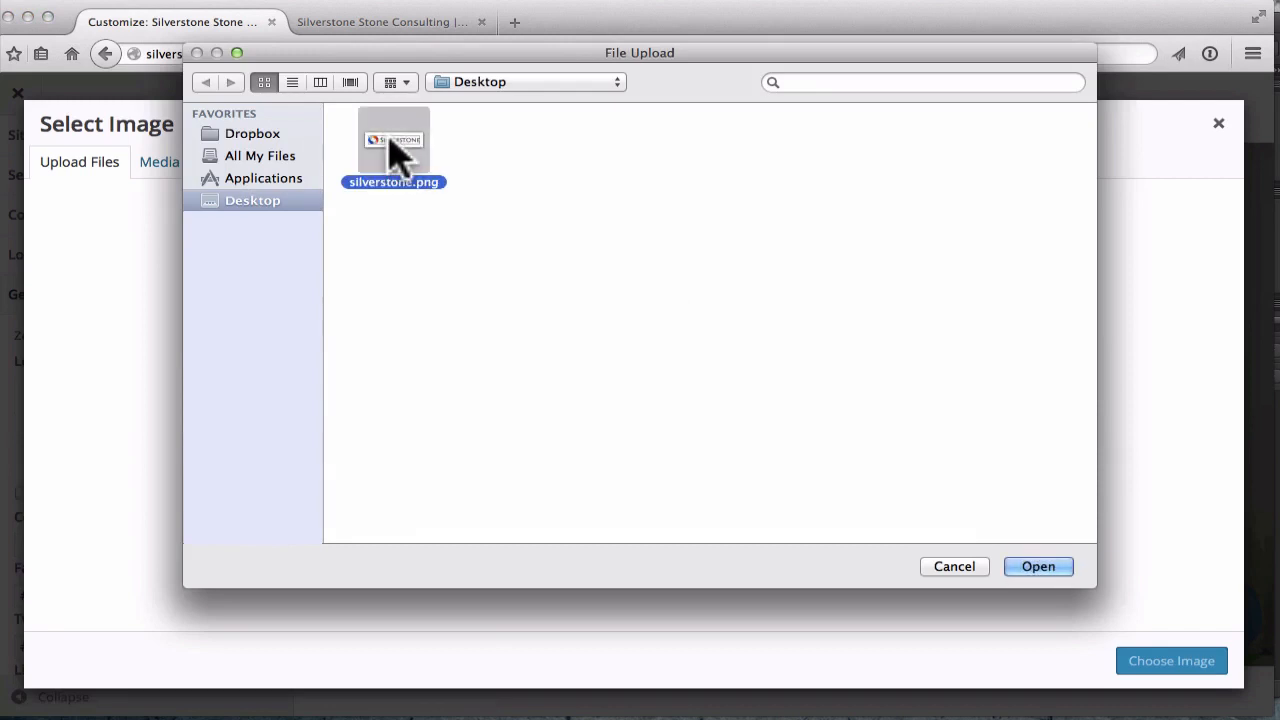
{"action": "double_click", "coordinate": [398, 153]}
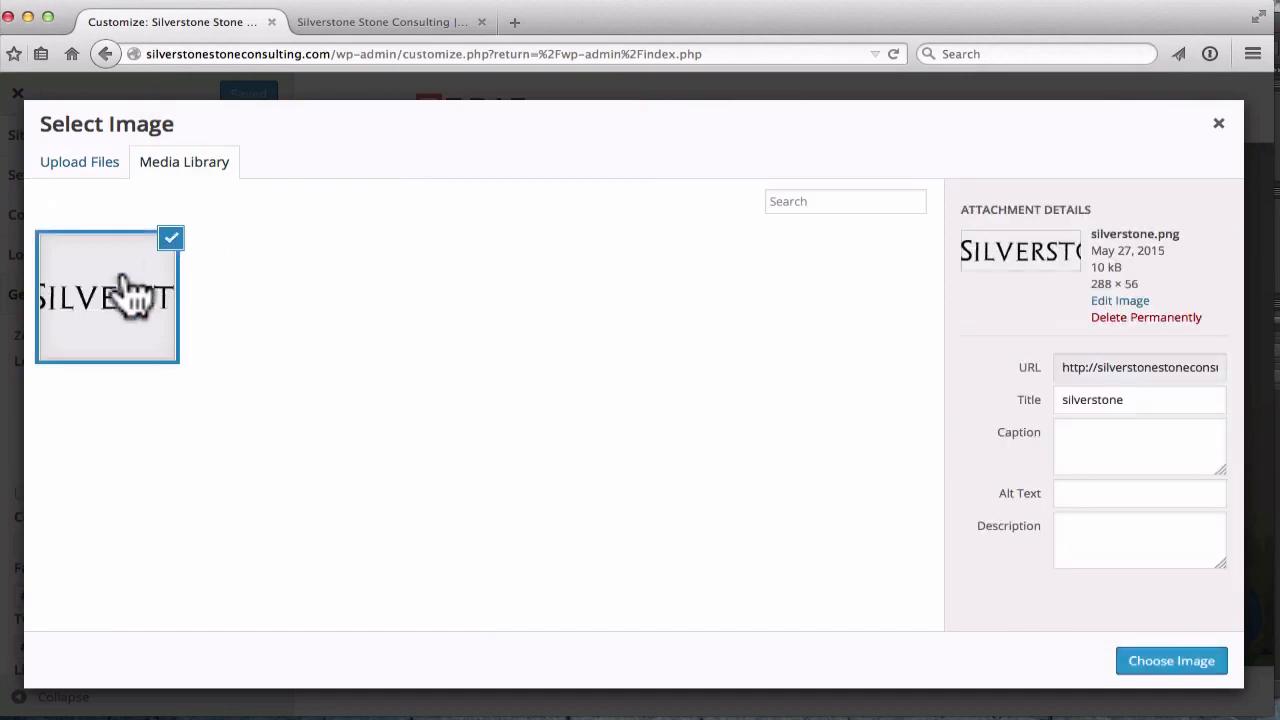
{"action": "left_click", "coordinate": [1171, 661]}
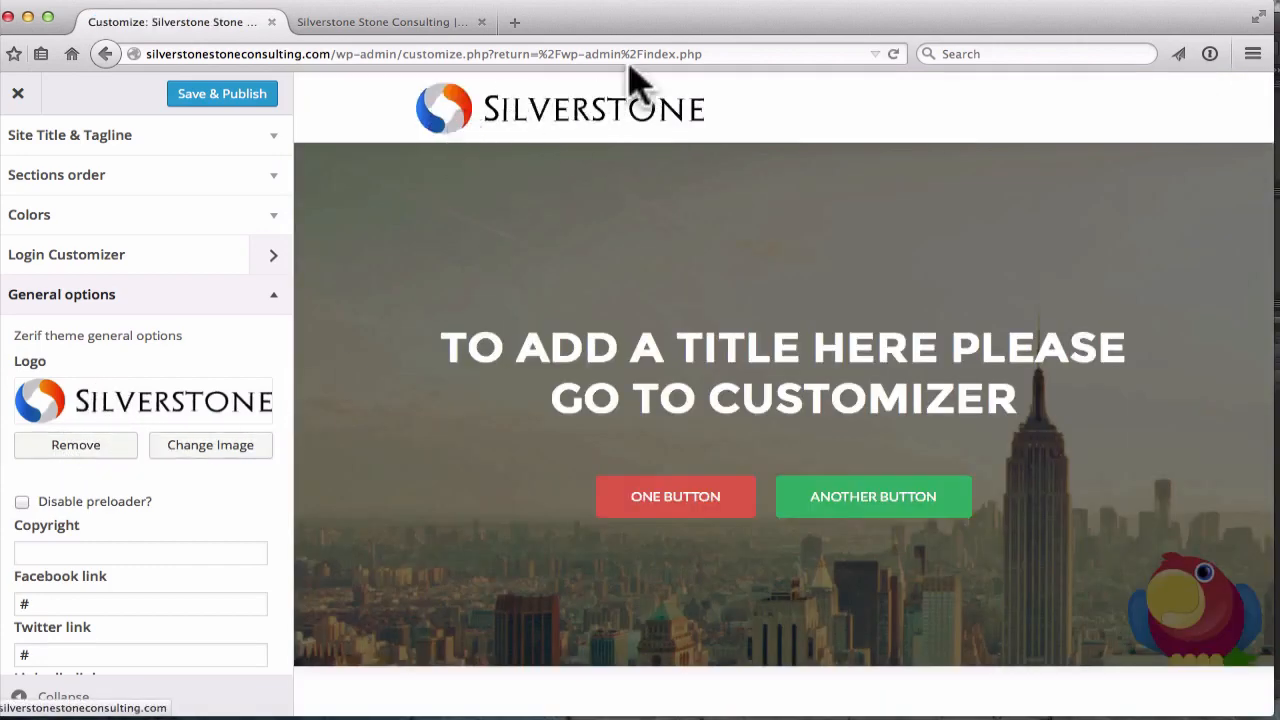
{"action": "scroll", "coordinate": [60, 400], "scroll_direction": "down", "scroll_amount": 5}
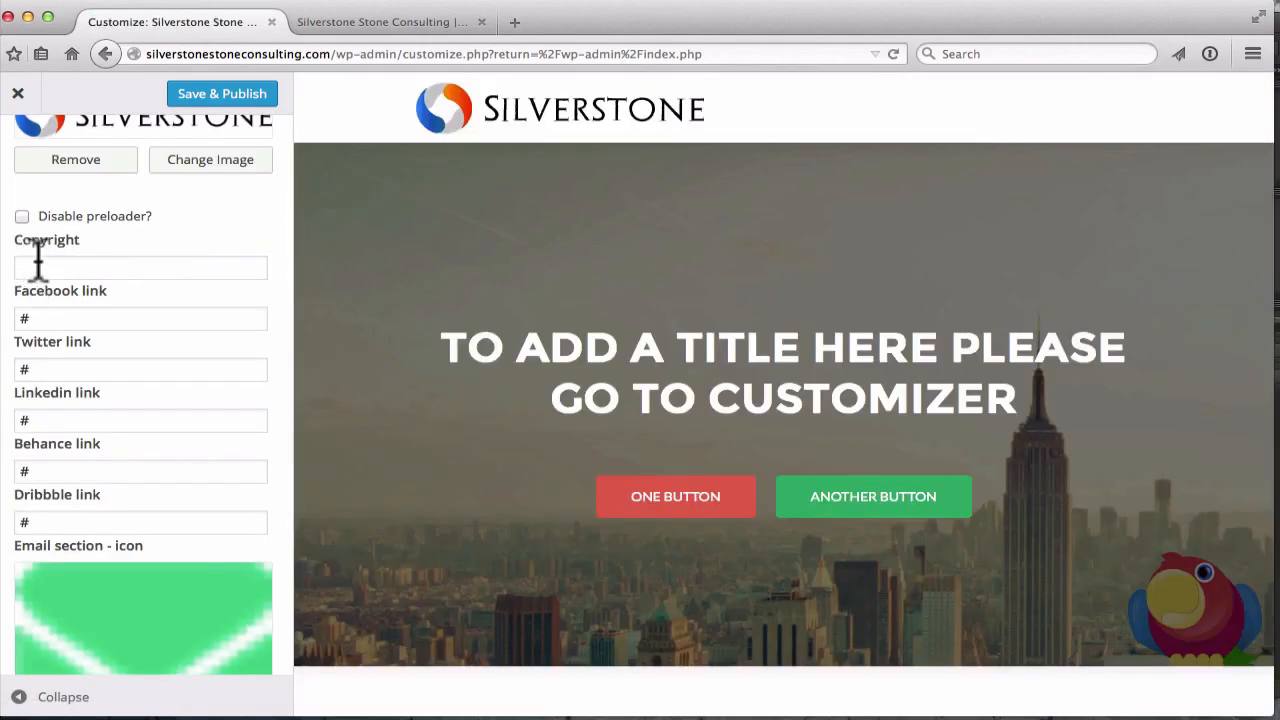
Paste the copyright 'Silverstone 2015 All Rights Reserved', capitalising the R in Rights
{"action": "left_click", "coordinate": [45, 268]}
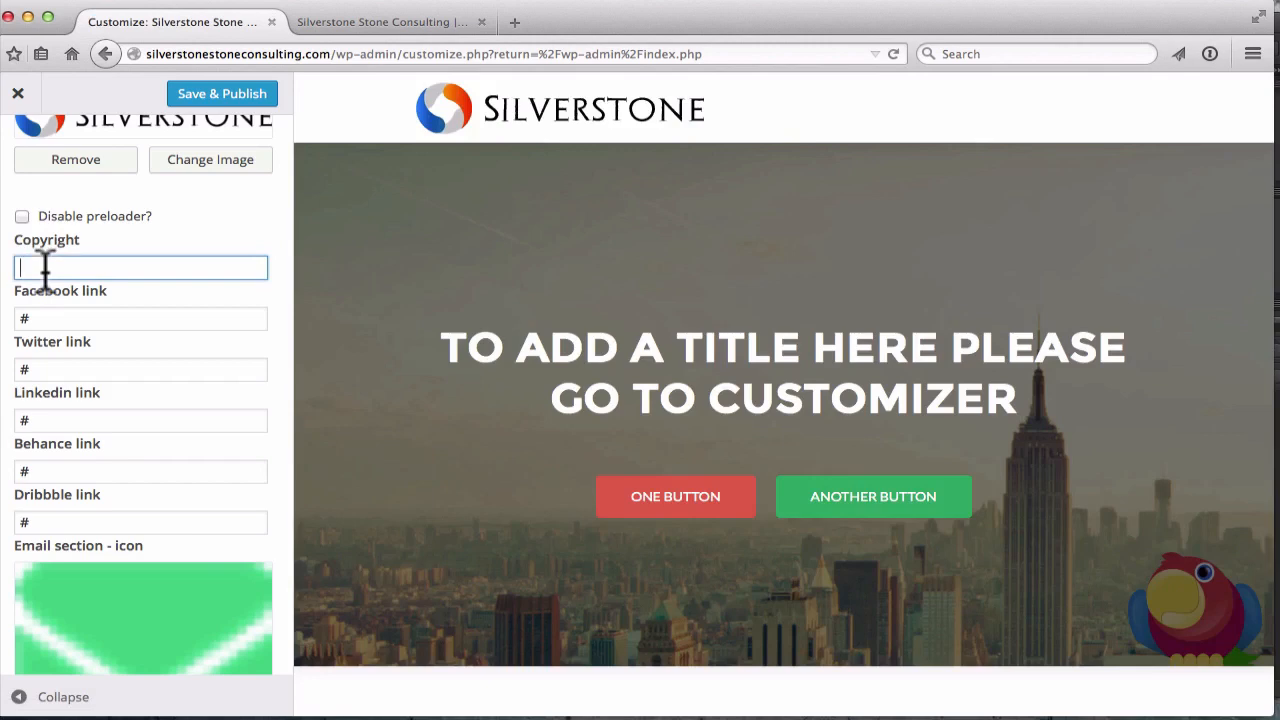
{"action": "type", "text": "Silverstone 2015 All rights Reserved"}
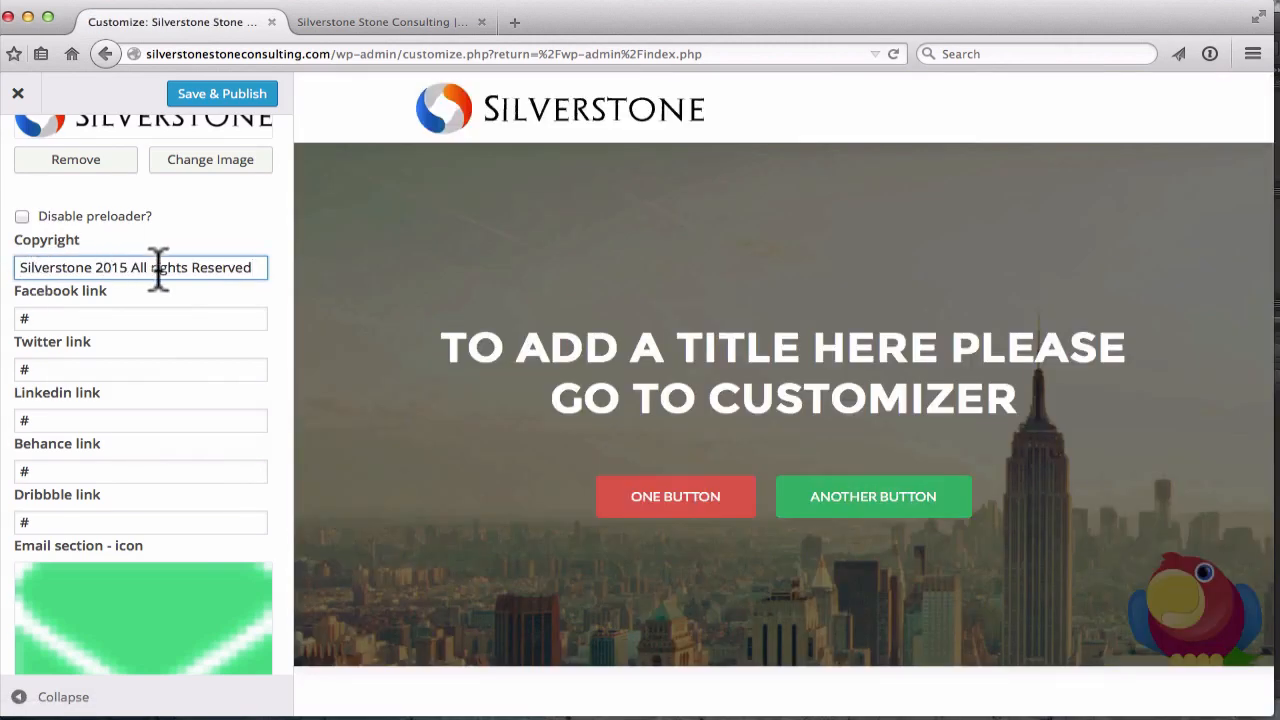
{"action": "left_click", "coordinate": [158, 268]}
{"action": "key", "text": "BackSpace"}
{"action": "type", "text": "R"}
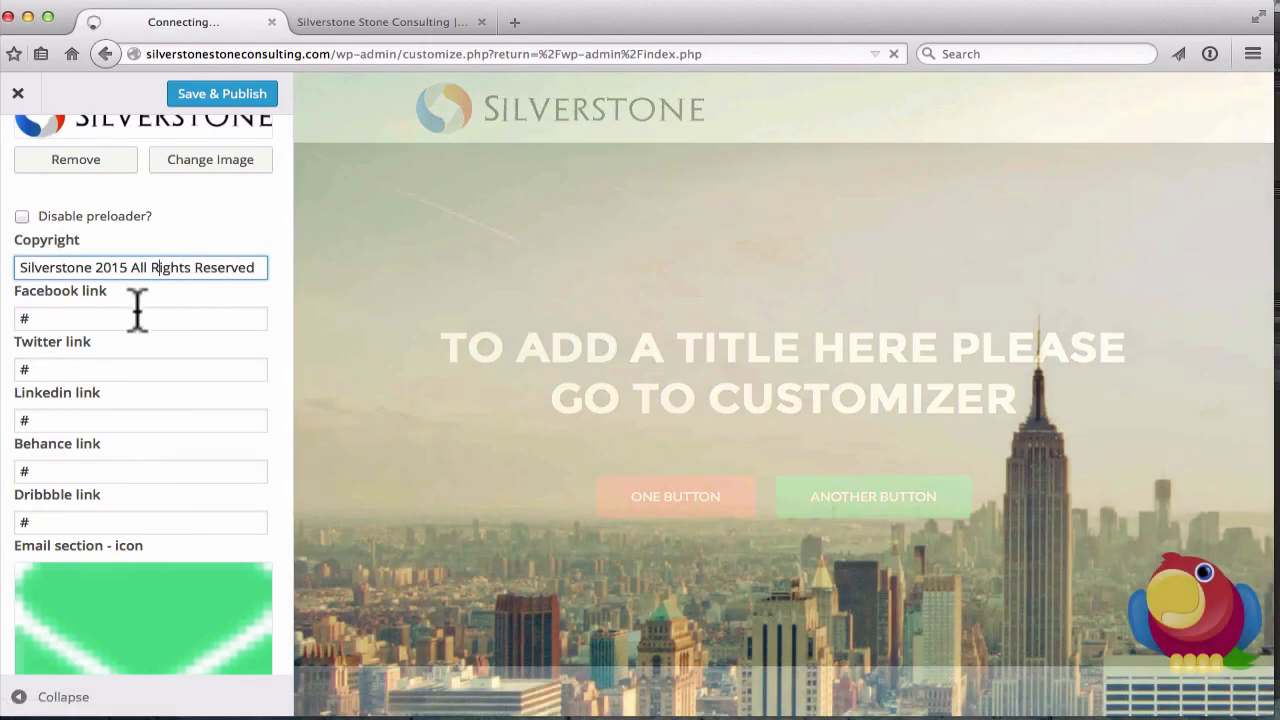
Set the Facebook link to facebook.com/silverstoneconsulting and Twitter to twitter.com/silverstoneconsult
{"action": "left_click", "coordinate": [128, 318]}
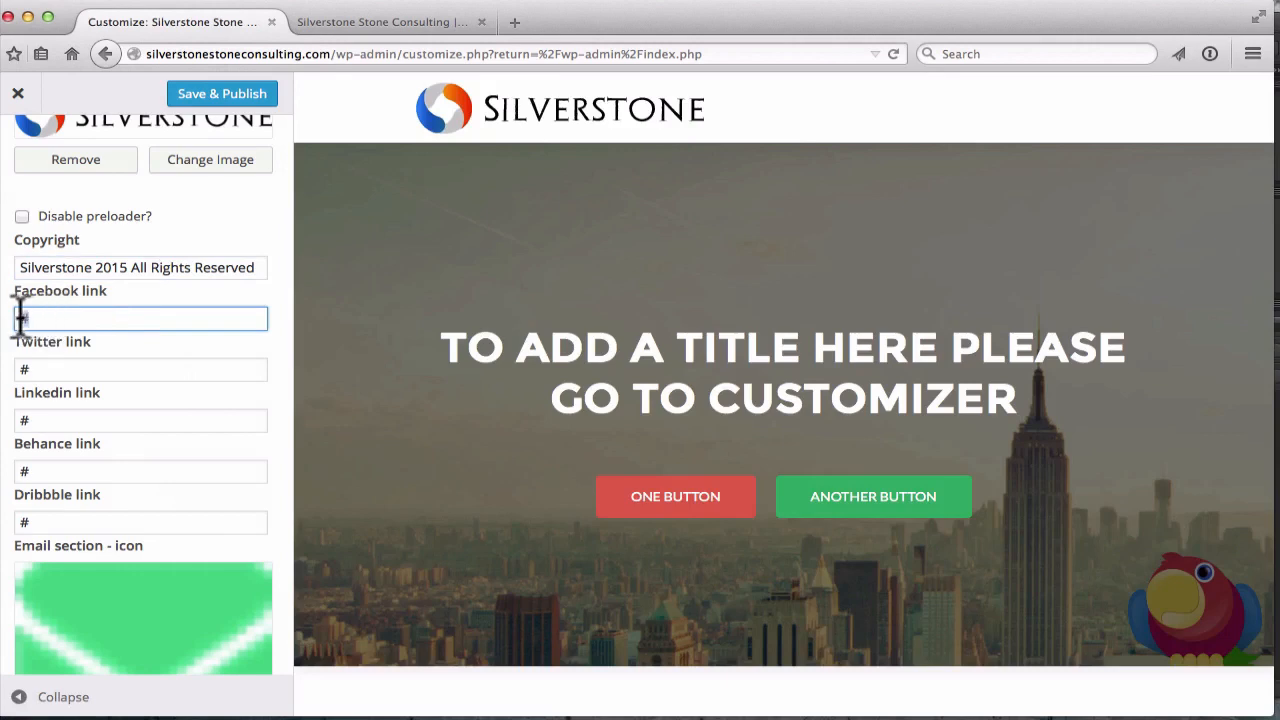
{"action": "key", "text": "BackSpace"}
{"action": "type", "text": "http://w"}
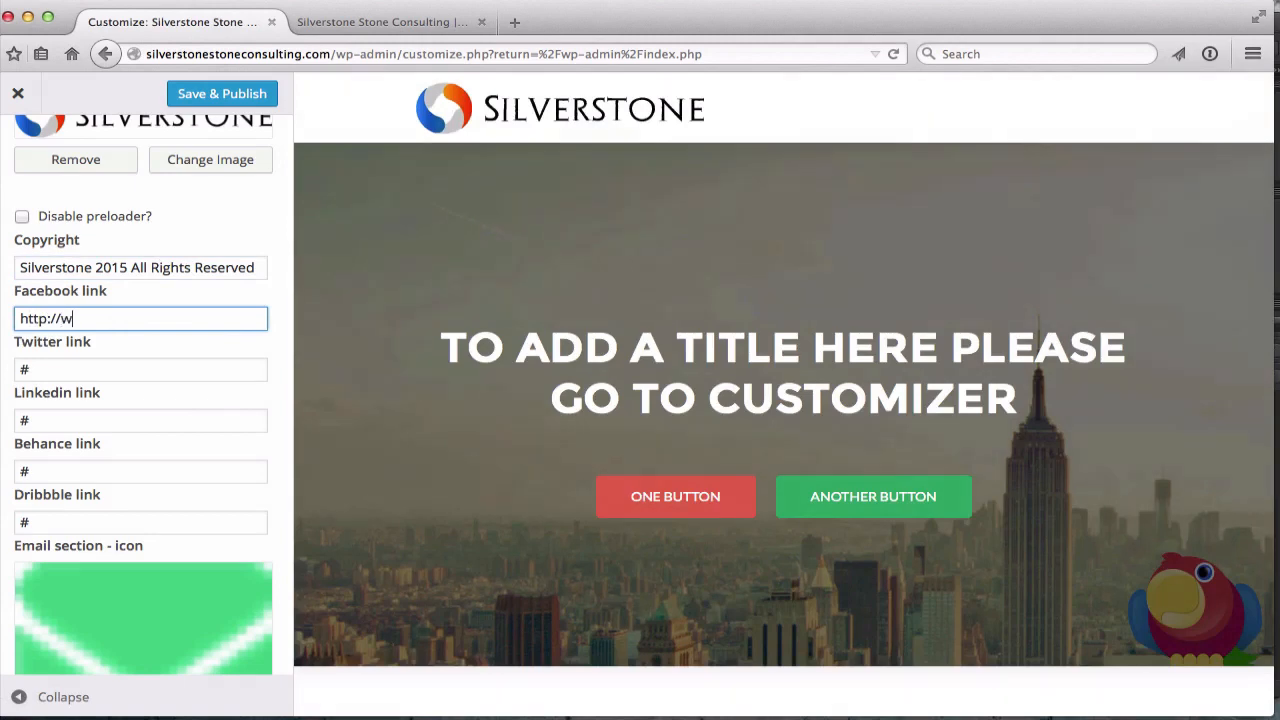
{"action": "type", "text": "ww.facebook.com"}
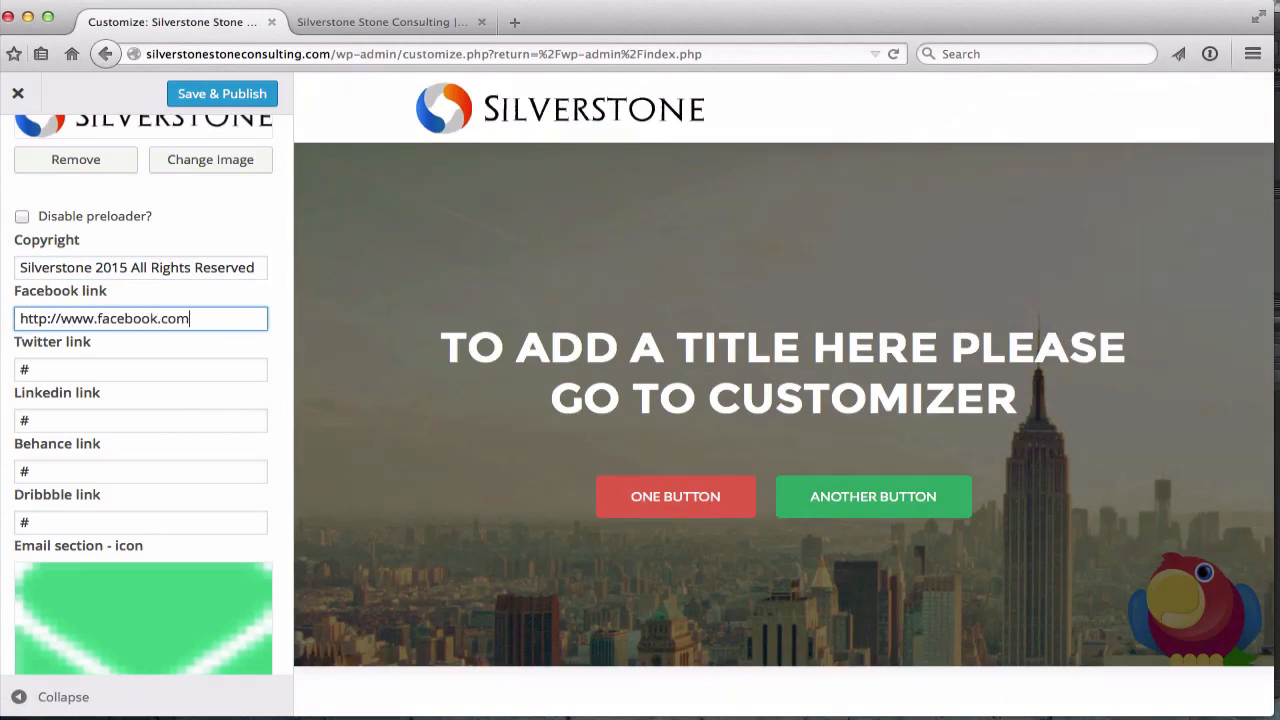
{"action": "type", "text": "/silverstoneconsulting"}
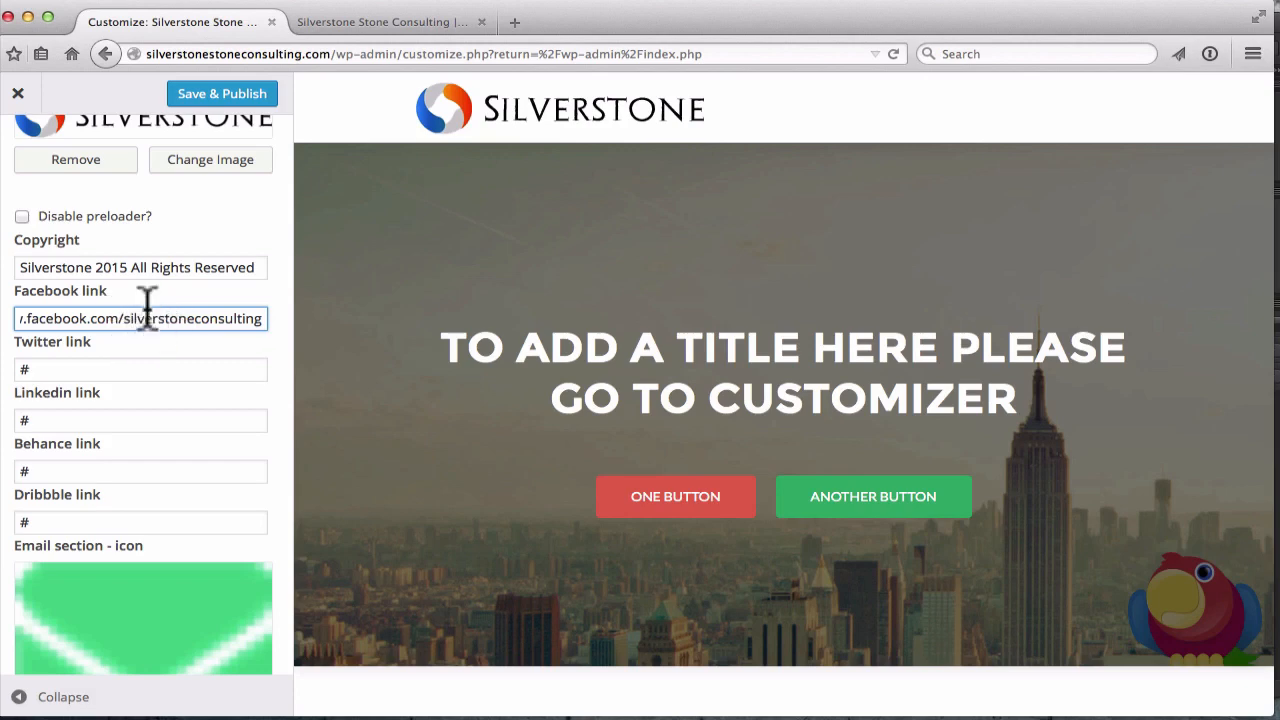
{"action": "left_click", "coordinate": [30, 418]}
{"action": "double_click", "coordinate": [44, 369]}
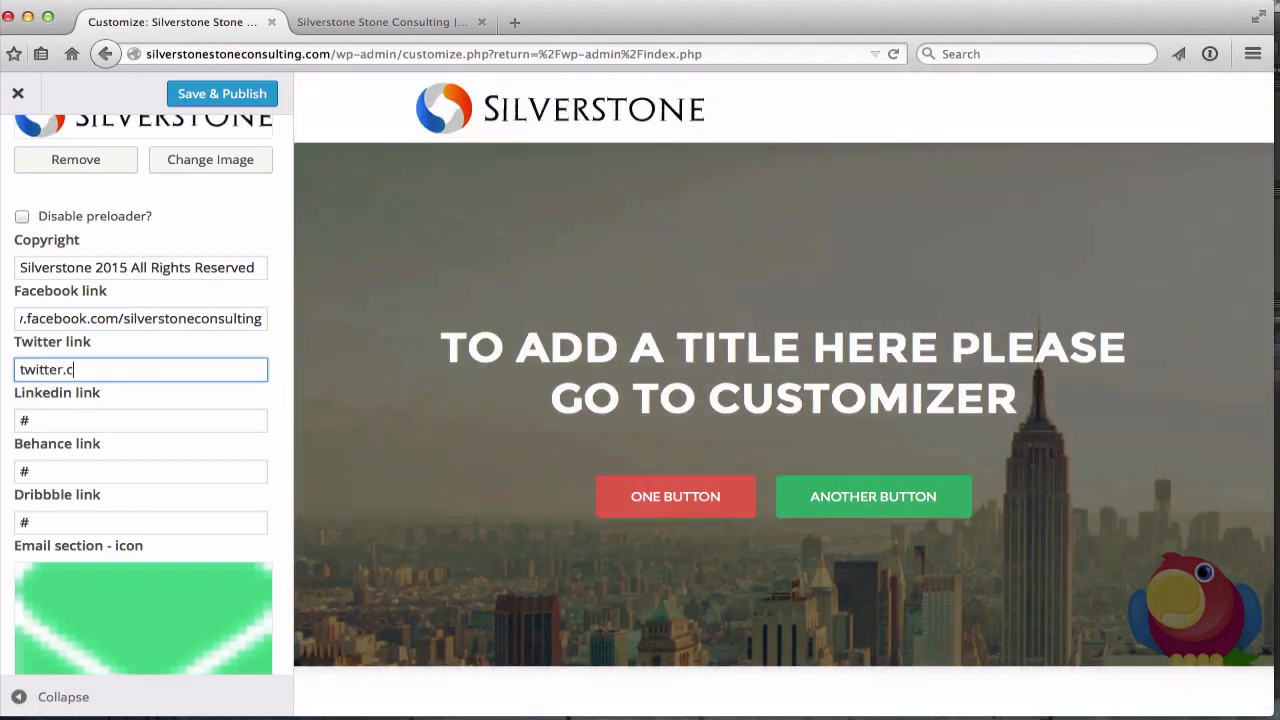
{"action": "type", "text": "twitter.com/silverstone"}
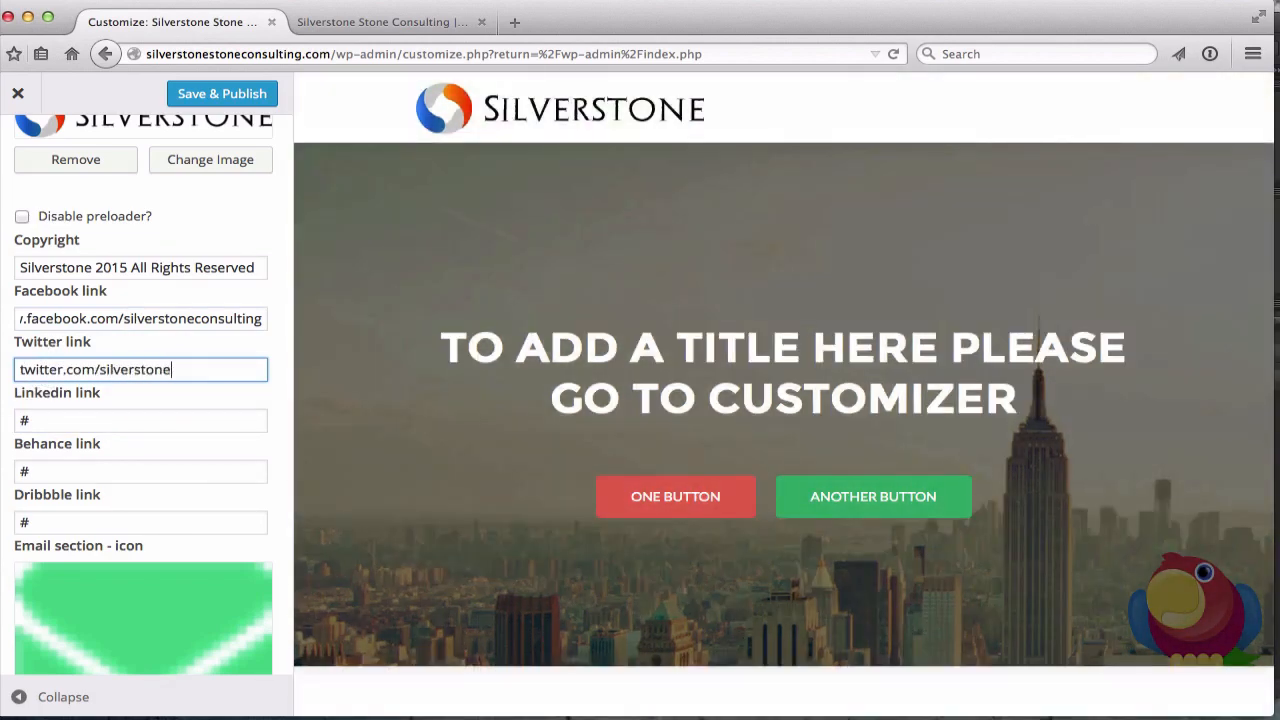
{"action": "type", "text": "consult"}
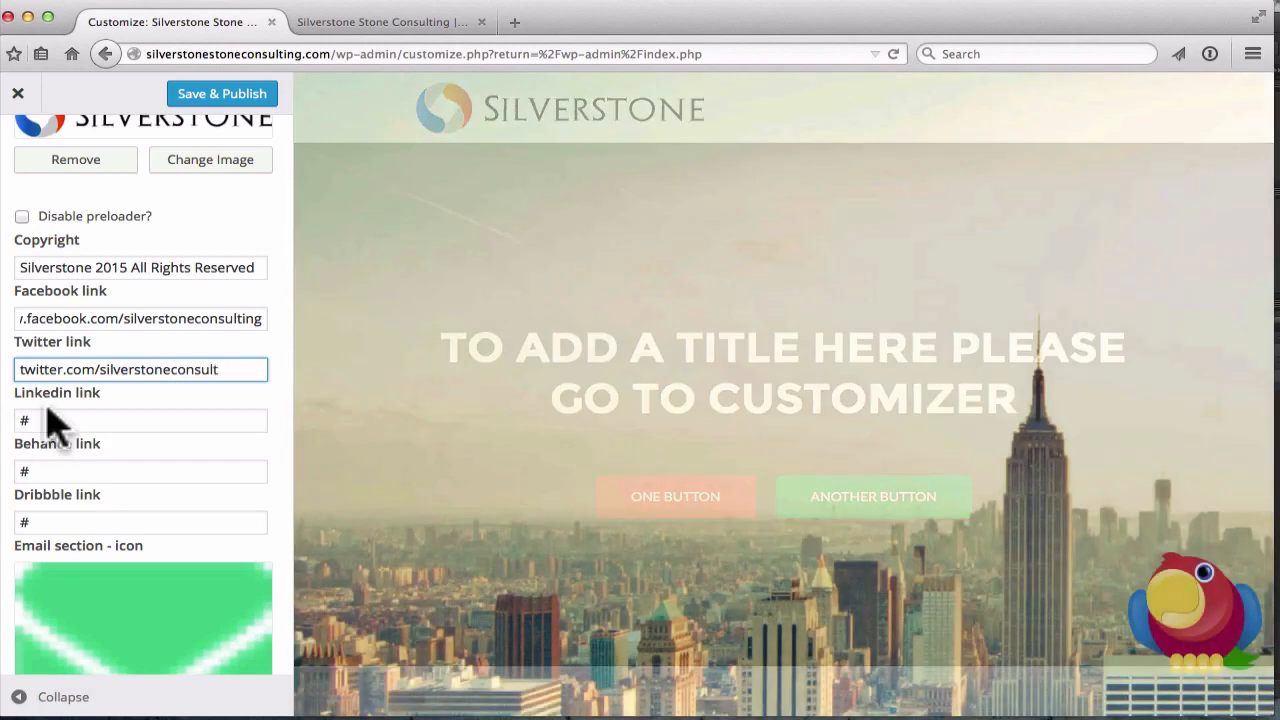
Replace the contact e-mail with the company's new e-mail address
{"action": "scroll", "coordinate": [52, 422], "scroll_direction": "down", "scroll_amount": 2}
{"action": "scroll", "coordinate": [45, 335], "scroll_direction": "down", "scroll_amount": 1}
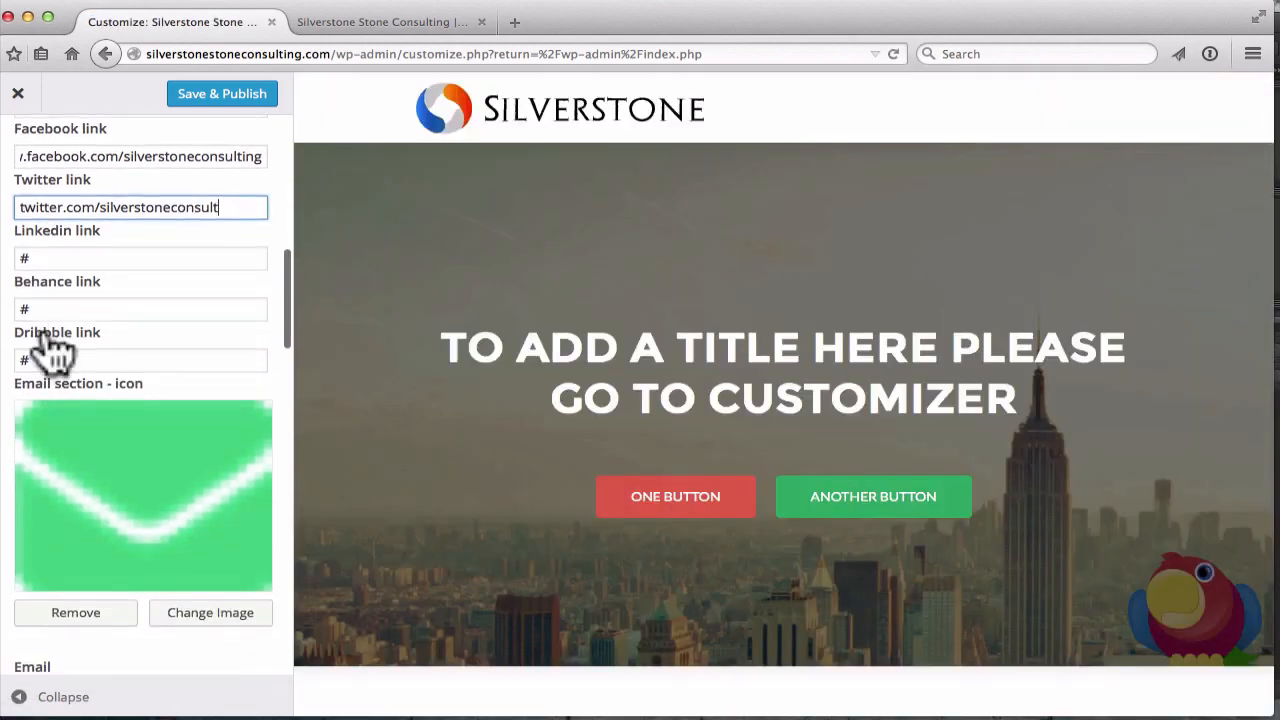
{"action": "scroll", "coordinate": [50, 350], "scroll_direction": "down", "scroll_amount": 4}
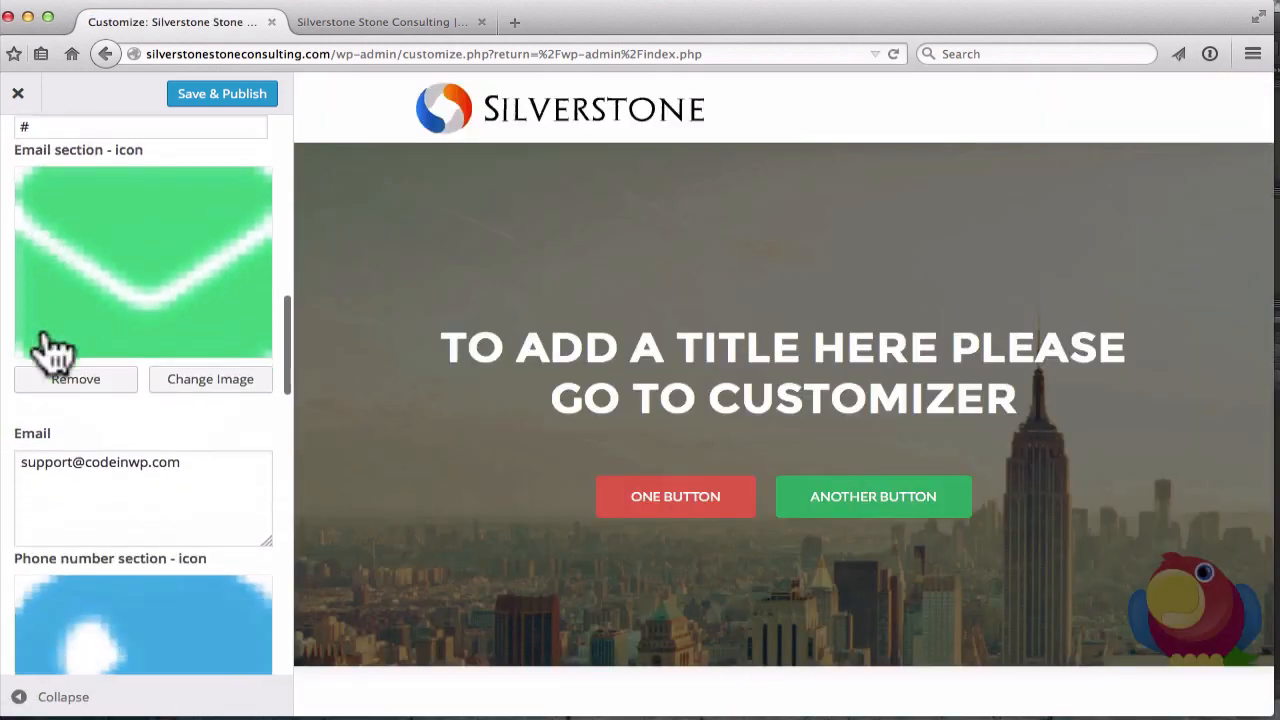
{"action": "scroll", "coordinate": [50, 350], "scroll_direction": "down", "scroll_amount": 1}
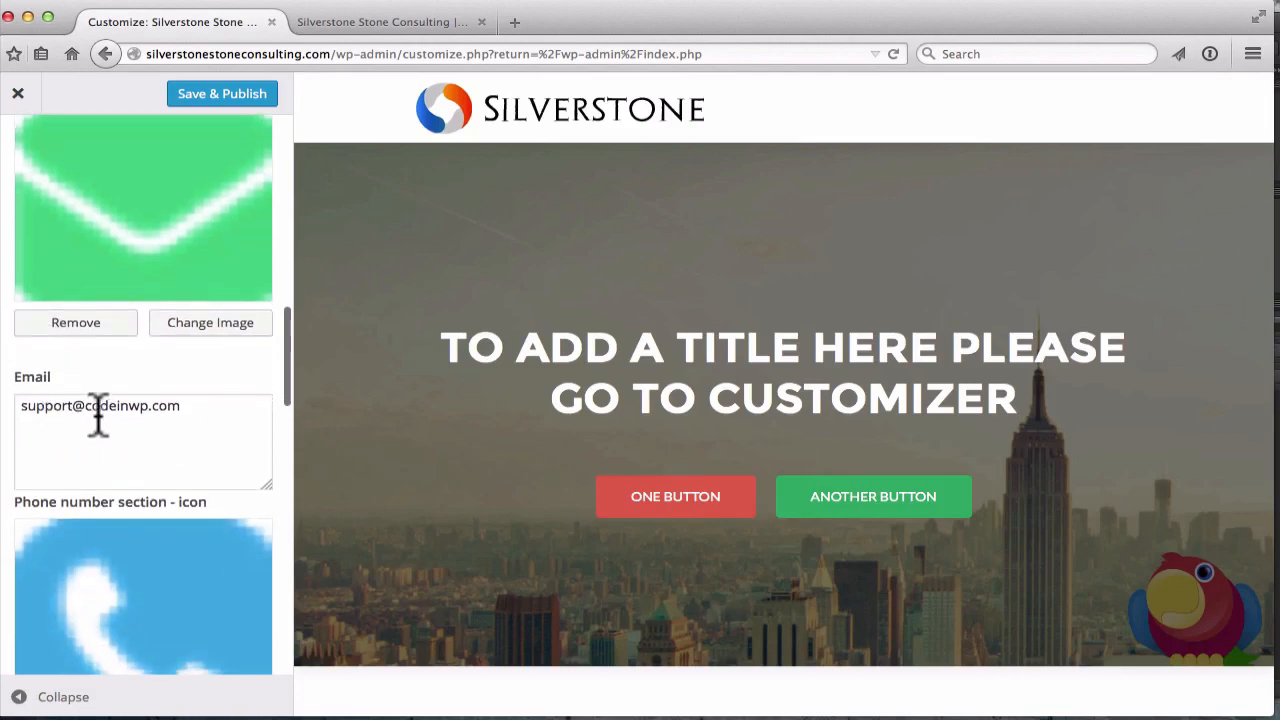
{"action": "triple_click", "coordinate": [205, 410]}
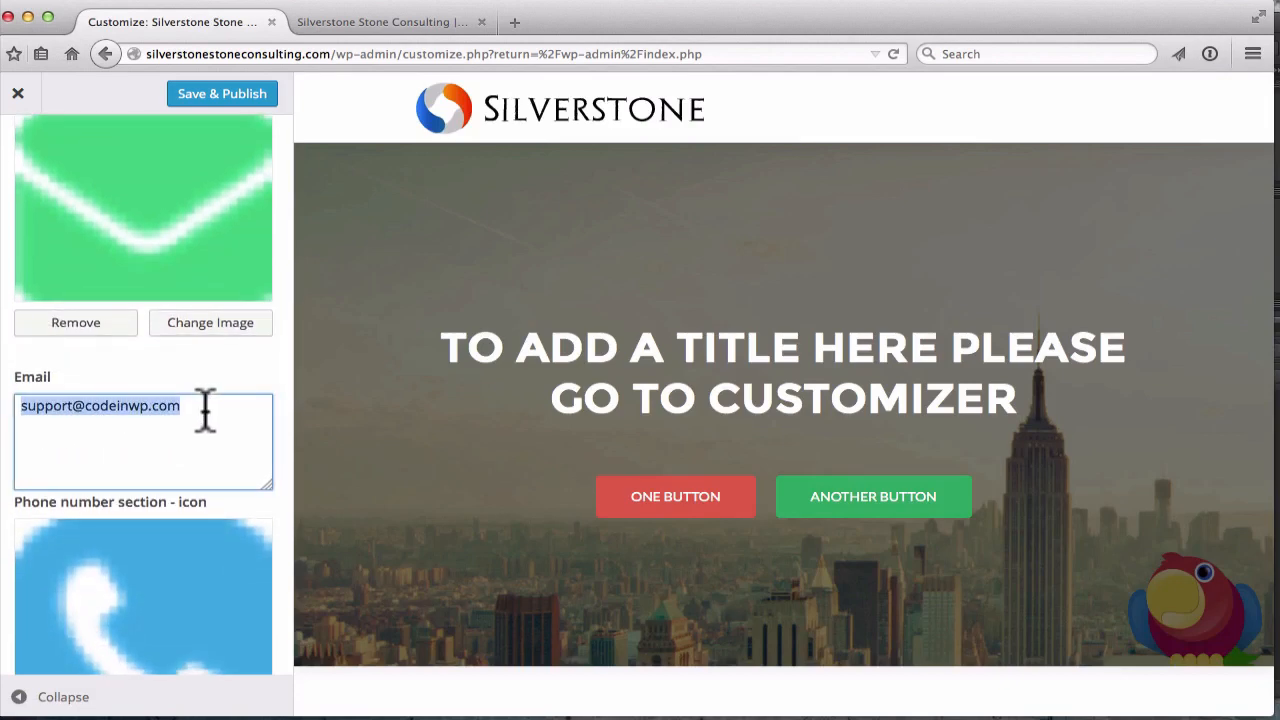
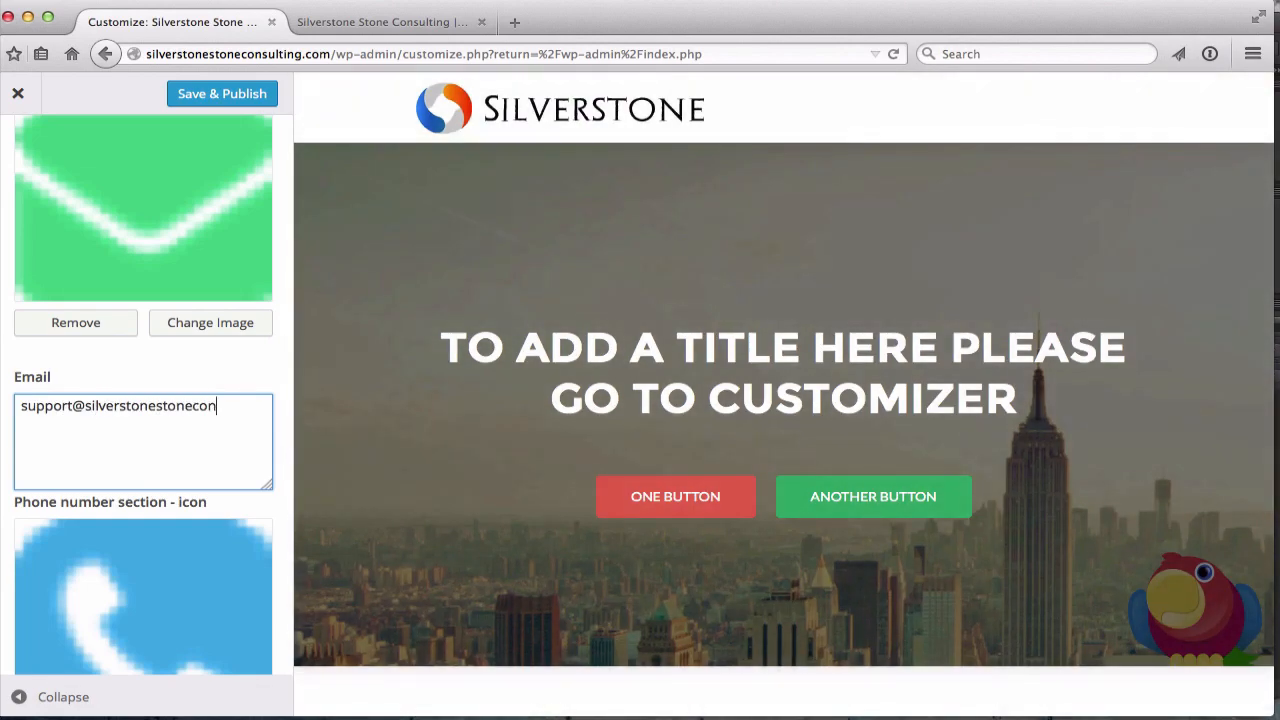
Replace the placeholder phone number with the company's phone number, fixing a mistyped digit
{"action": "scroll", "coordinate": [143, 400], "scroll_direction": "down", "scroll_amount": 5}
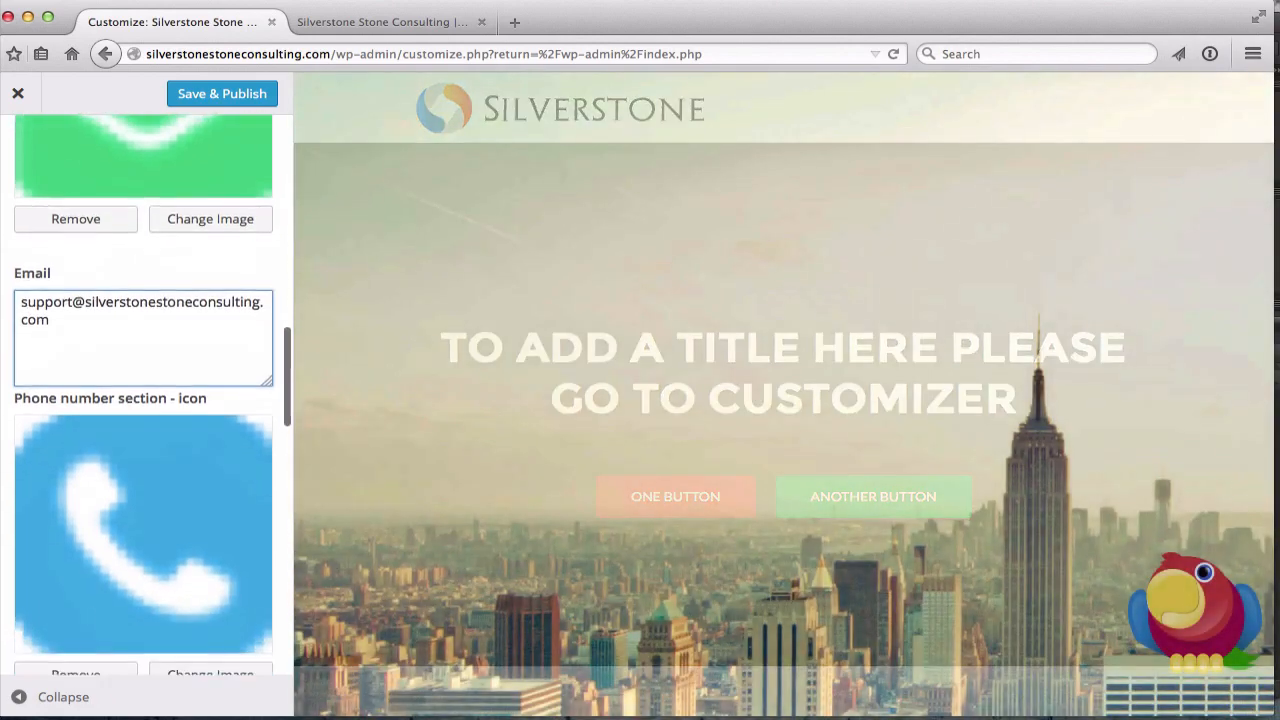
{"action": "scroll", "coordinate": [143, 400], "scroll_direction": "down", "scroll_amount": 3}
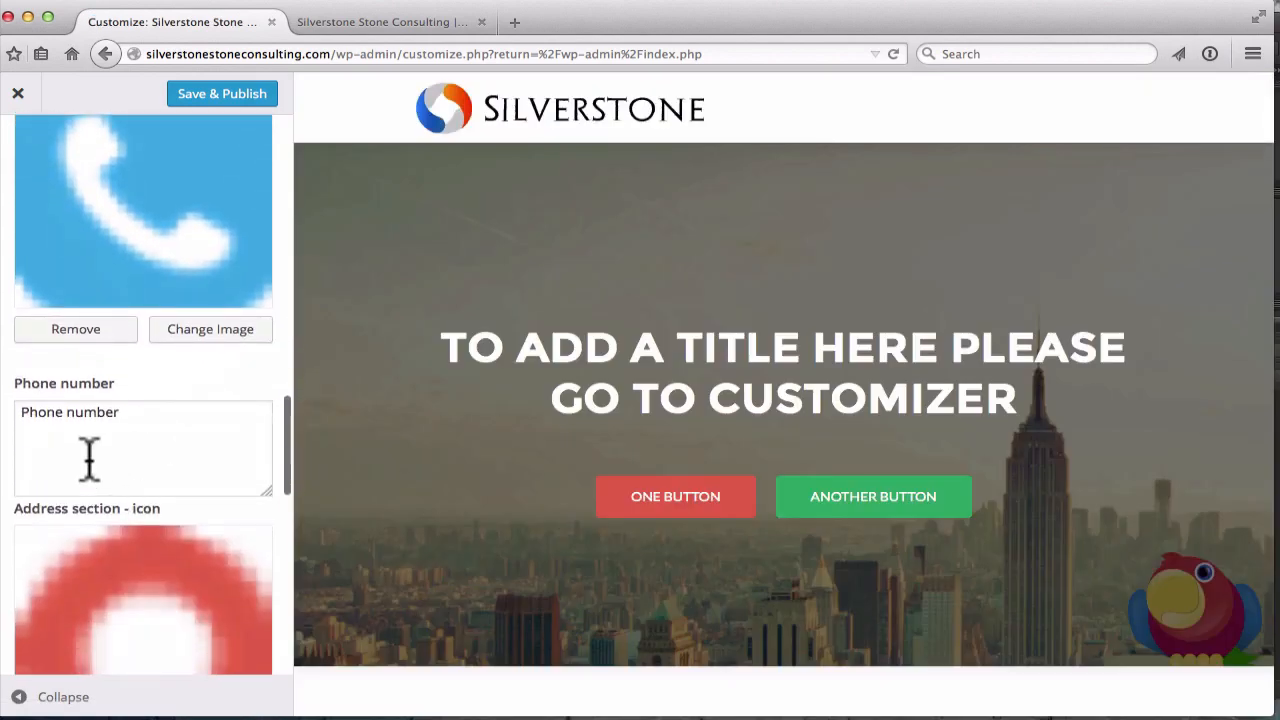
{"action": "left_click", "coordinate": [106, 423]}
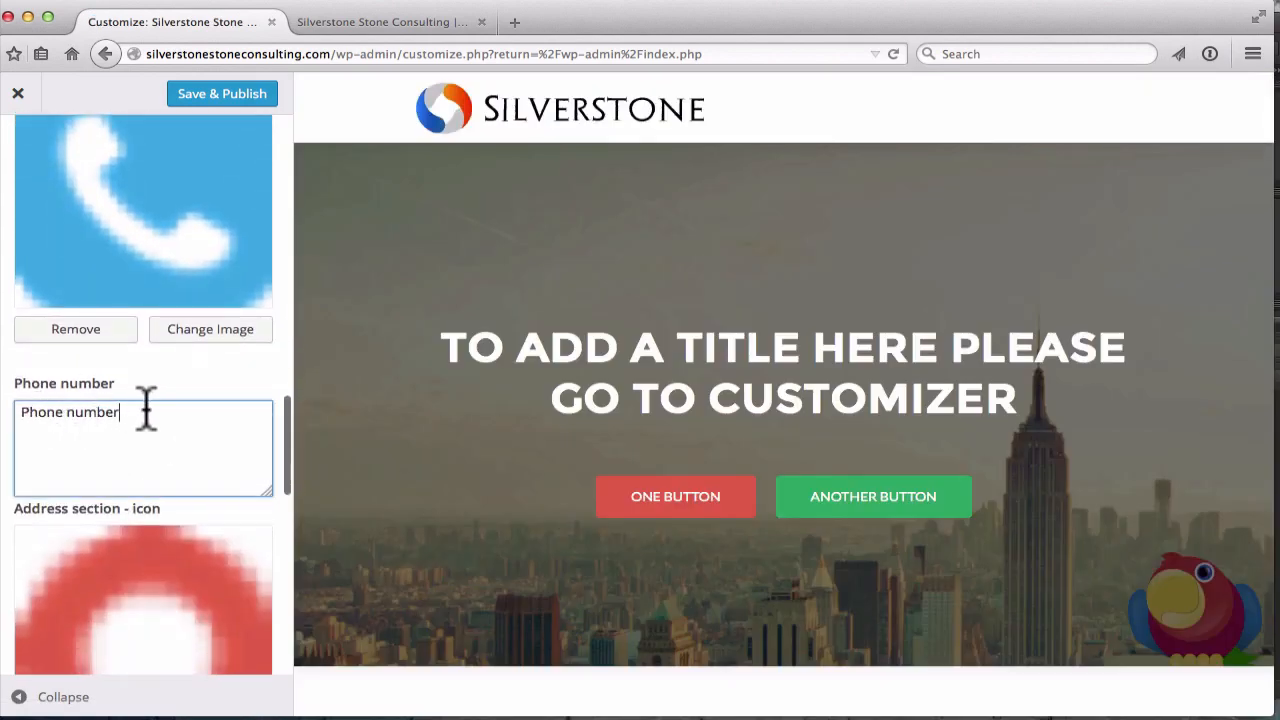
{"action": "triple_click", "coordinate": [136, 410]}
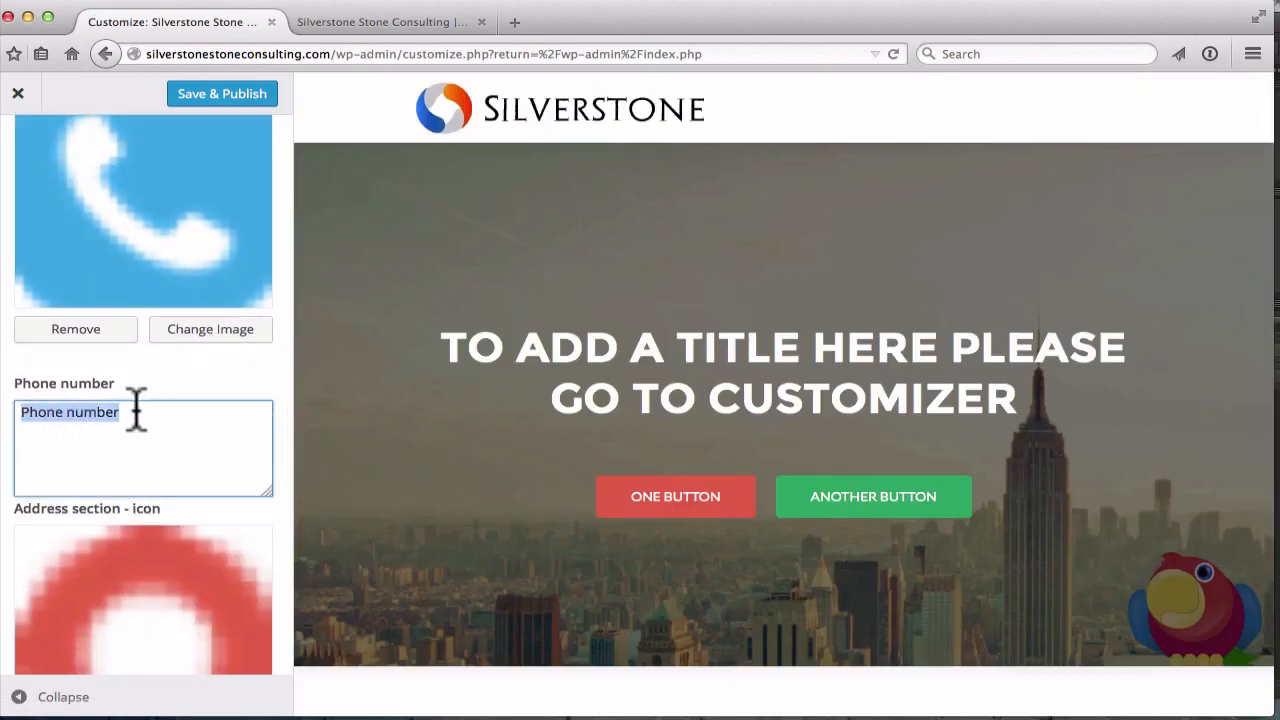
{"action": "type", "text": "555"}
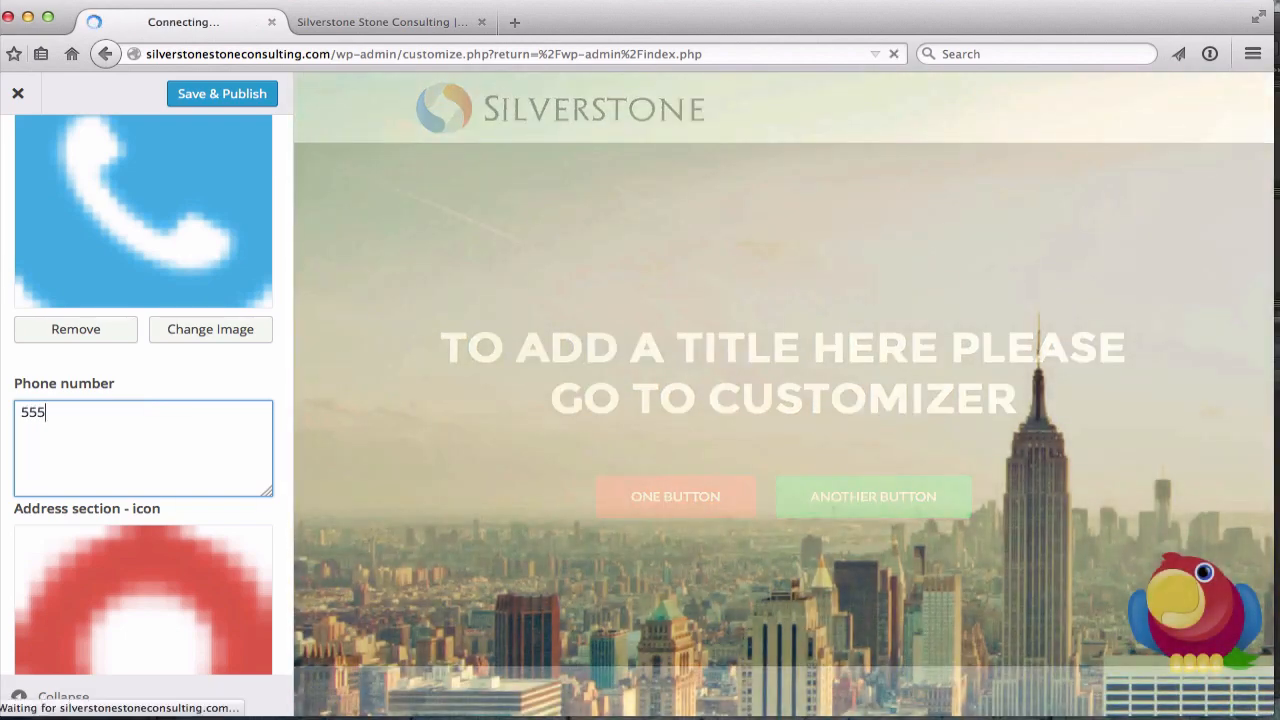
{"action": "type", "text": "-32"}
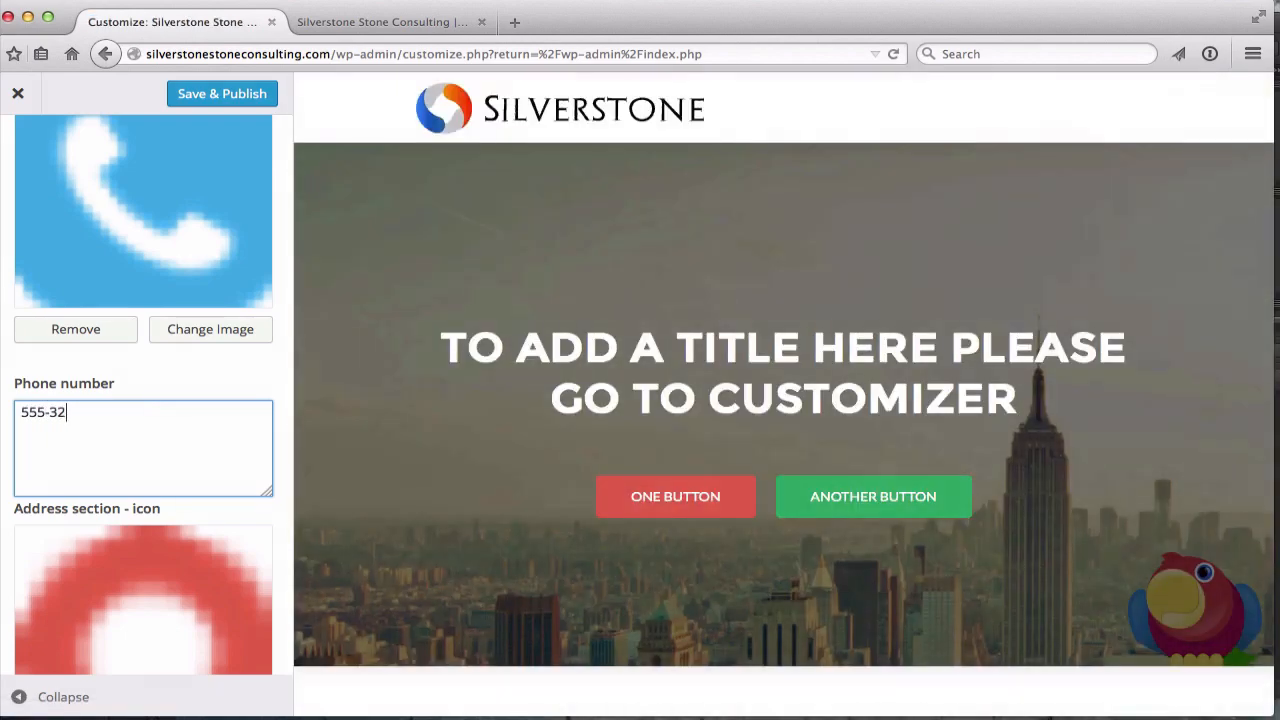
{"action": "key", "text": "BackSpace"}
{"action": "type", "text": "555-5555"}
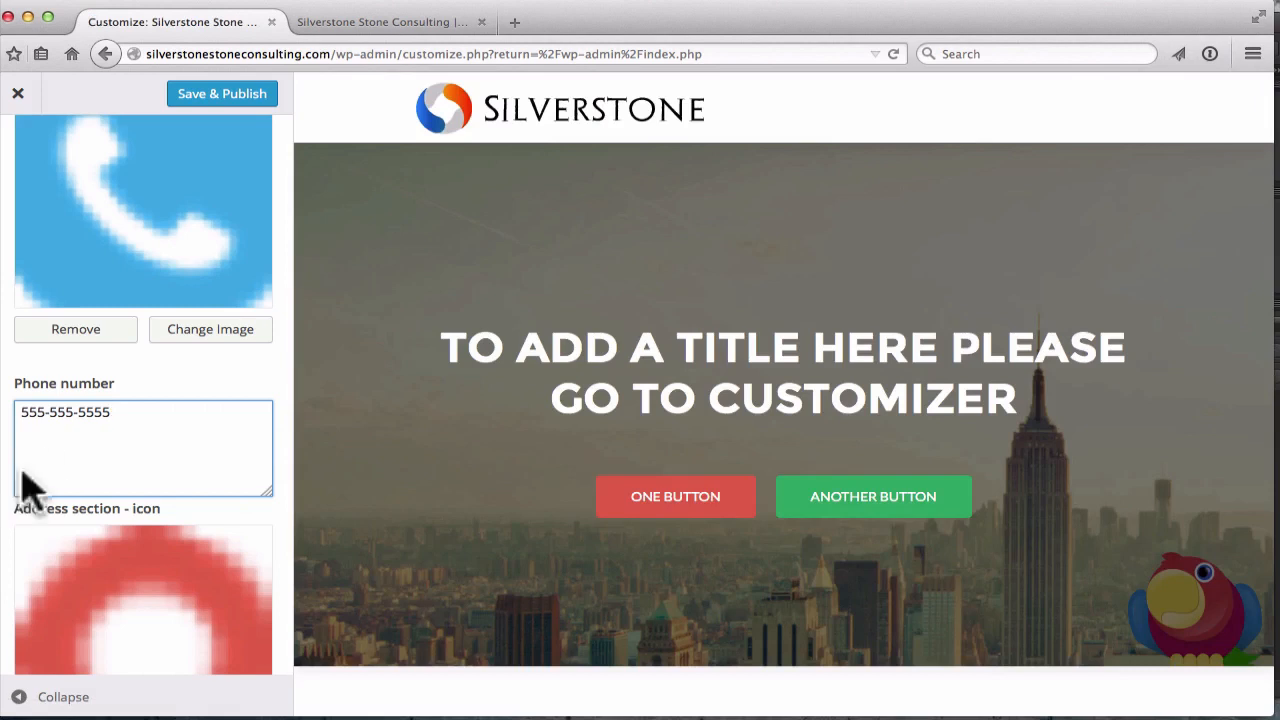
Paste the company's new street address over the existing Address text
{"action": "scroll", "coordinate": [138, 420], "scroll_direction": "down", "scroll_amount": 5}
{"action": "scroll", "coordinate": [140, 415], "scroll_direction": "down", "scroll_amount": 5}
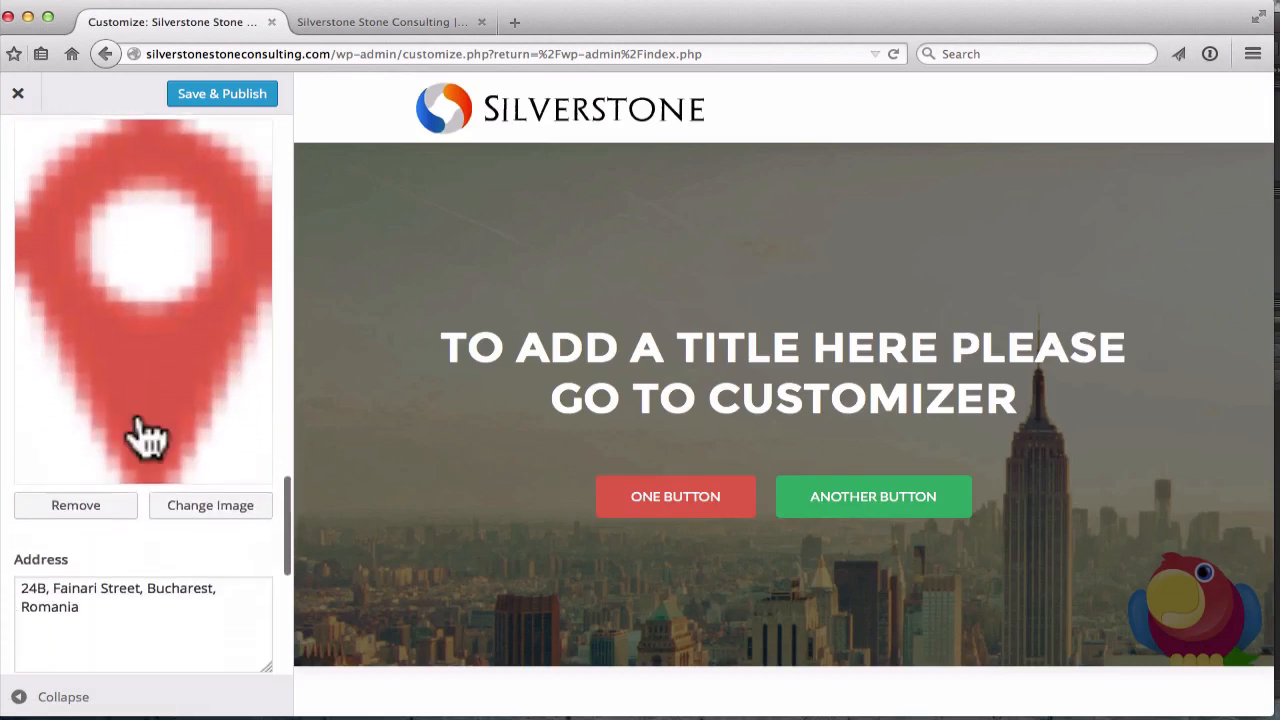
{"action": "scroll", "coordinate": [120, 408], "scroll_direction": "down", "scroll_amount": 1}
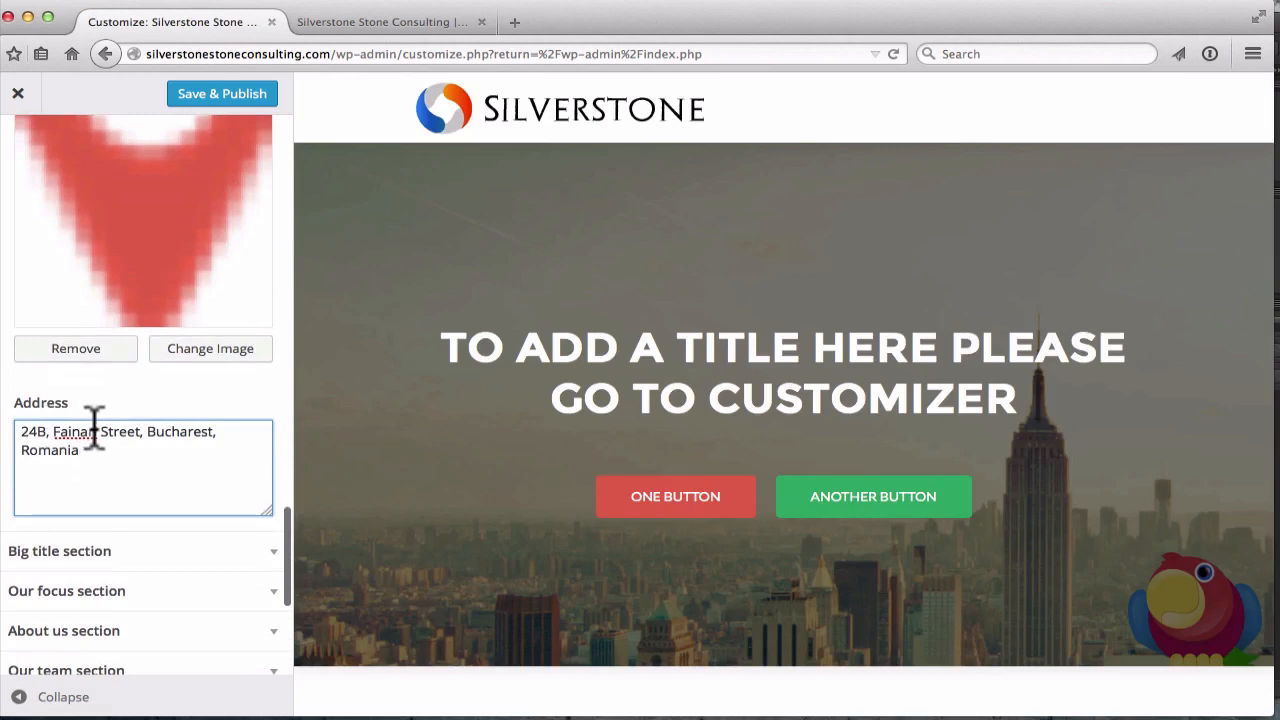
{"action": "triple_click", "coordinate": [90, 450]}
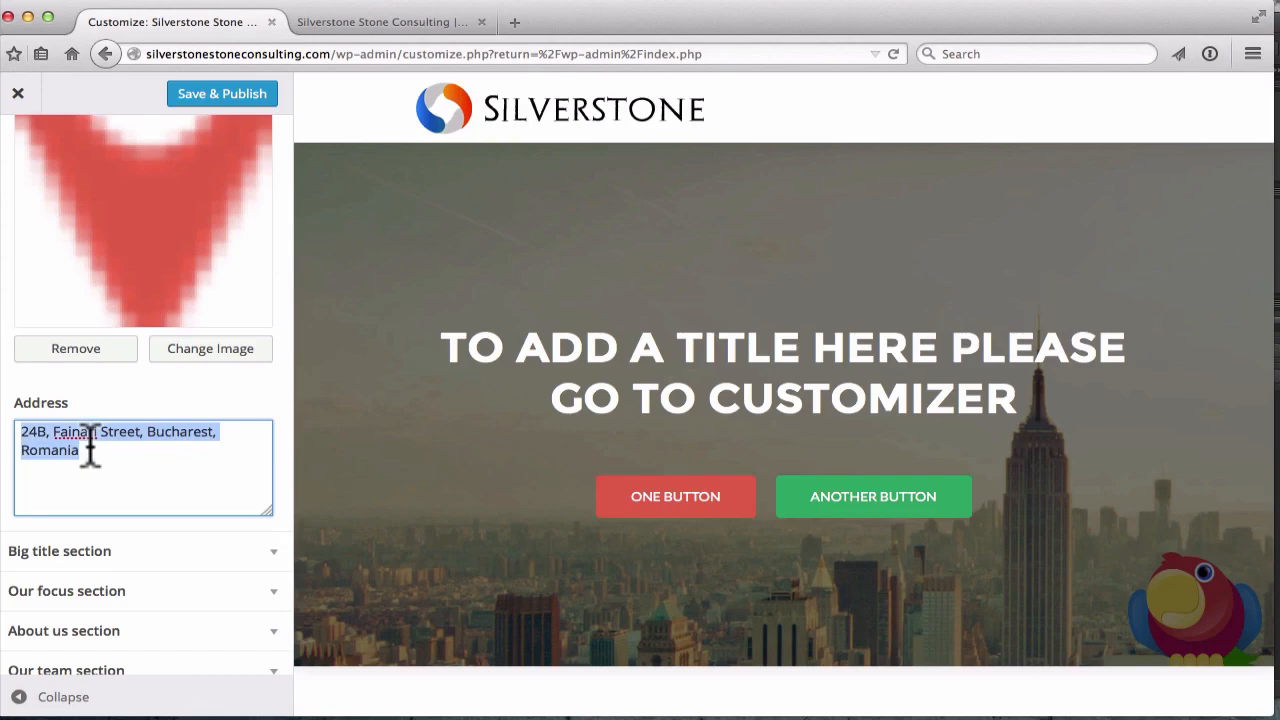
Expand the Big title section to show its title and button settings
{"action": "scroll", "coordinate": [100, 451], "scroll_direction": "down", "scroll_amount": 1}
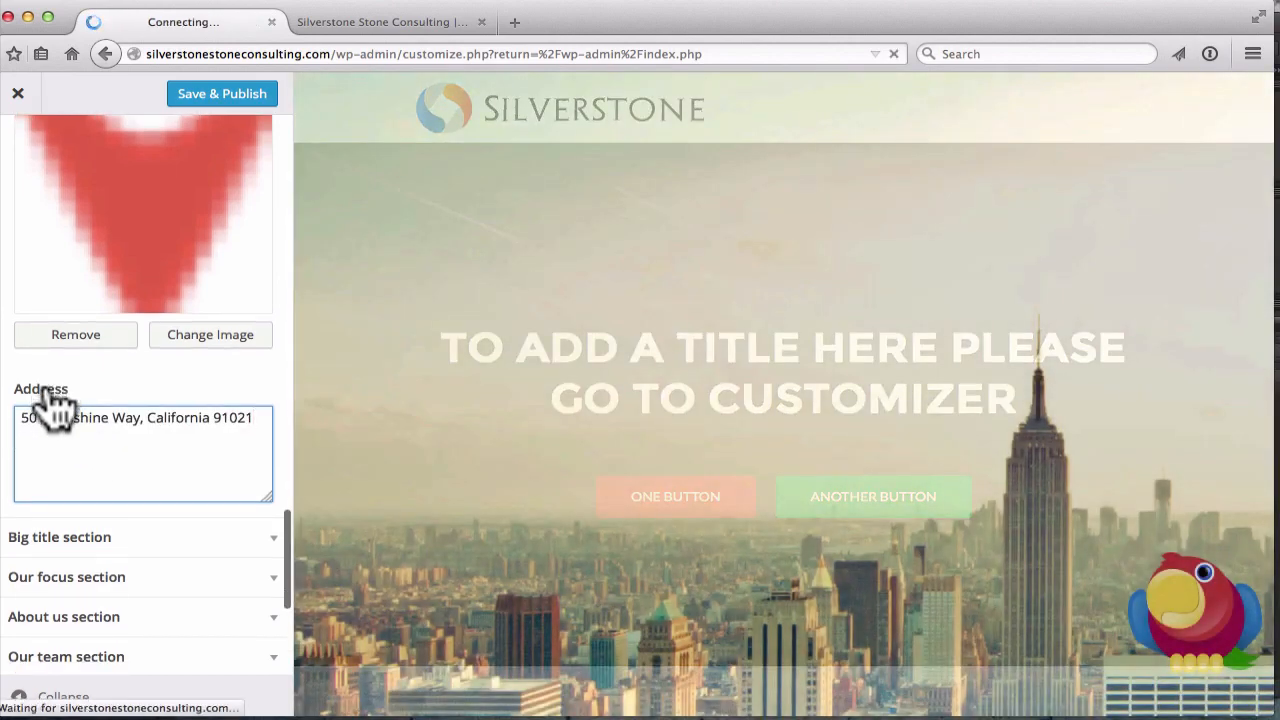
{"action": "scroll", "coordinate": [63, 470], "scroll_direction": "down", "scroll_amount": 3}
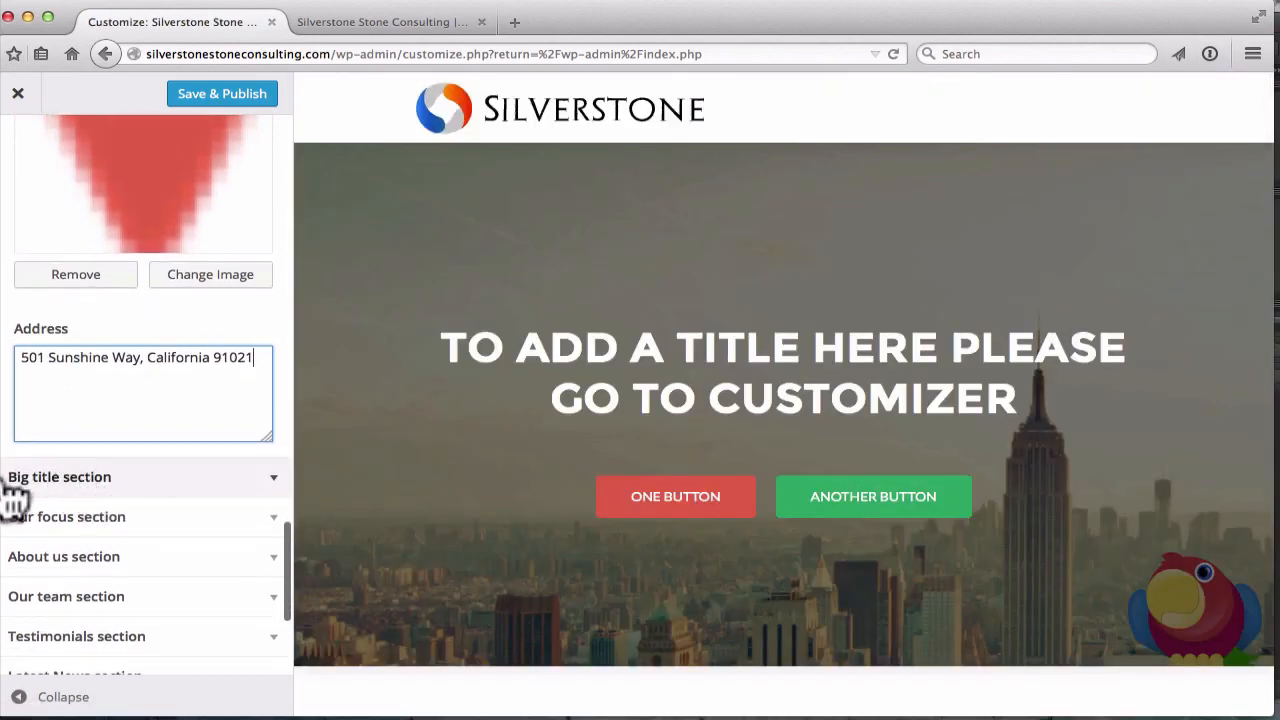
{"action": "left_click", "coordinate": [276, 493]}
Replace the placeholder hero title with 'We are the Leaders in Digital Marketing'
{"action": "scroll", "coordinate": [177, 303], "scroll_direction": "up", "scroll_amount": 4}
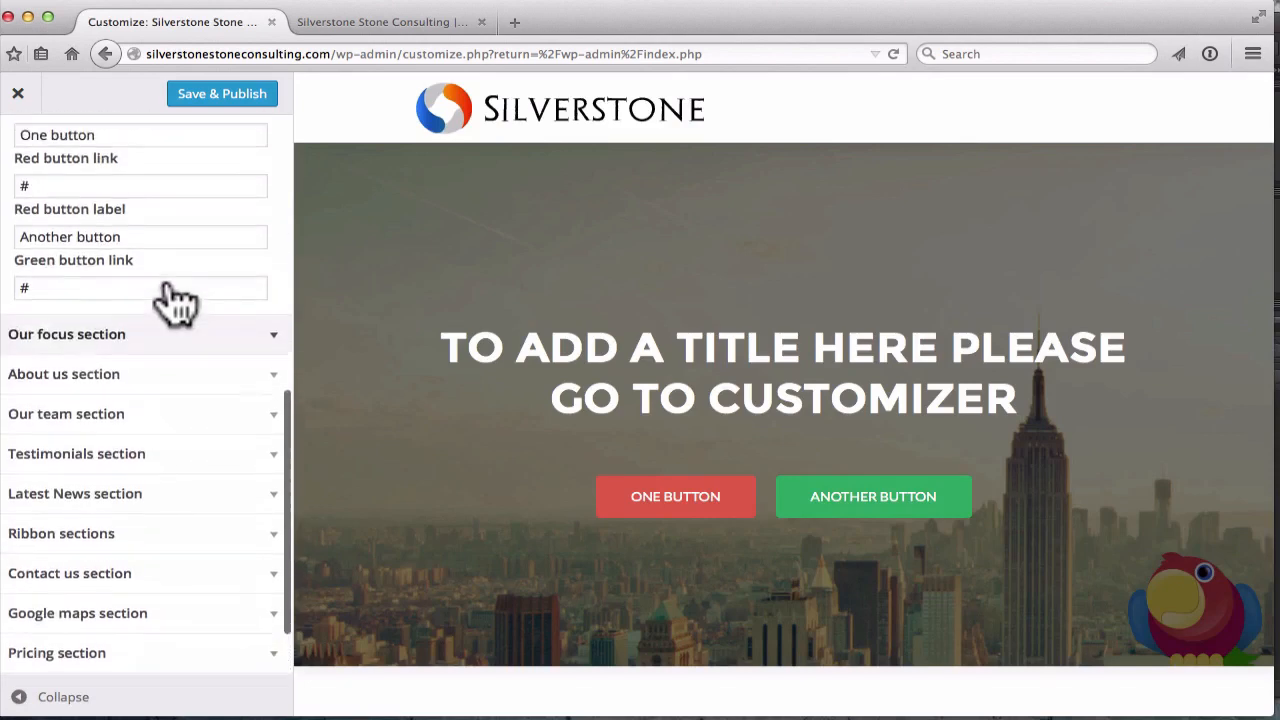
{"action": "scroll", "coordinate": [170, 300], "scroll_direction": "up", "scroll_amount": 10}
{"action": "scroll", "coordinate": [171, 295], "scroll_direction": "down", "scroll_amount": 3}
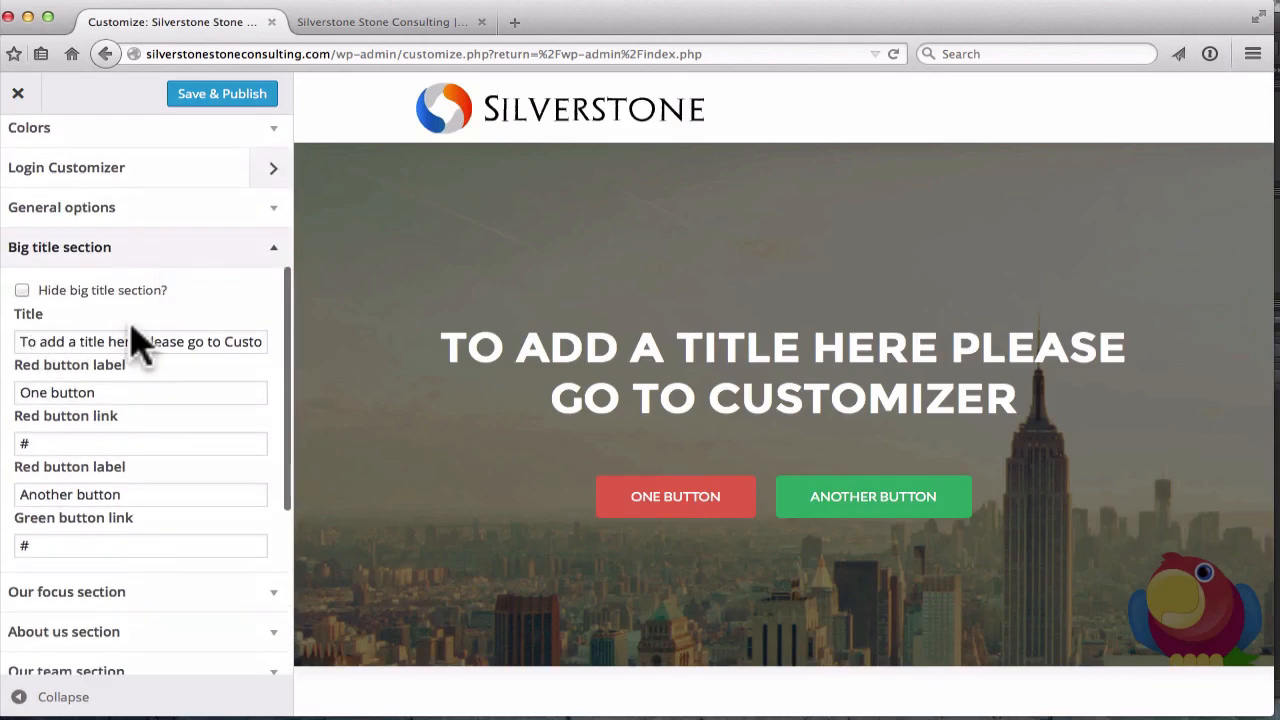
{"action": "scroll", "coordinate": [137, 337], "scroll_direction": "down", "scroll_amount": 1}
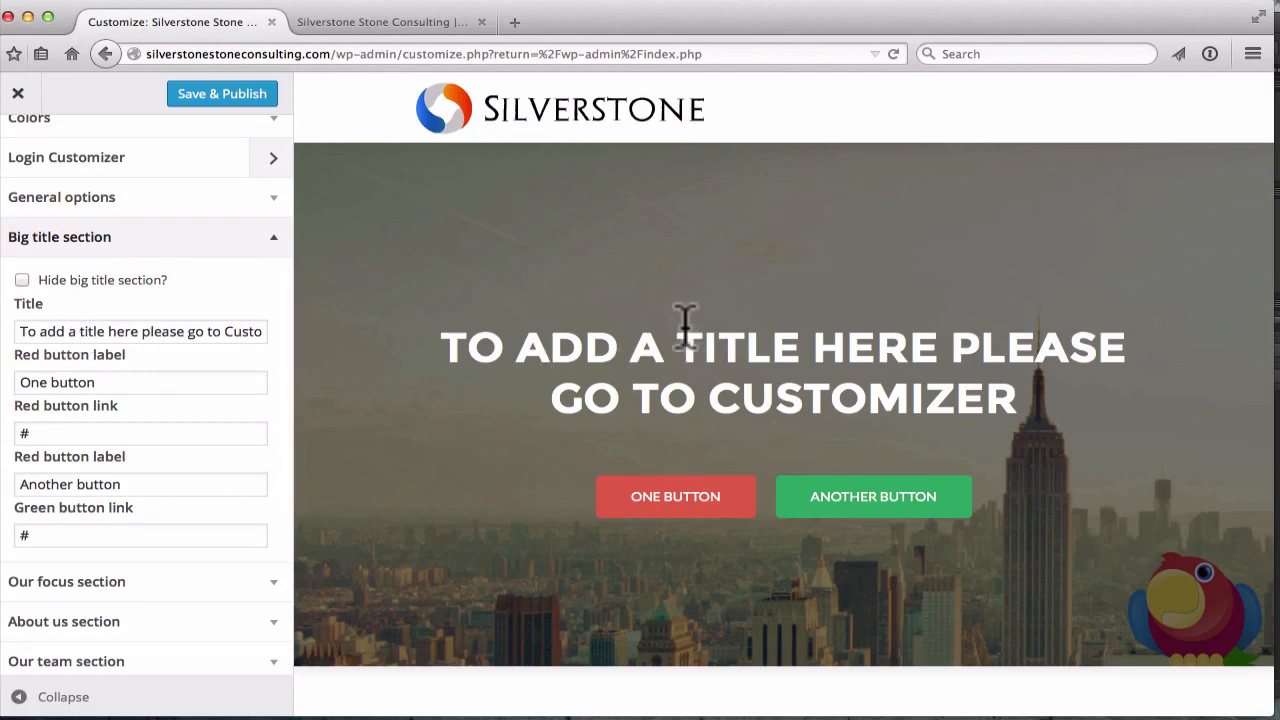
{"action": "double_click", "coordinate": [125, 332]}
{"action": "triple_click", "coordinate": [126, 332]}
{"action": "key", "text": "BackSpace"}
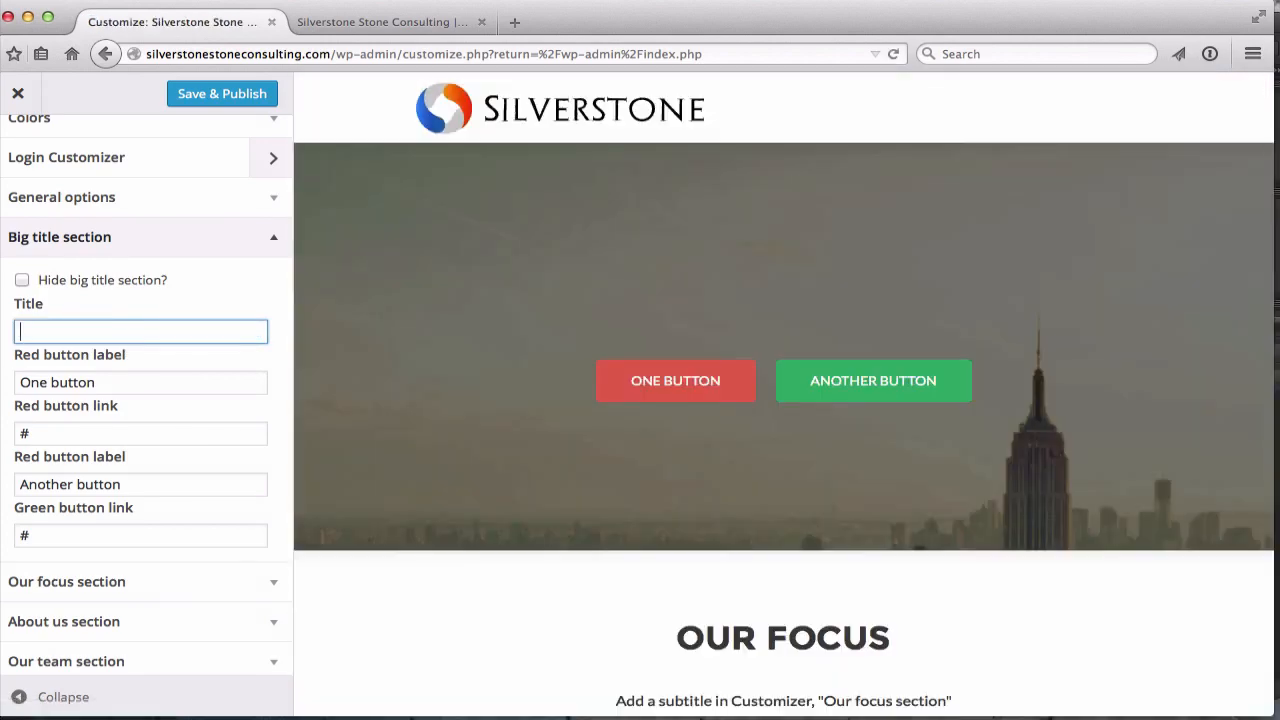
{"action": "scroll", "coordinate": [194, 234], "scroll_direction": "down", "scroll_amount": 1}
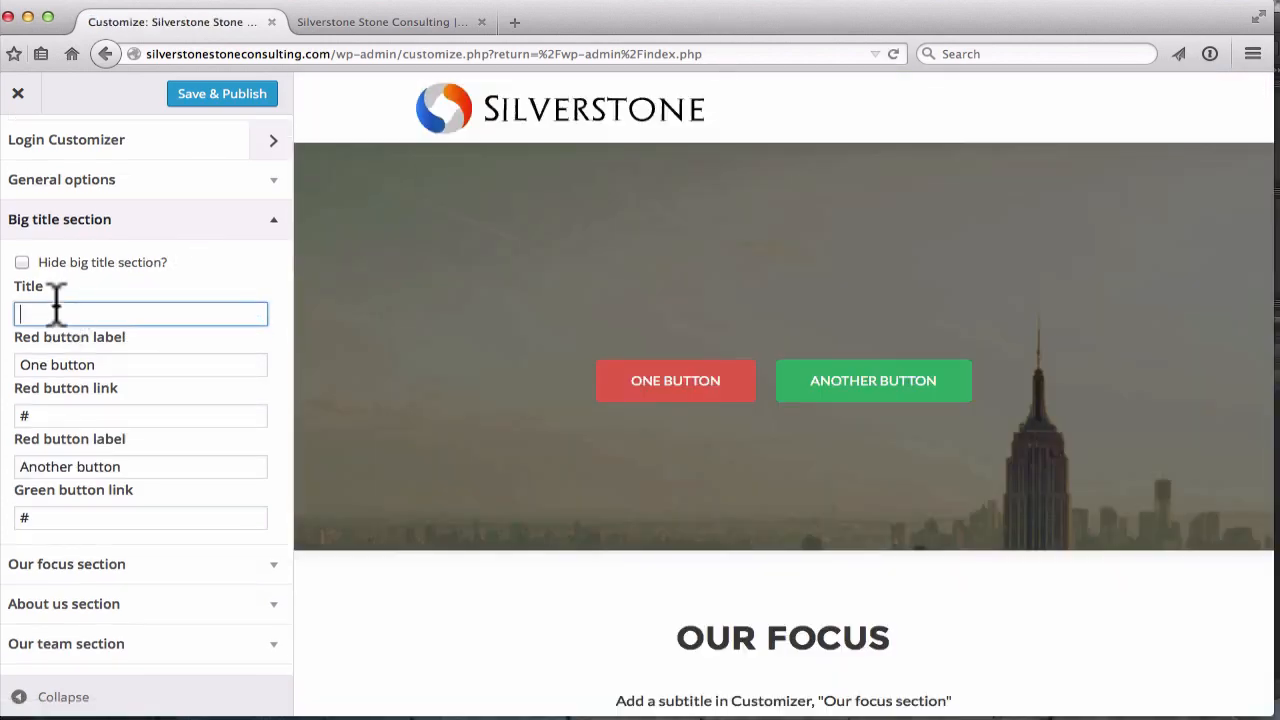
{"action": "type", "text": "We are the Leaders in Digital Marketing"}
Check the start and end of the pasted title, then scroll down the settings
{"action": "left_click", "coordinate": [28, 313]}
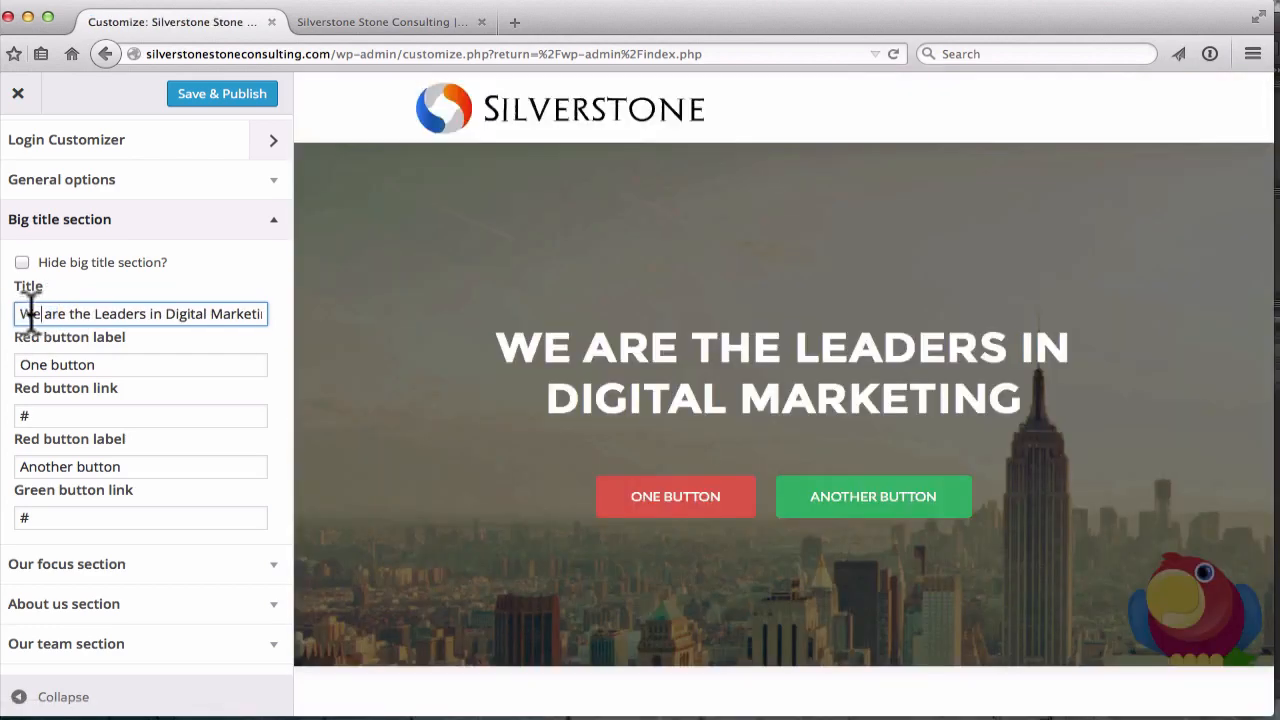
{"action": "left_click_drag", "start_coordinate": [211, 314], "coordinate": [277, 313]}
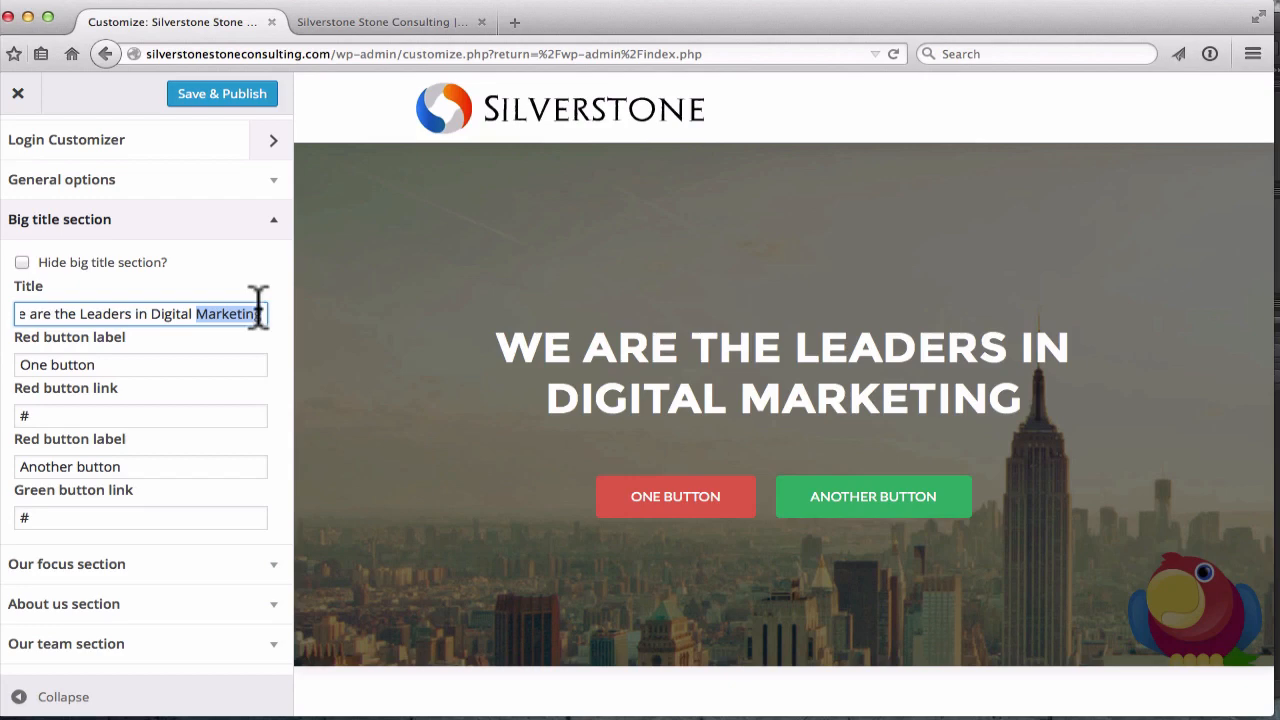
{"action": "left_click", "coordinate": [242, 310]}
{"action": "scroll", "coordinate": [163, 364], "scroll_direction": "down", "scroll_amount": 1}
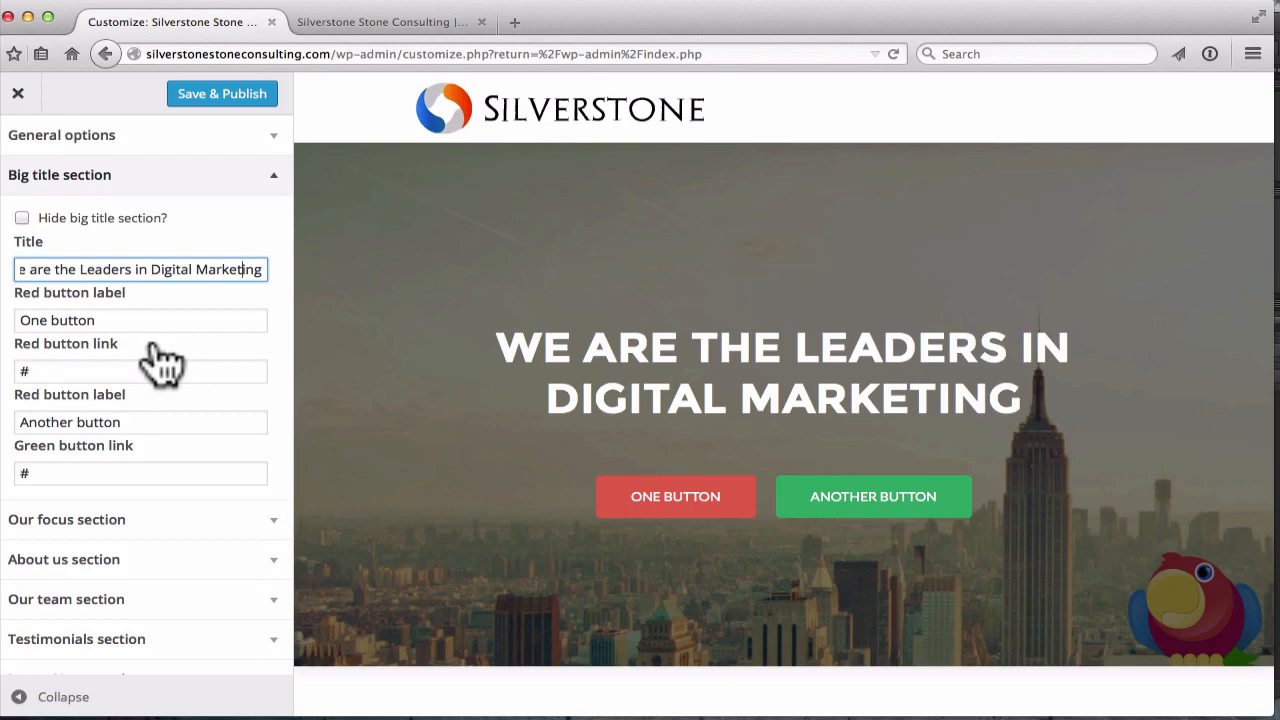
{"action": "scroll", "coordinate": [160, 364], "scroll_direction": "down", "scroll_amount": 1}
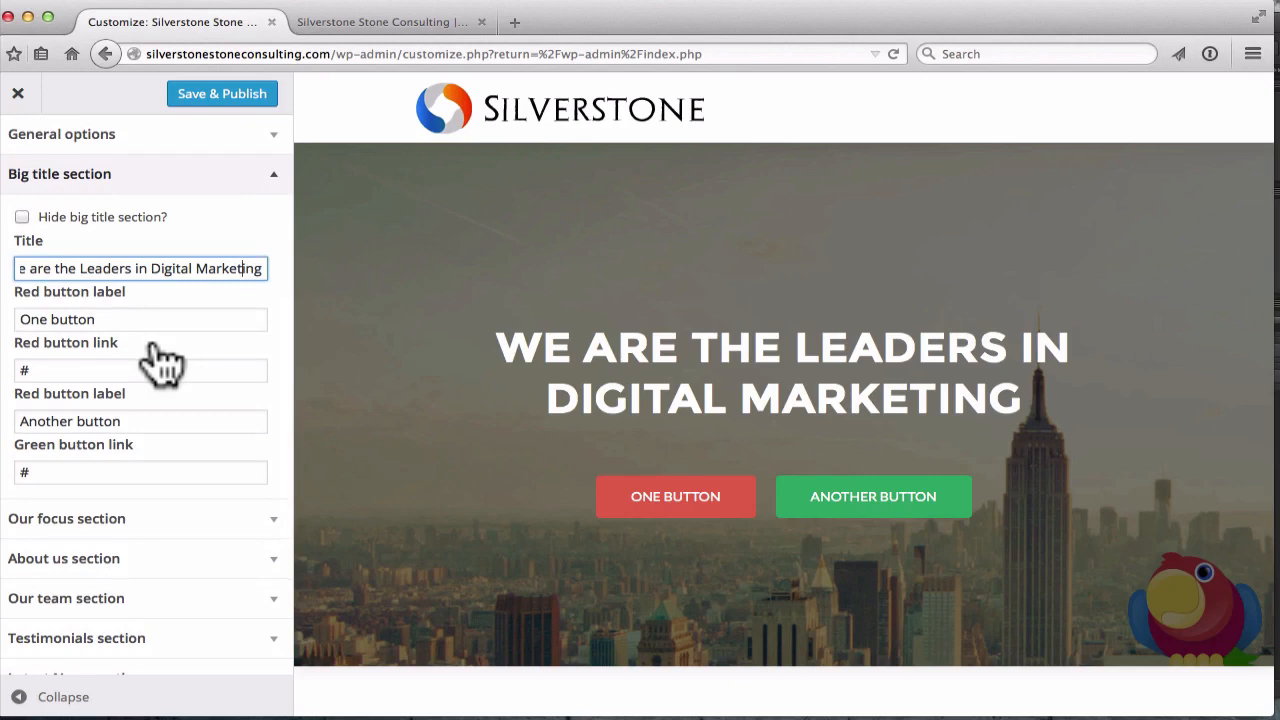
{"action": "scroll", "coordinate": [160, 364], "scroll_direction": "down", "scroll_amount": 3}
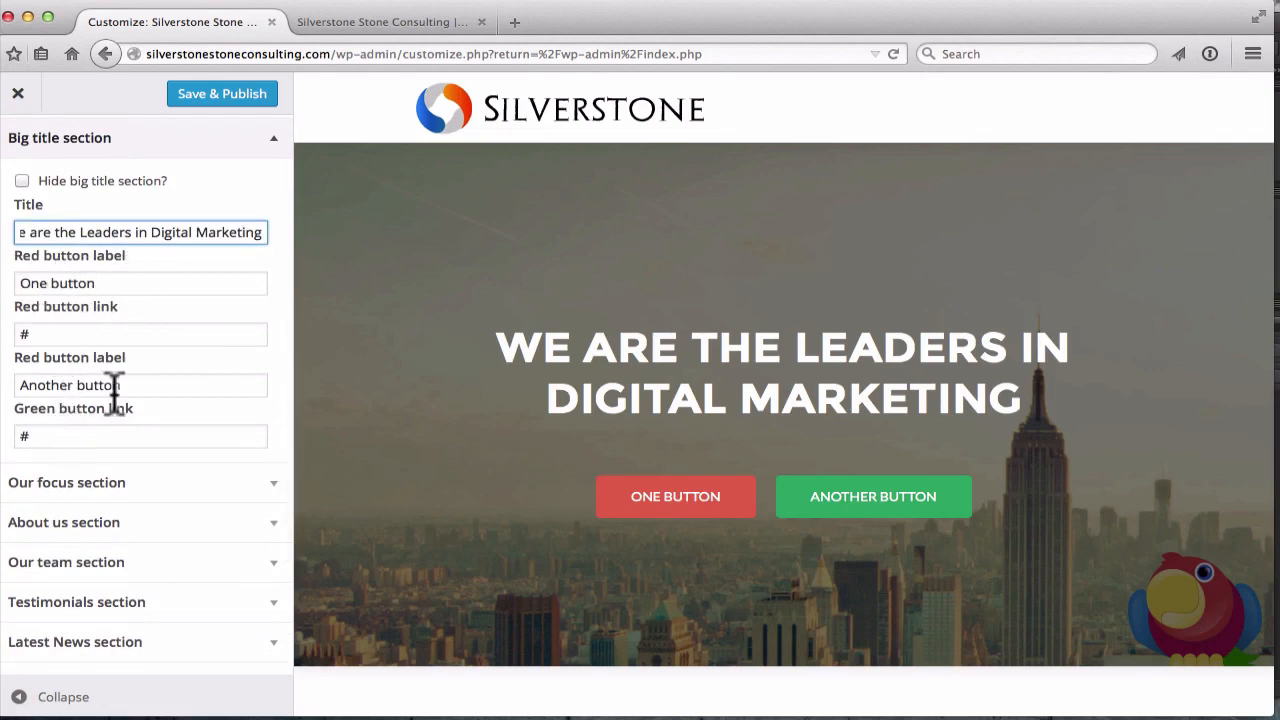
Relabel the red button 'About Us' and link it to silverstonestoneconsulting.com/aboutus
{"action": "double_click", "coordinate": [122, 287]}
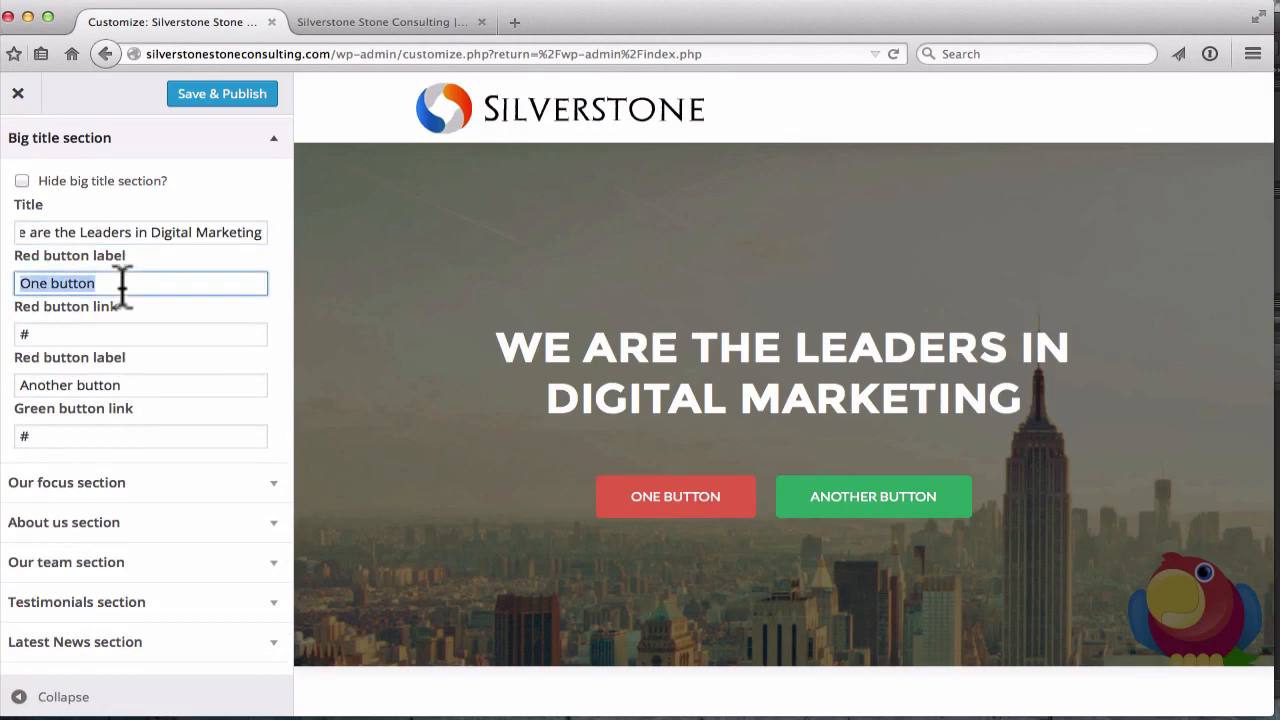
{"action": "type", "text": "About Us"}
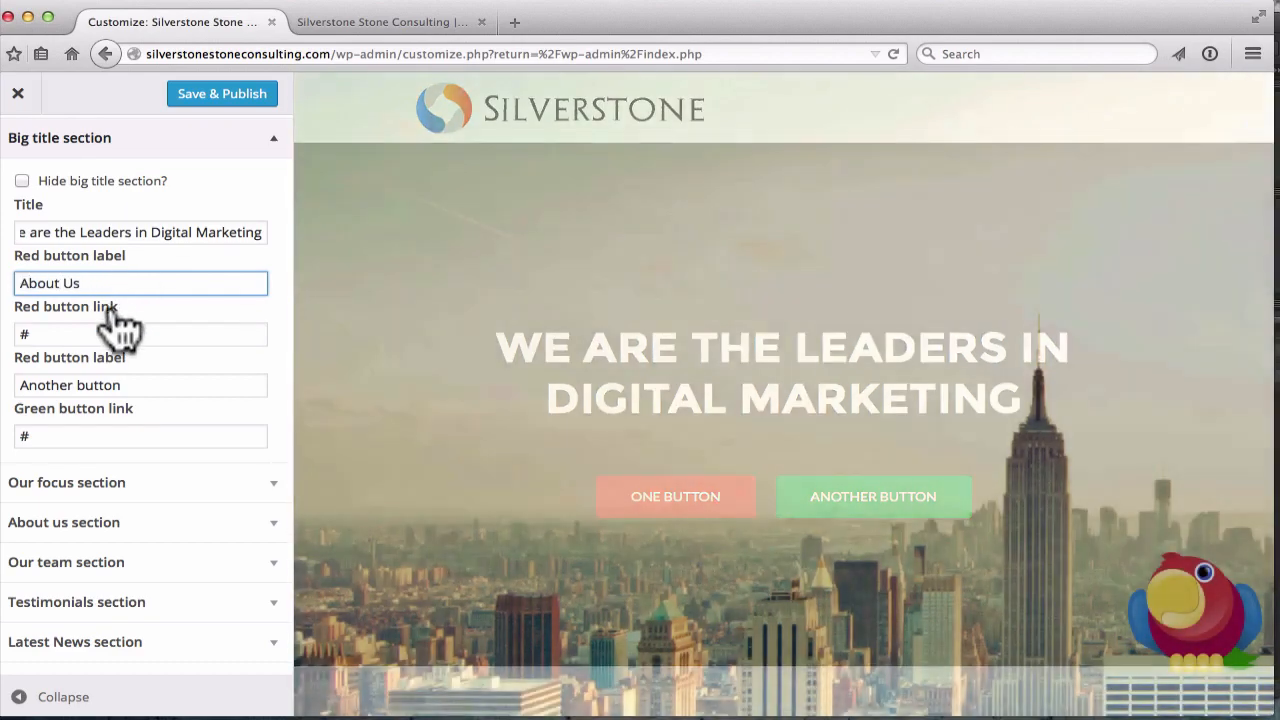
{"action": "left_click", "coordinate": [115, 334]}
{"action": "key", "text": "BackSpace"}
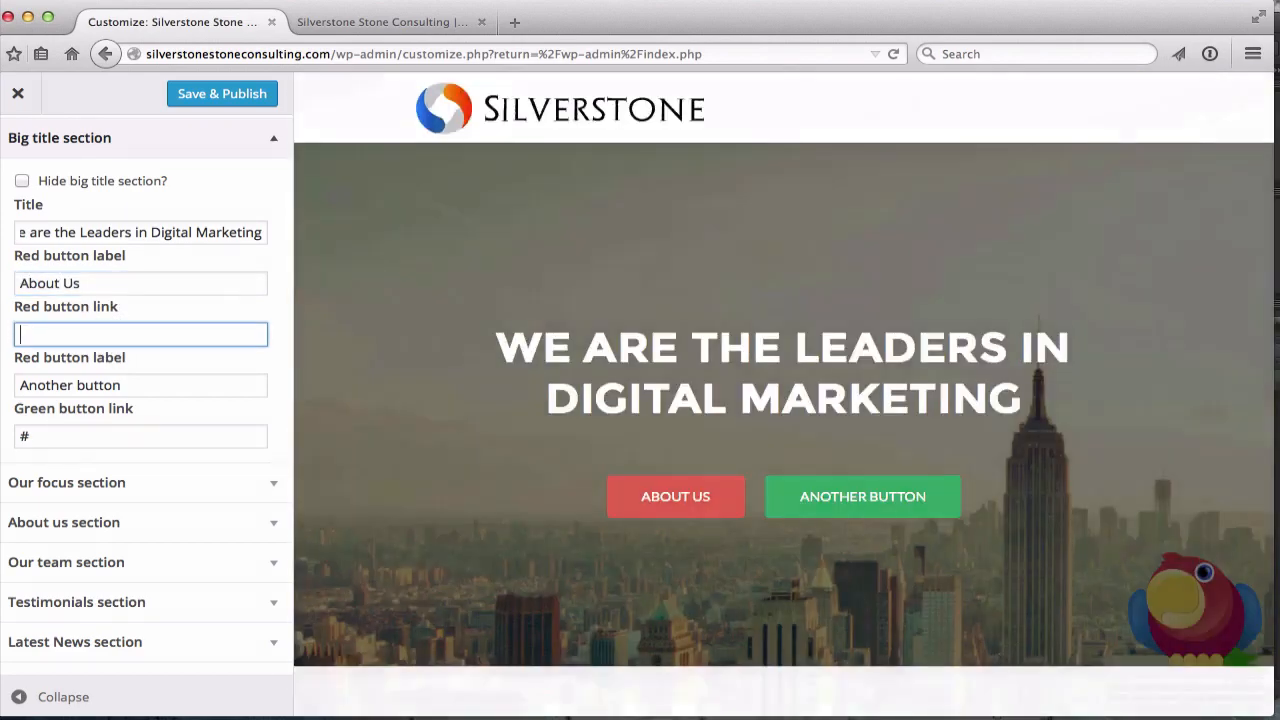
{"action": "type", "text": "s"}
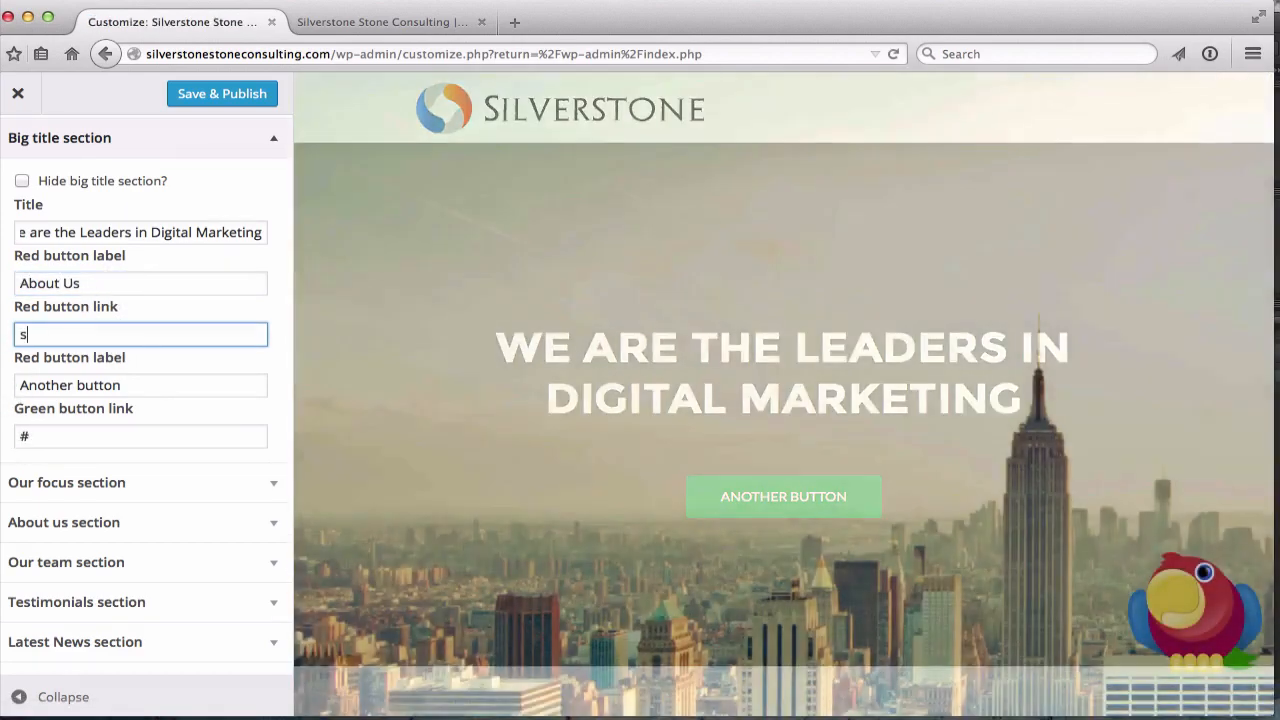
{"action": "type", "text": "ilverstonestone"}
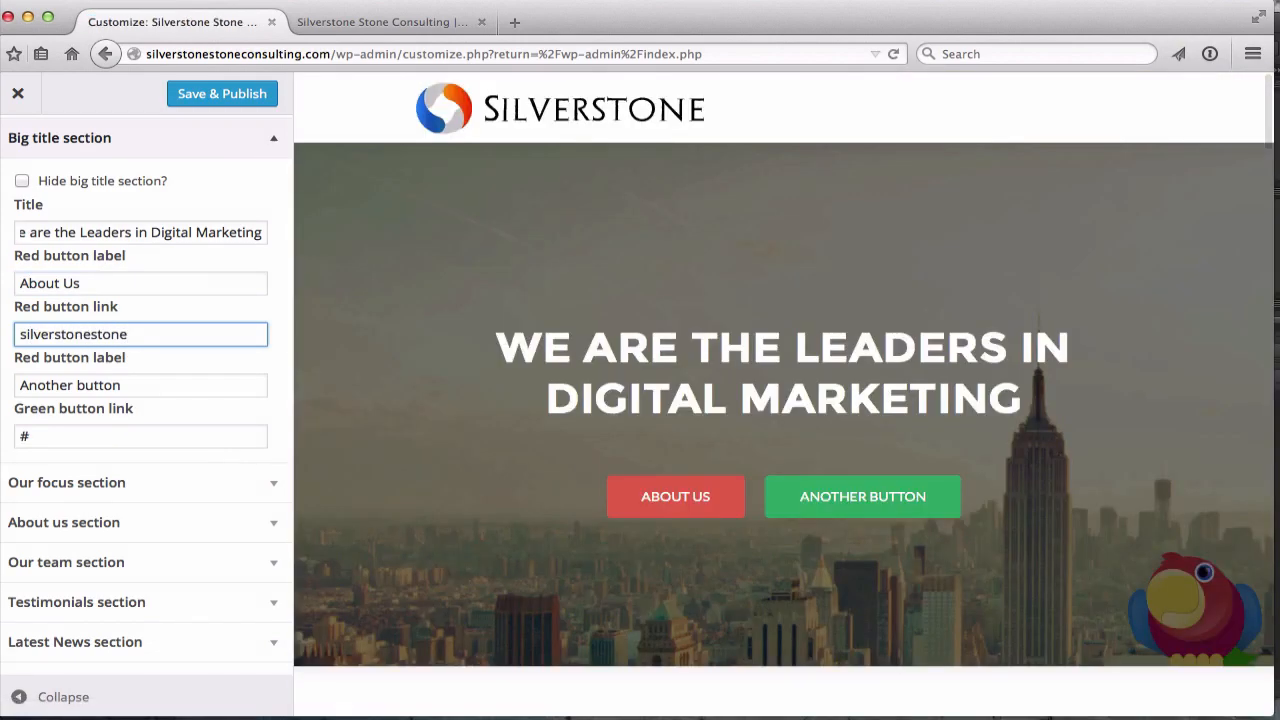
{"action": "type", "text": "consulting.com"}
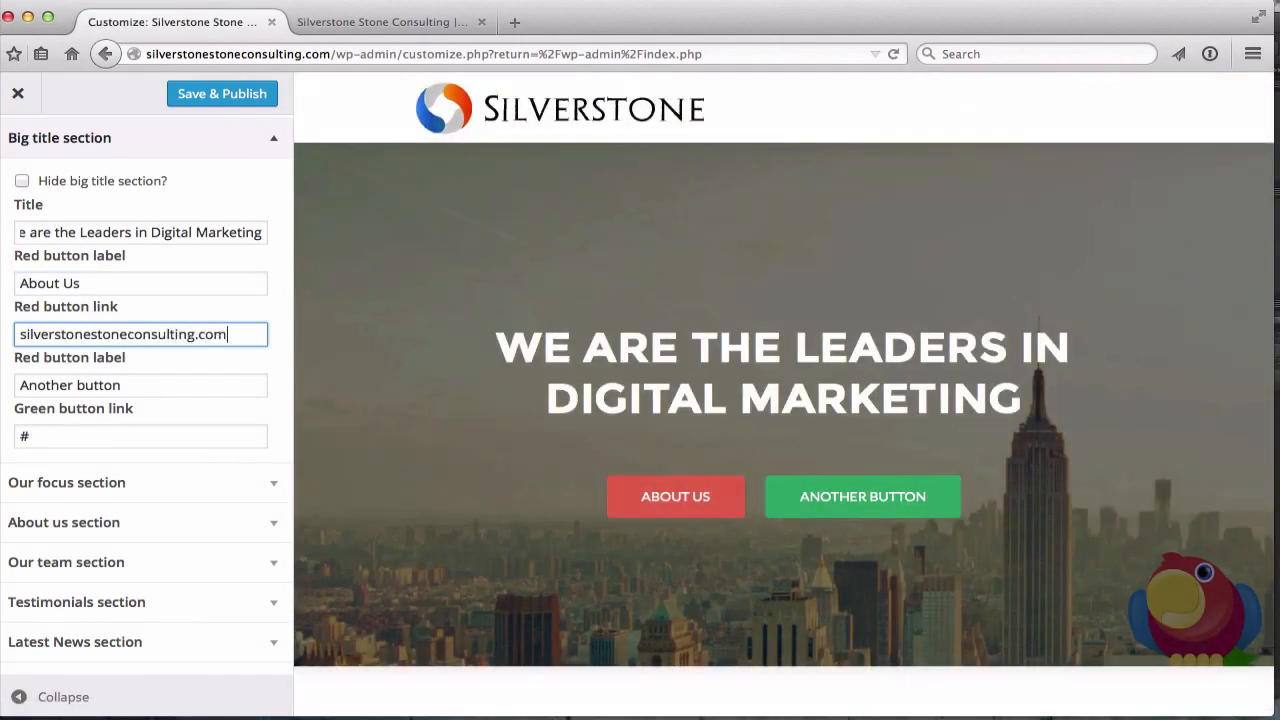
{"action": "type", "text": "/aboutus"}
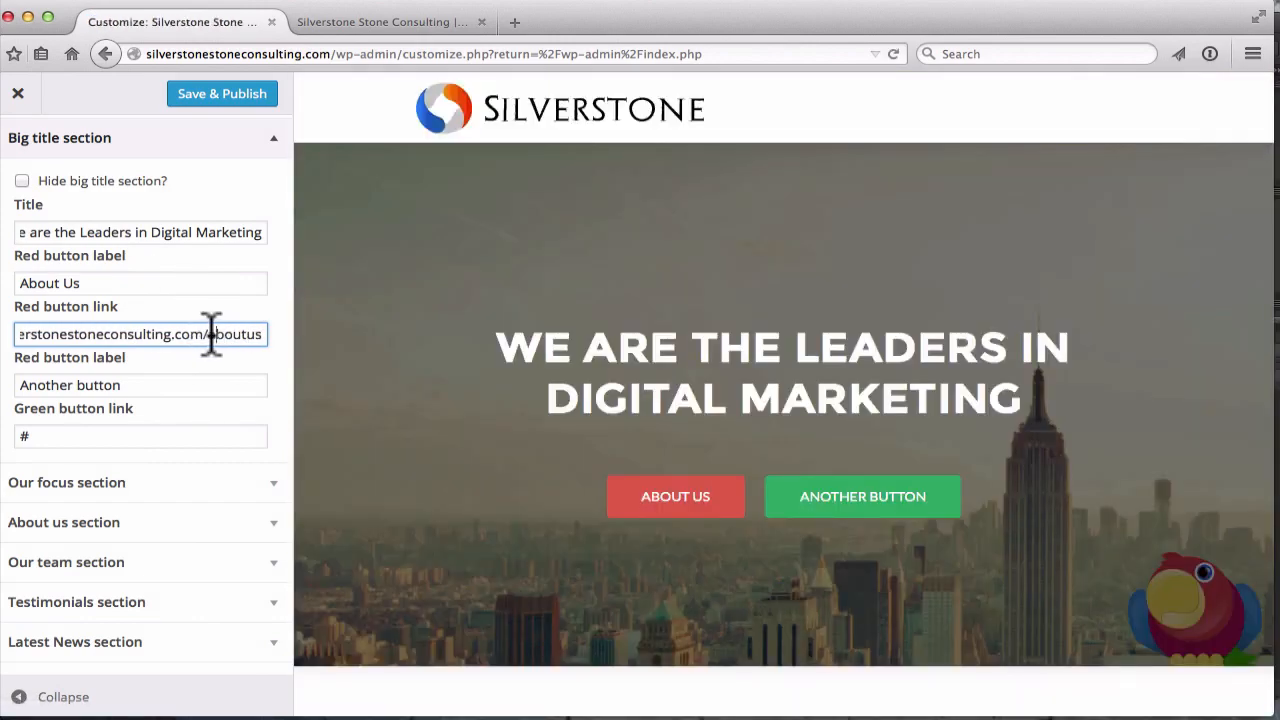
{"action": "left_click", "coordinate": [122, 385]}
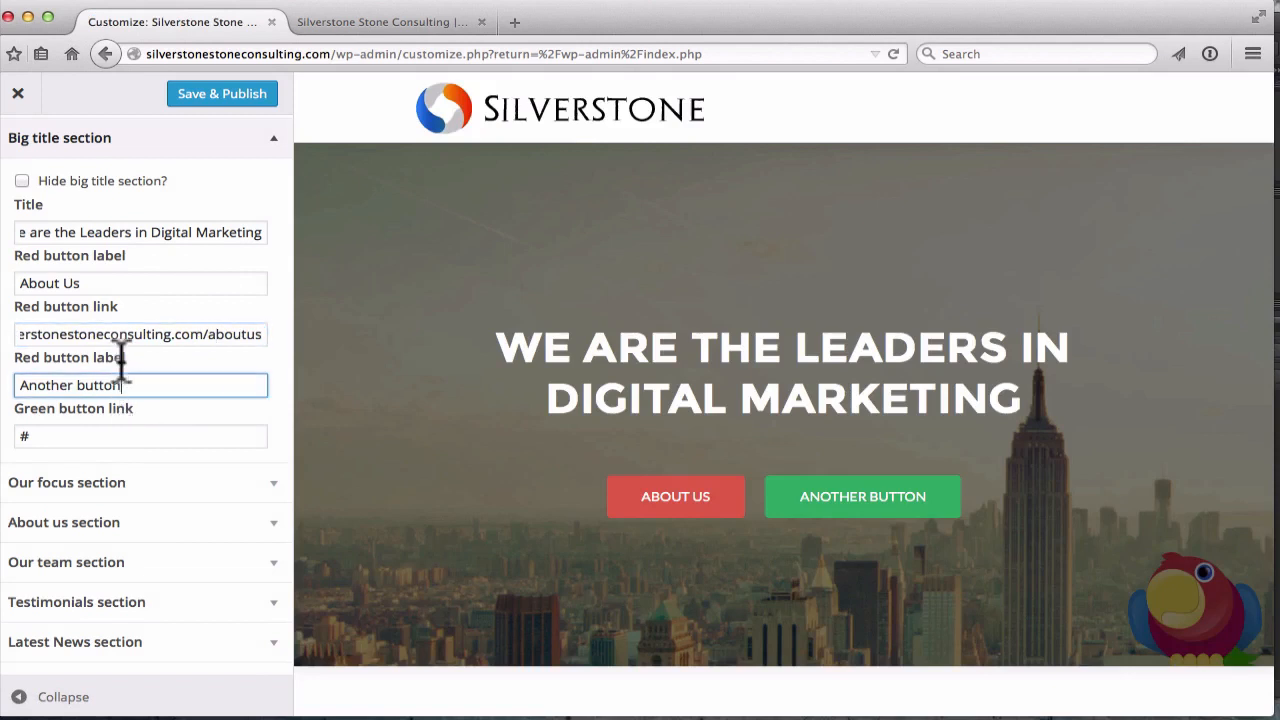
{"action": "scroll", "coordinate": [150, 360], "scroll_direction": "down", "scroll_amount": 1}
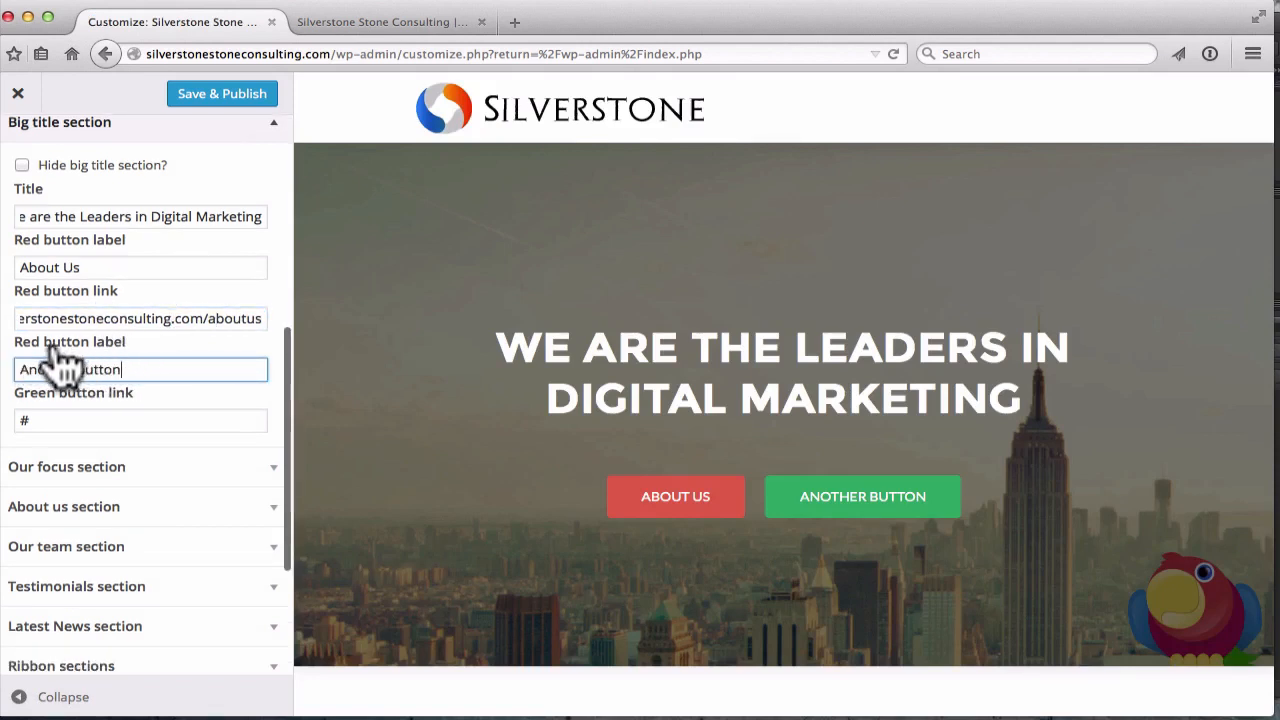
{"action": "triple_click", "coordinate": [142, 369]}
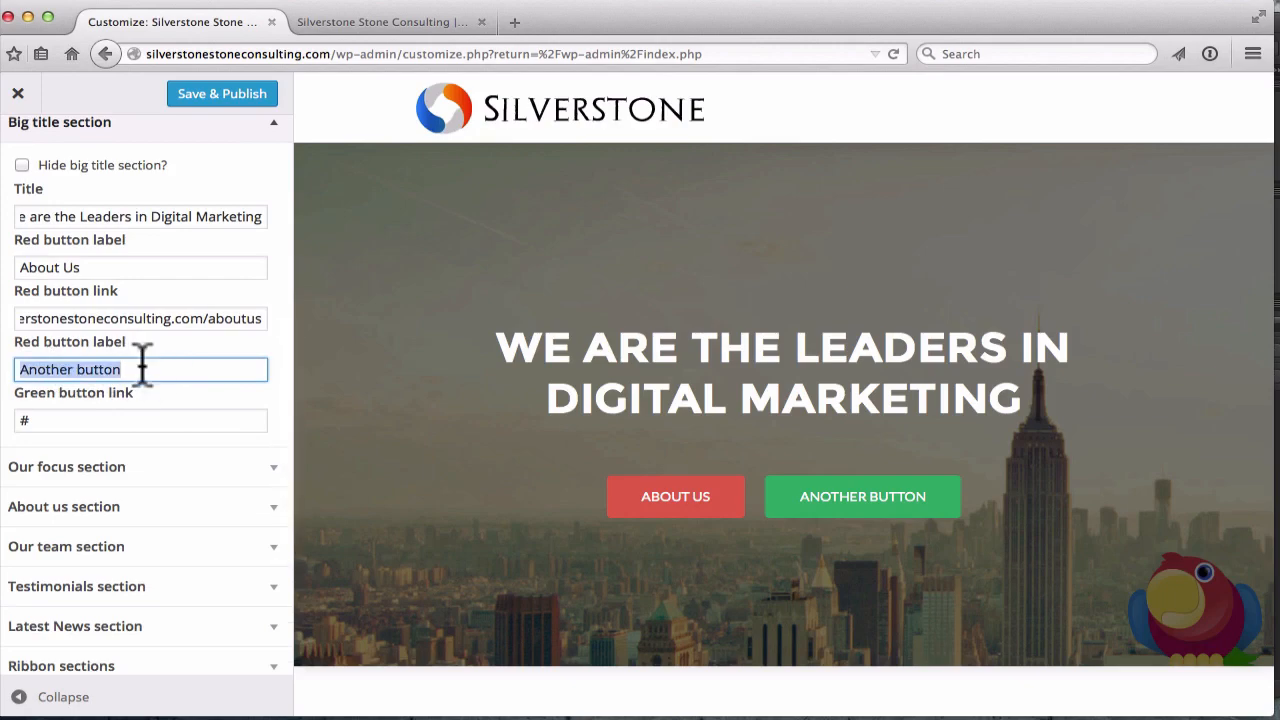
{"action": "key", "text": "BackSpace"}
{"action": "type", "text": "Portfolio"}
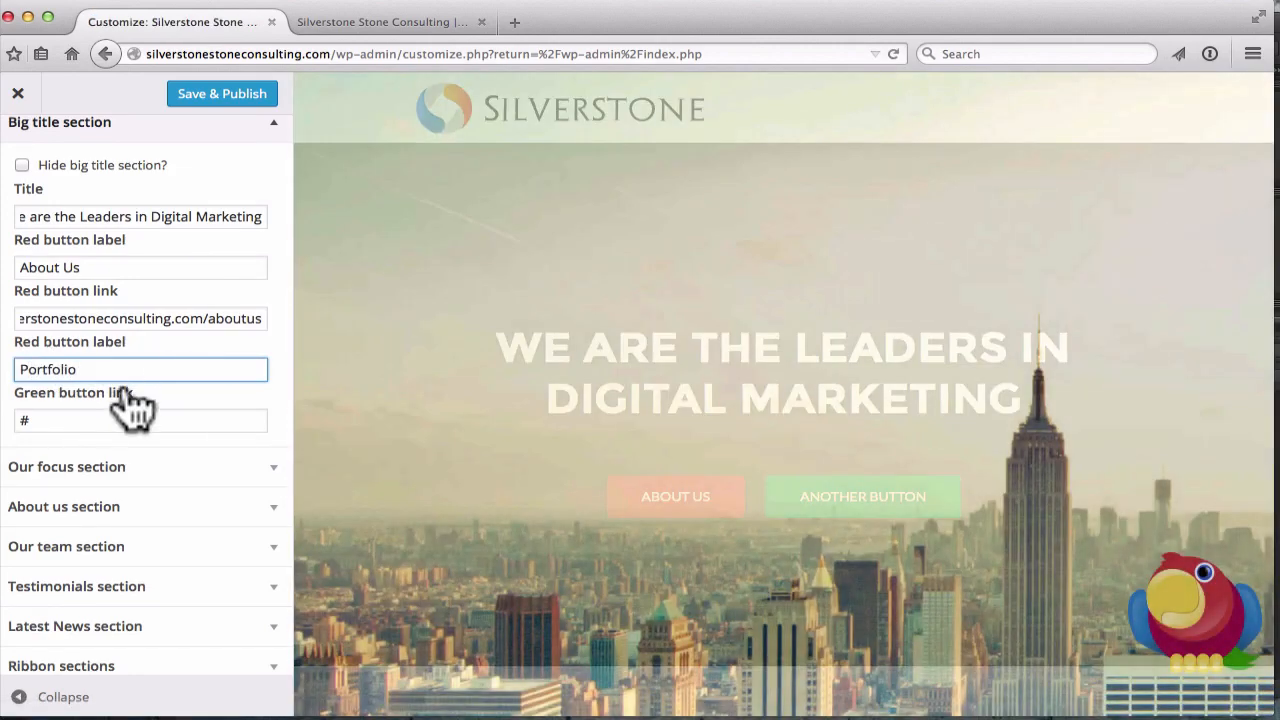
{"action": "left_click", "coordinate": [64, 435]}
{"action": "triple_click", "coordinate": [54, 420]}
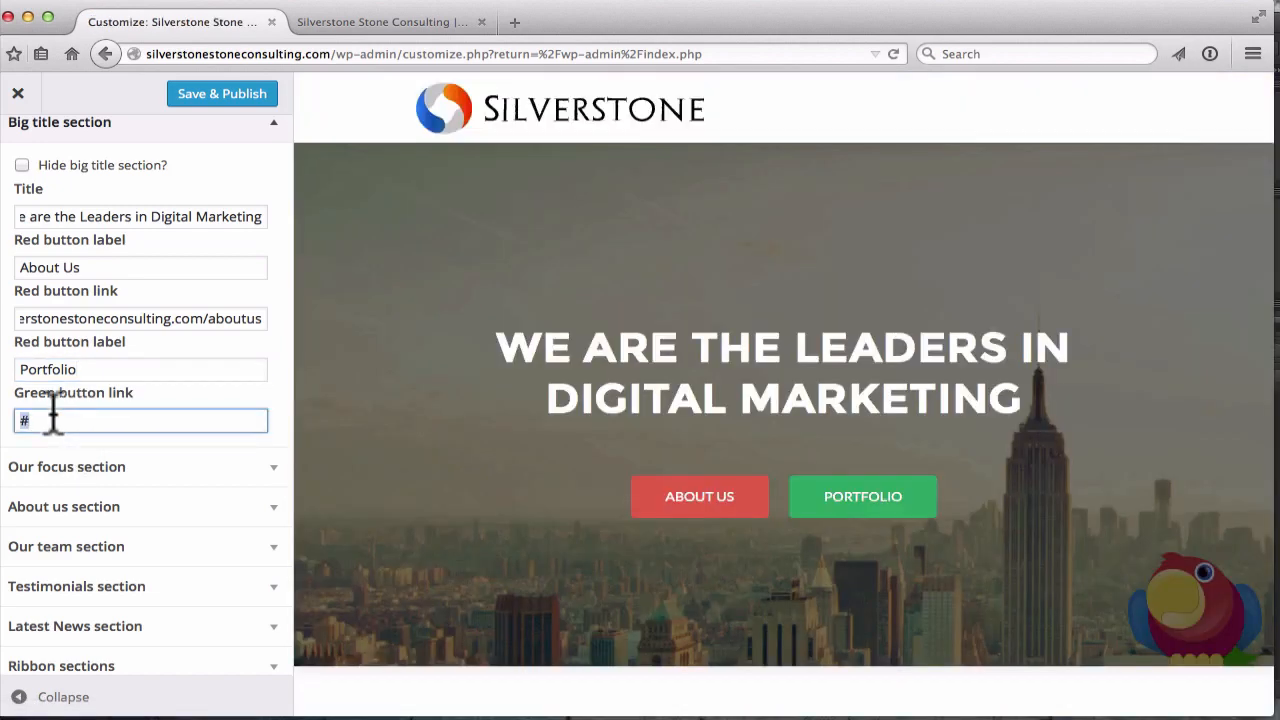
{"action": "type", "text": "http://www.silverstonestoneconsul"}
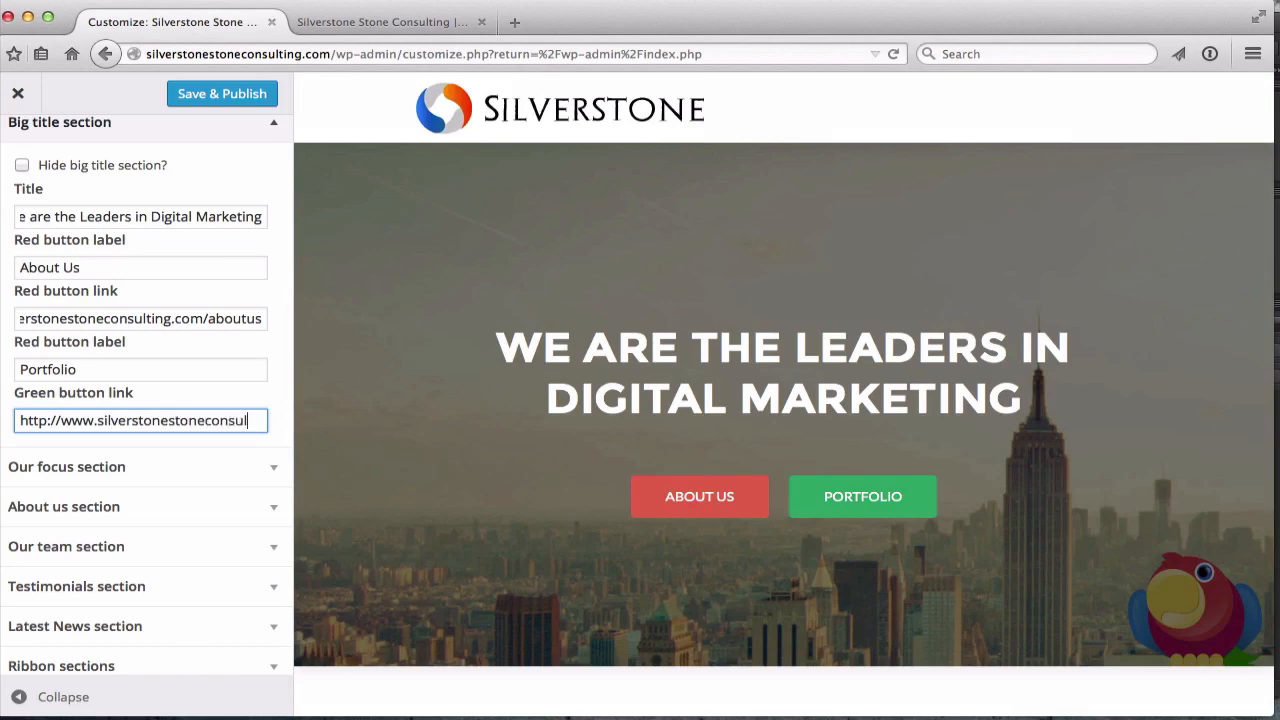
{"action": "type", "text": "ting.com/portfoli"}
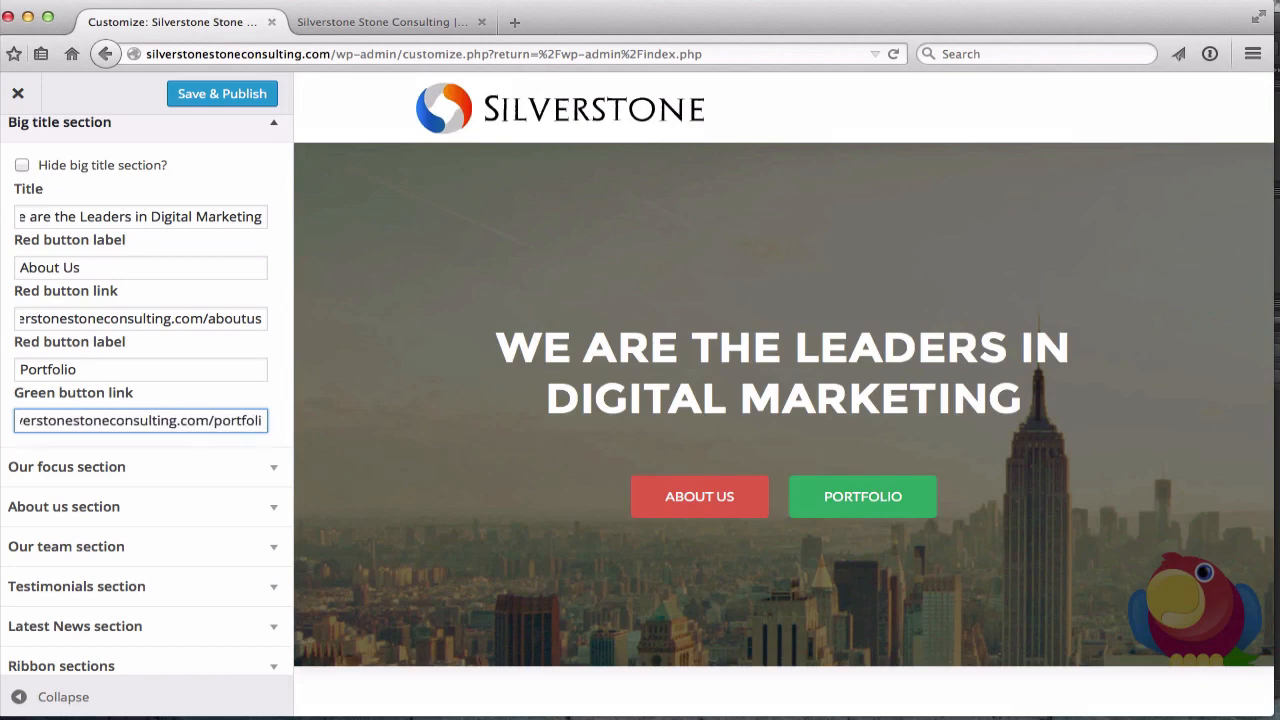
{"action": "type", "text": "o"}
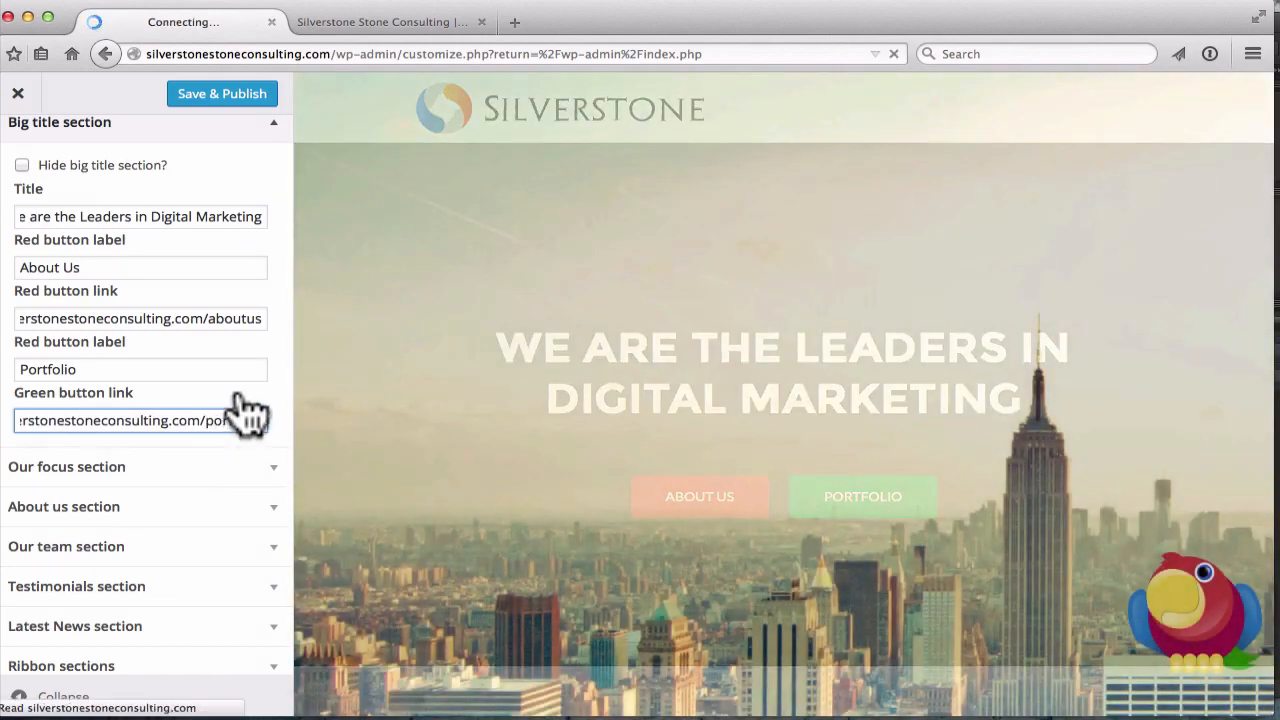
{"action": "scroll", "coordinate": [242, 414], "scroll_direction": "down", "scroll_amount": 2}
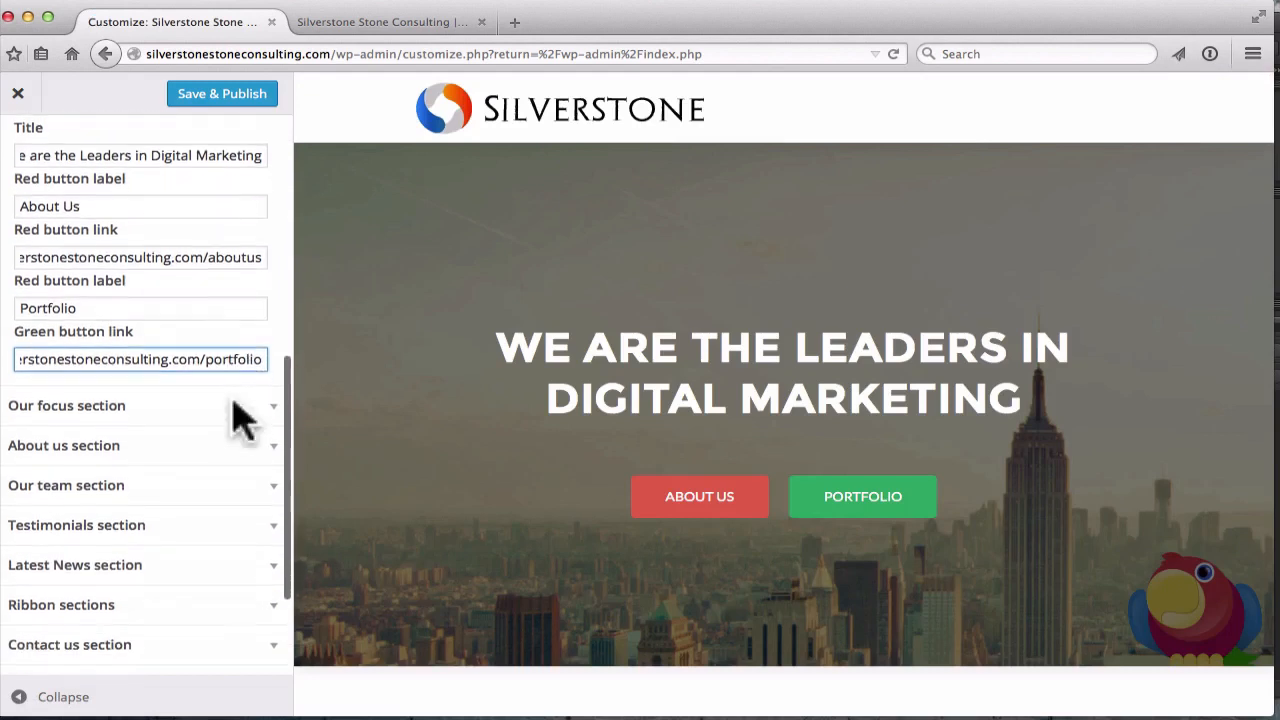
Expand the Our focus section to reveal its Our Focus title and subtitle fields
{"action": "scroll", "coordinate": [242, 414], "scroll_direction": "down", "scroll_amount": 1}
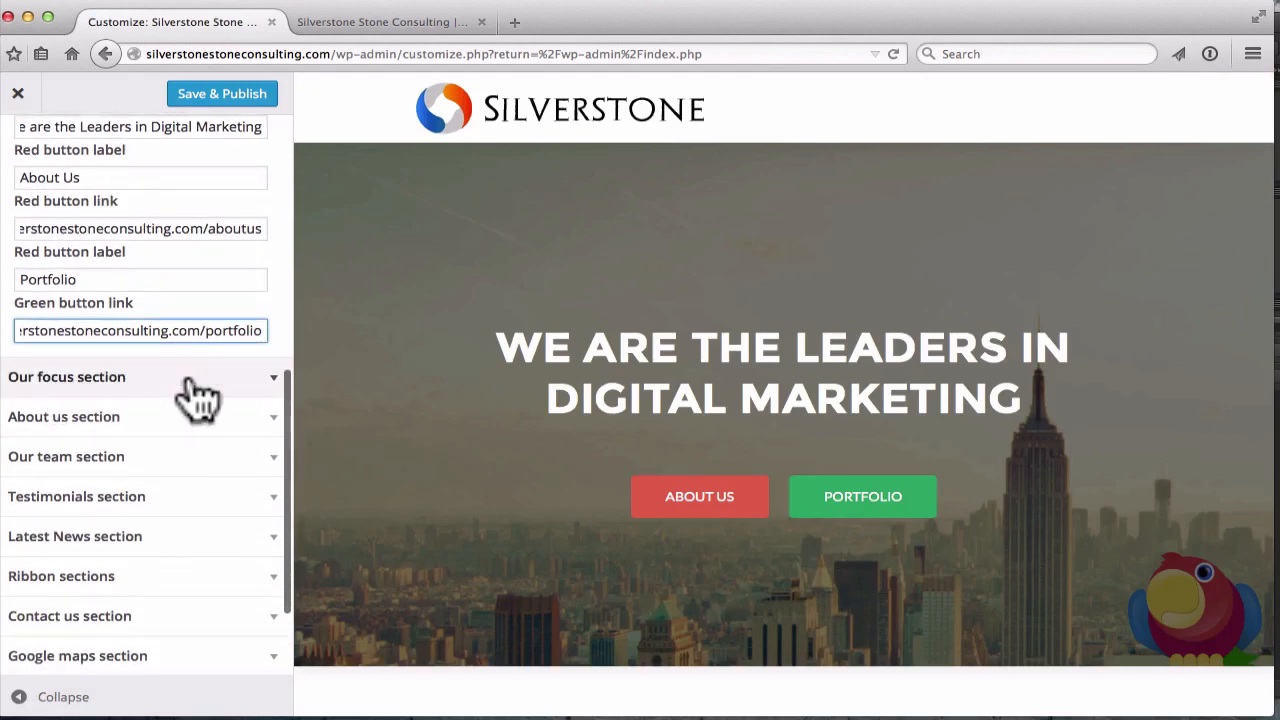
{"action": "left_click", "coordinate": [268, 382]}
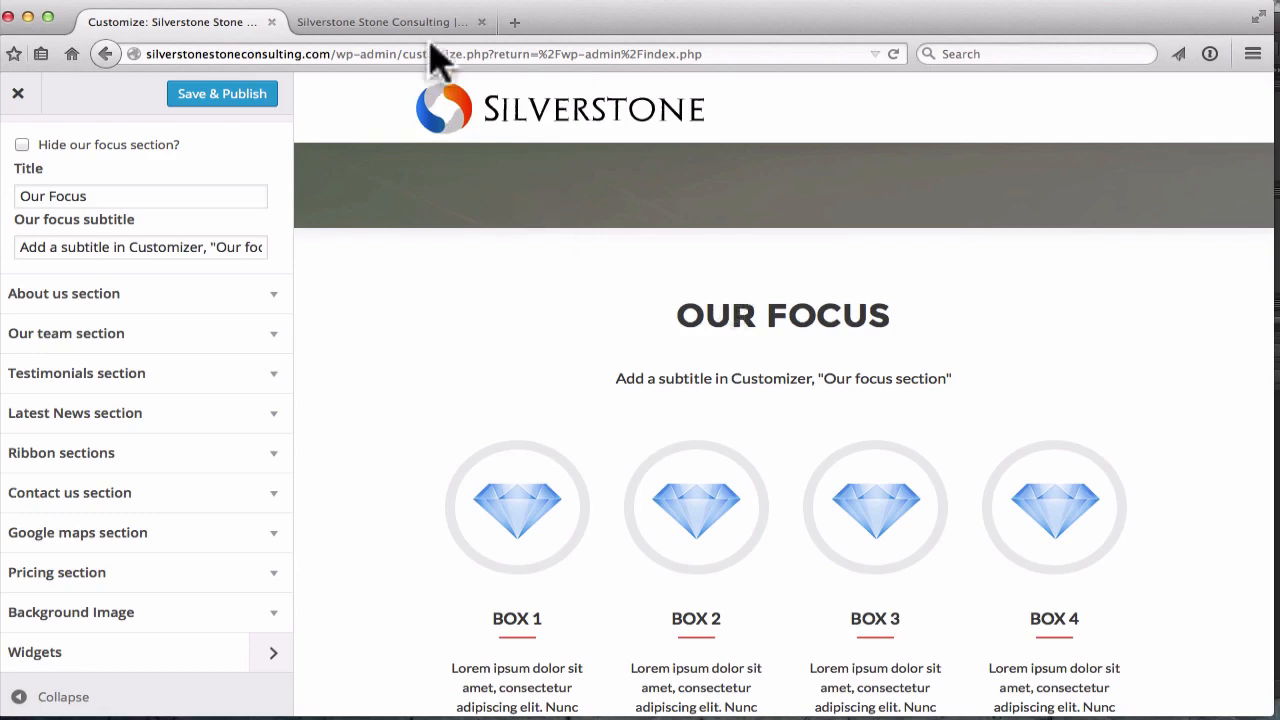
In a new tab, search Google for 'best digital marketing companies'
{"action": "left_click", "coordinate": [515, 22]}
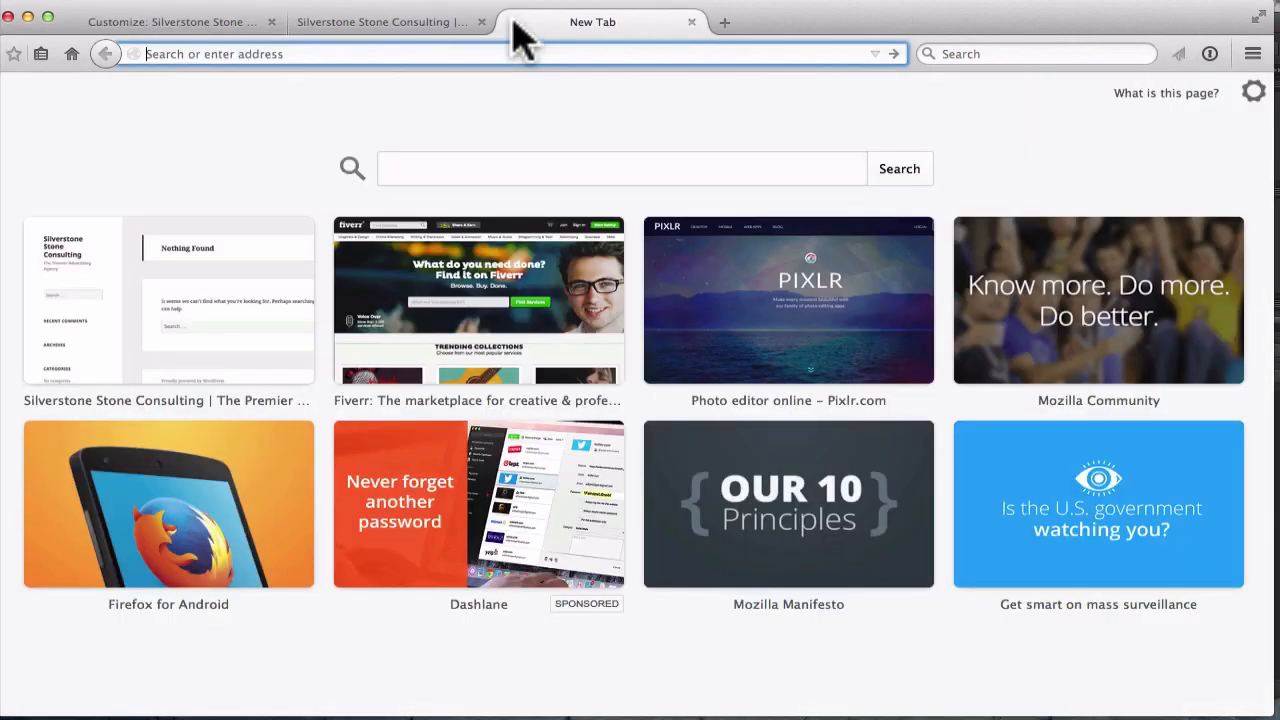
{"action": "type", "text": "google.com/"}
{"action": "key", "text": "Return"}
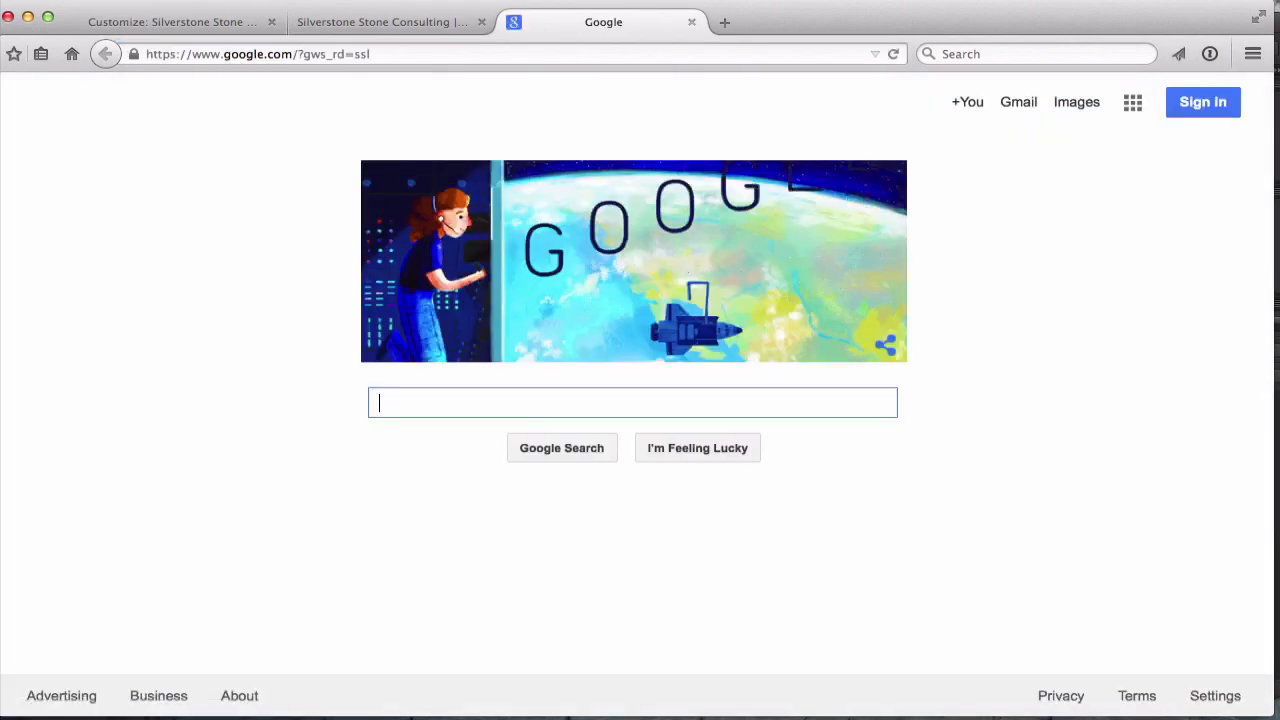
{"action": "type", "text": "be"}
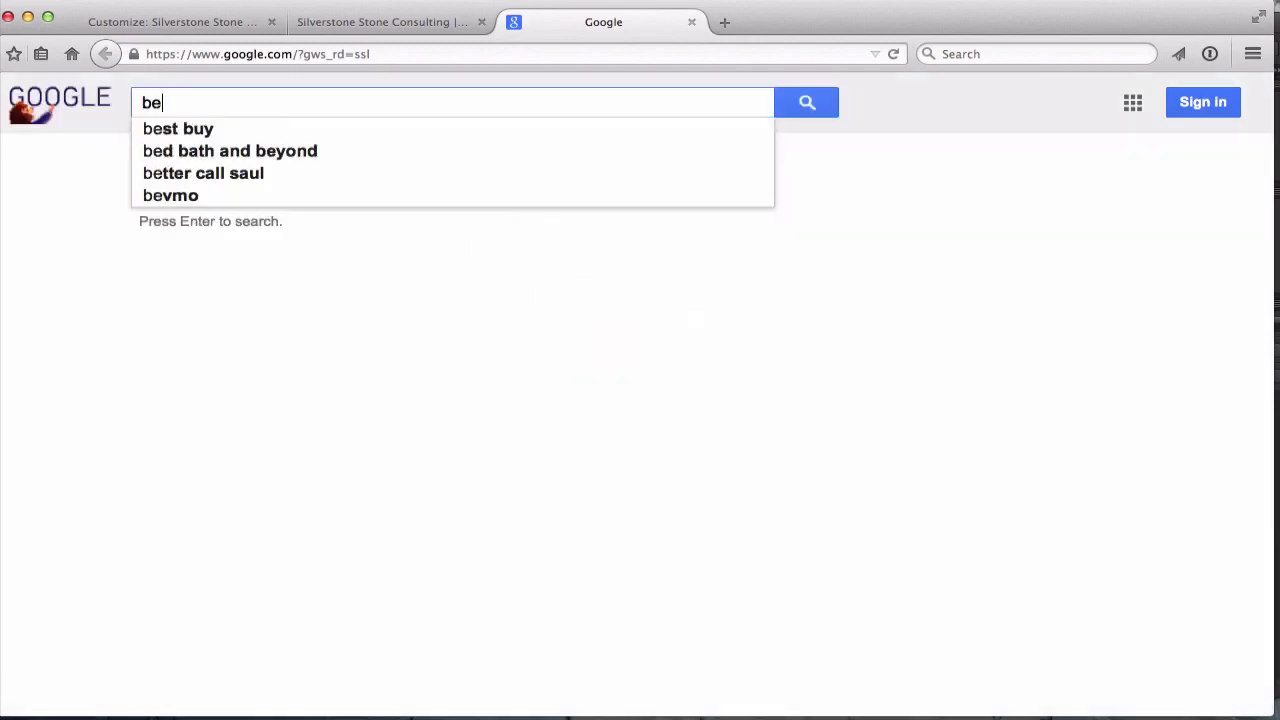
{"action": "type", "text": "st digital marke"}
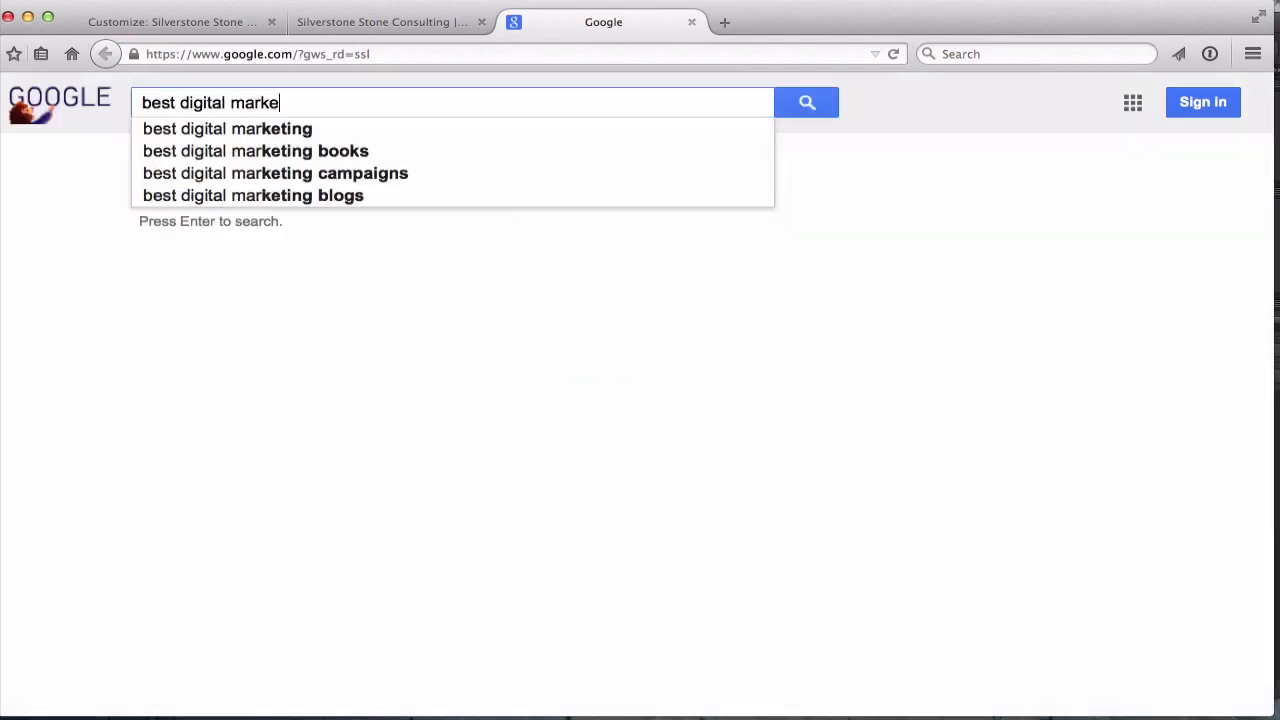
{"action": "type", "text": "ting companies"}
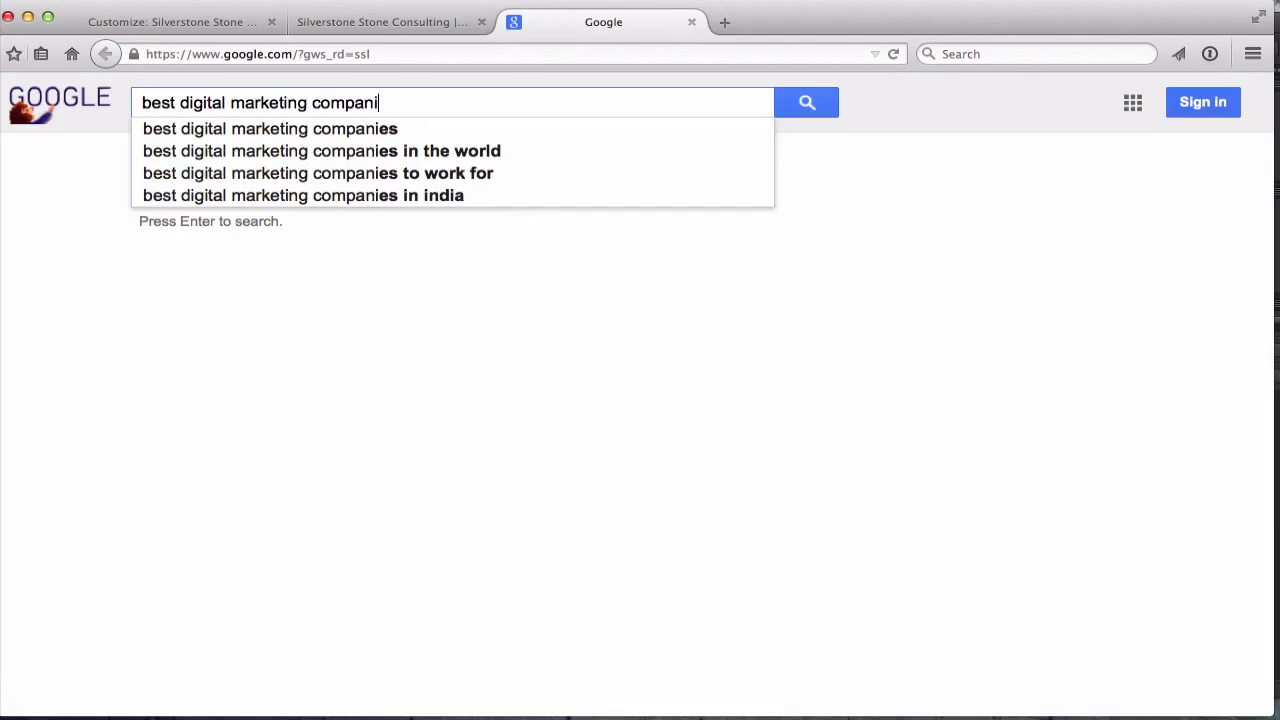
{"action": "key", "text": "Return"}
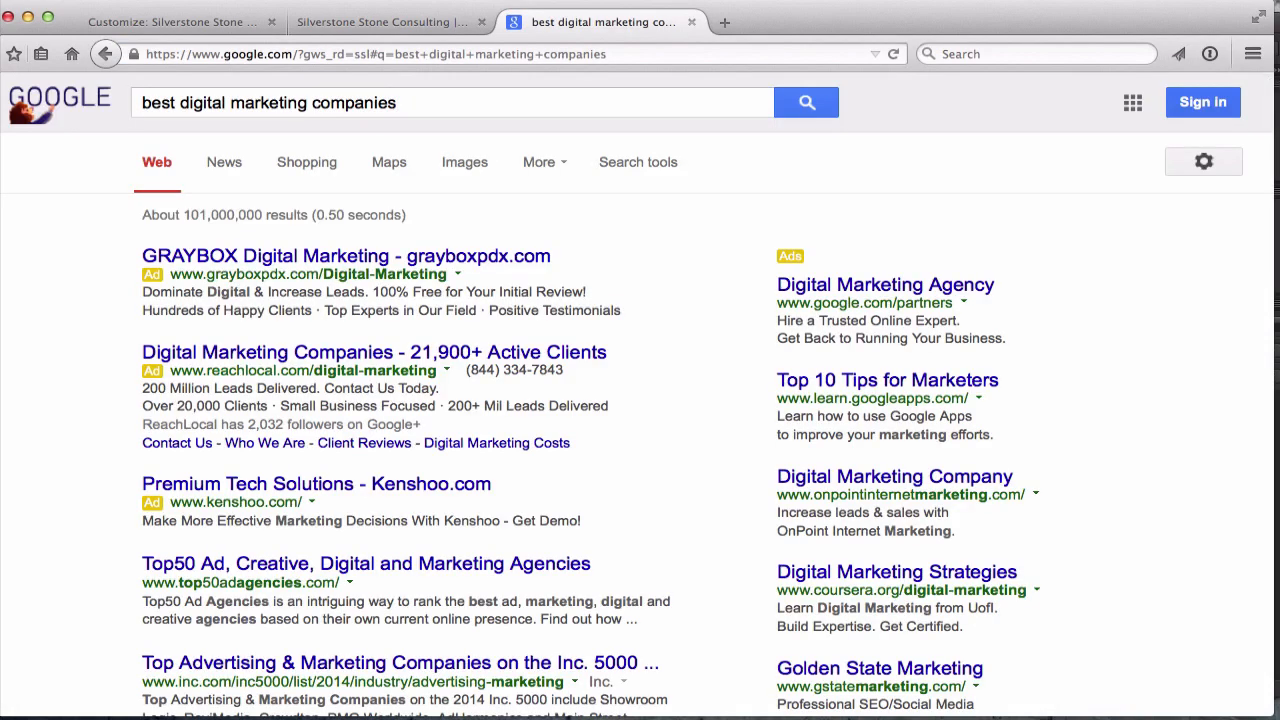
Open the iCrossing ad from the results in a new tab
{"action": "scroll", "coordinate": [528, 214], "scroll_direction": "down", "scroll_amount": 5}
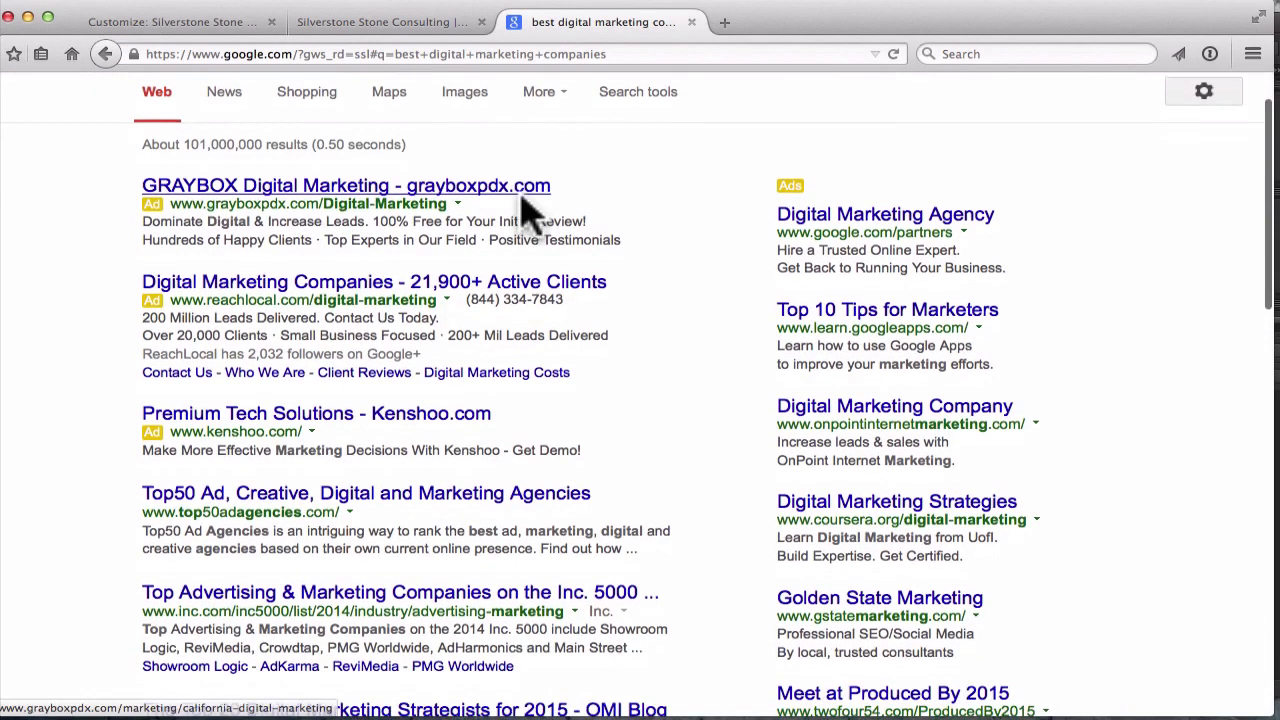
{"action": "scroll", "coordinate": [528, 214], "scroll_direction": "down", "scroll_amount": 3}
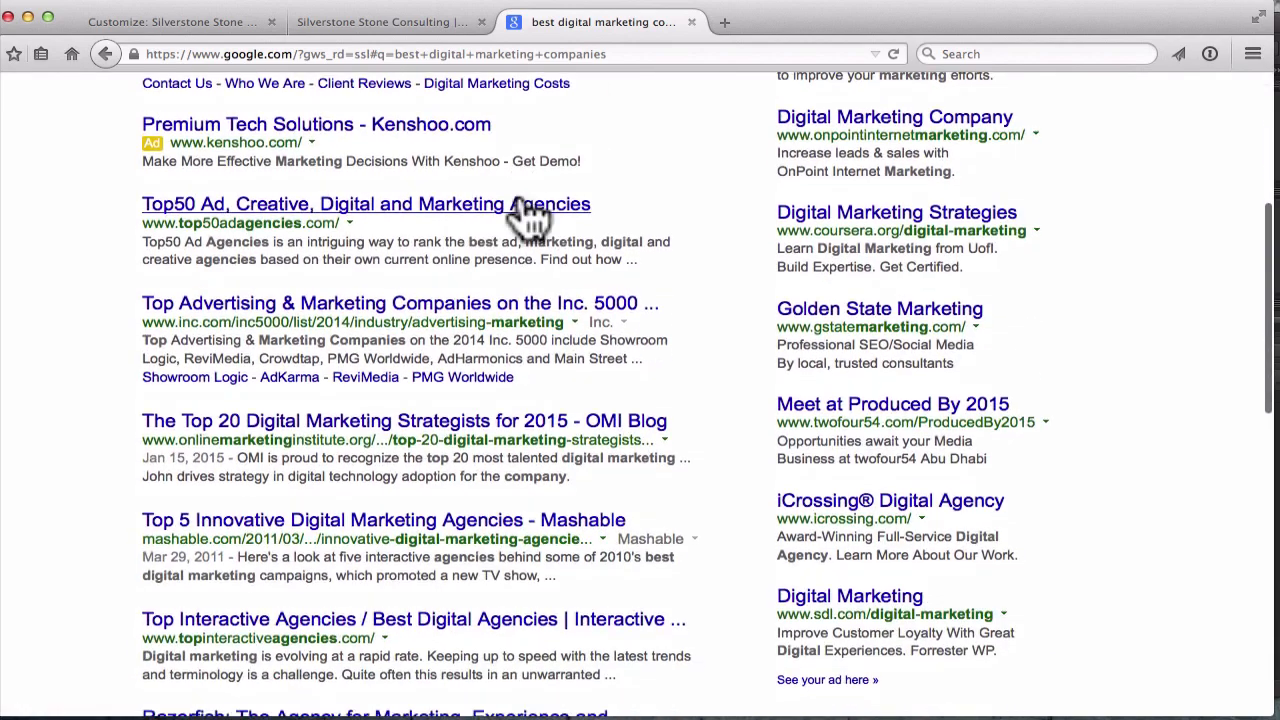
{"action": "scroll", "coordinate": [528, 214], "scroll_direction": "up", "scroll_amount": 8}
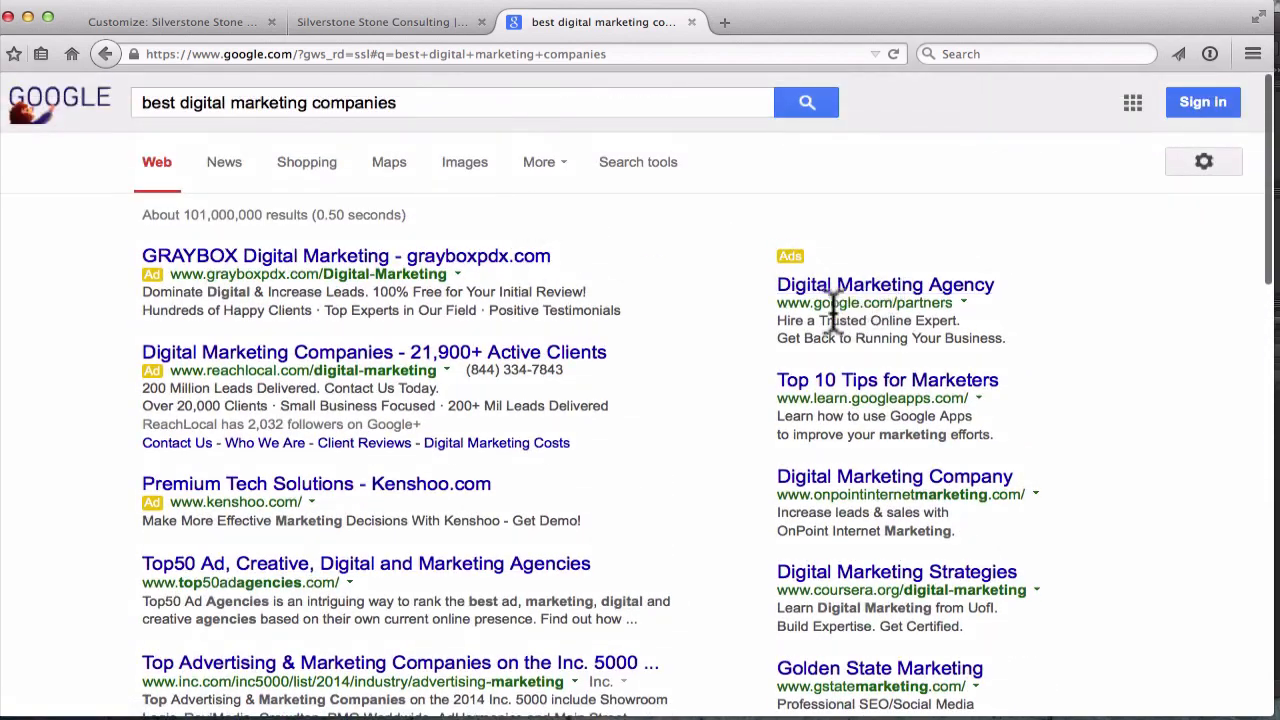
{"action": "scroll", "coordinate": [833, 310], "scroll_direction": "down", "scroll_amount": 3}
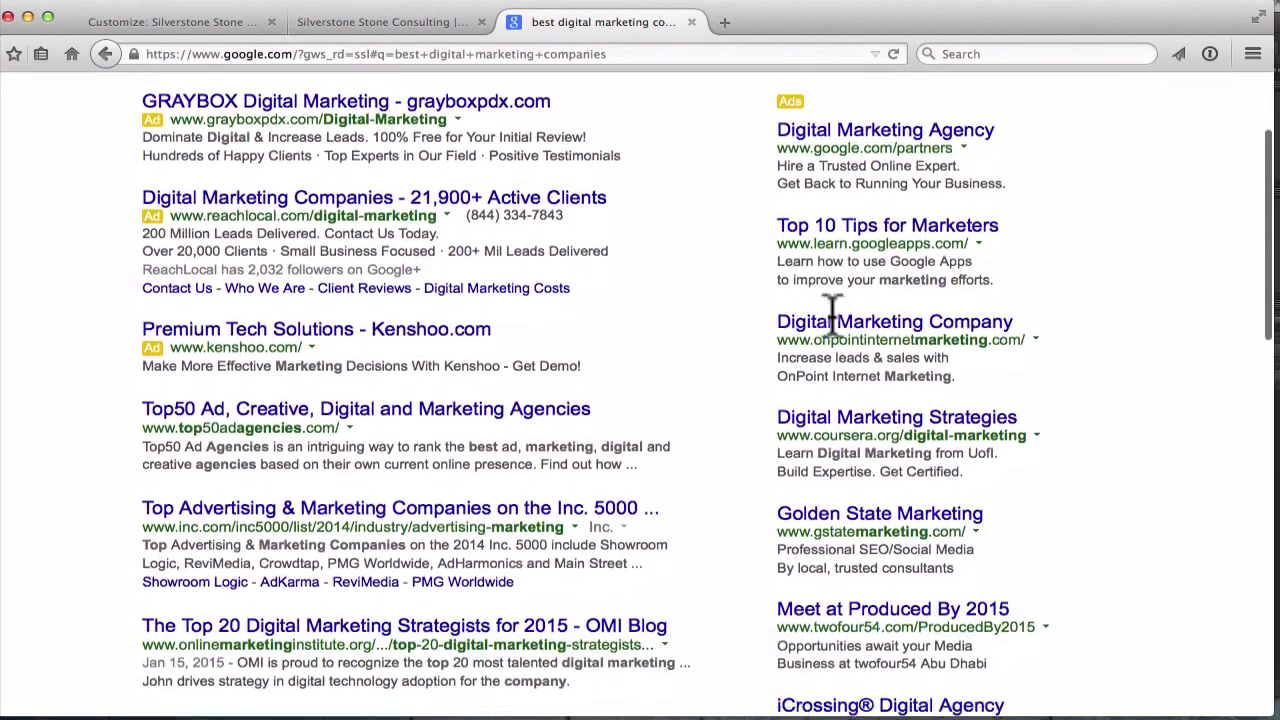
{"action": "scroll", "coordinate": [833, 310], "scroll_direction": "down", "scroll_amount": 4}
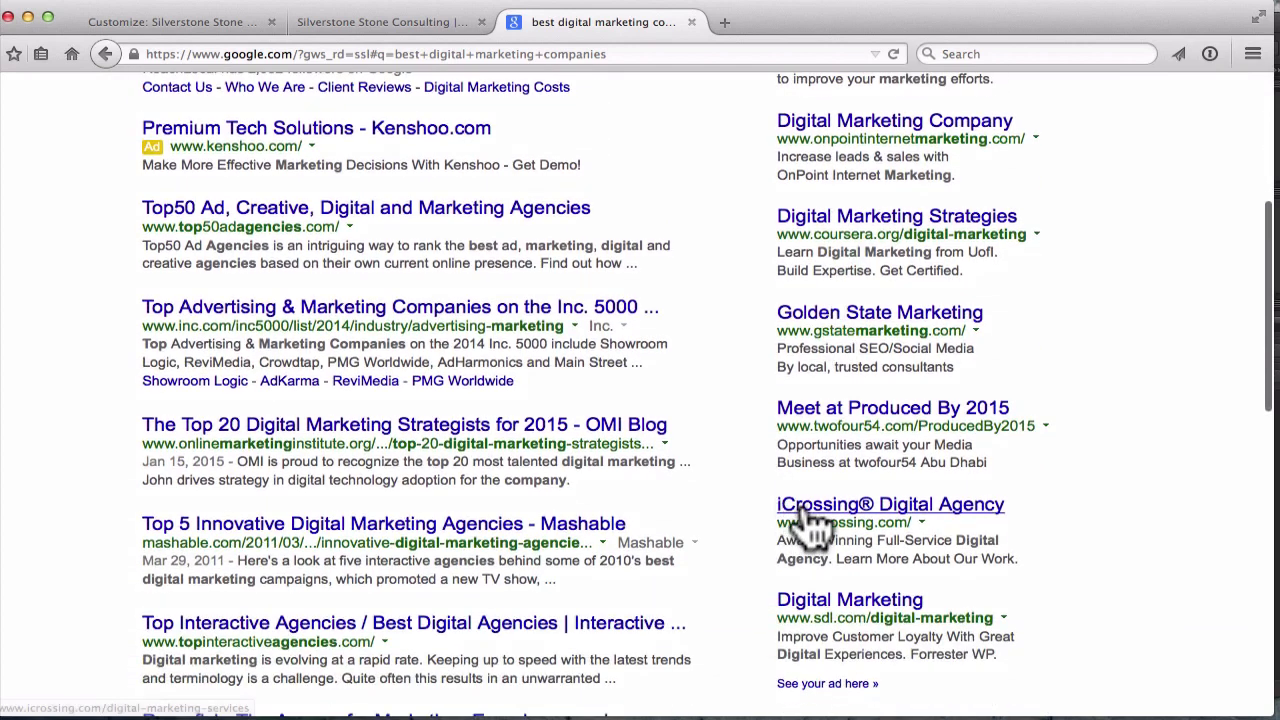
{"action": "right_click", "coordinate": [808, 515]}
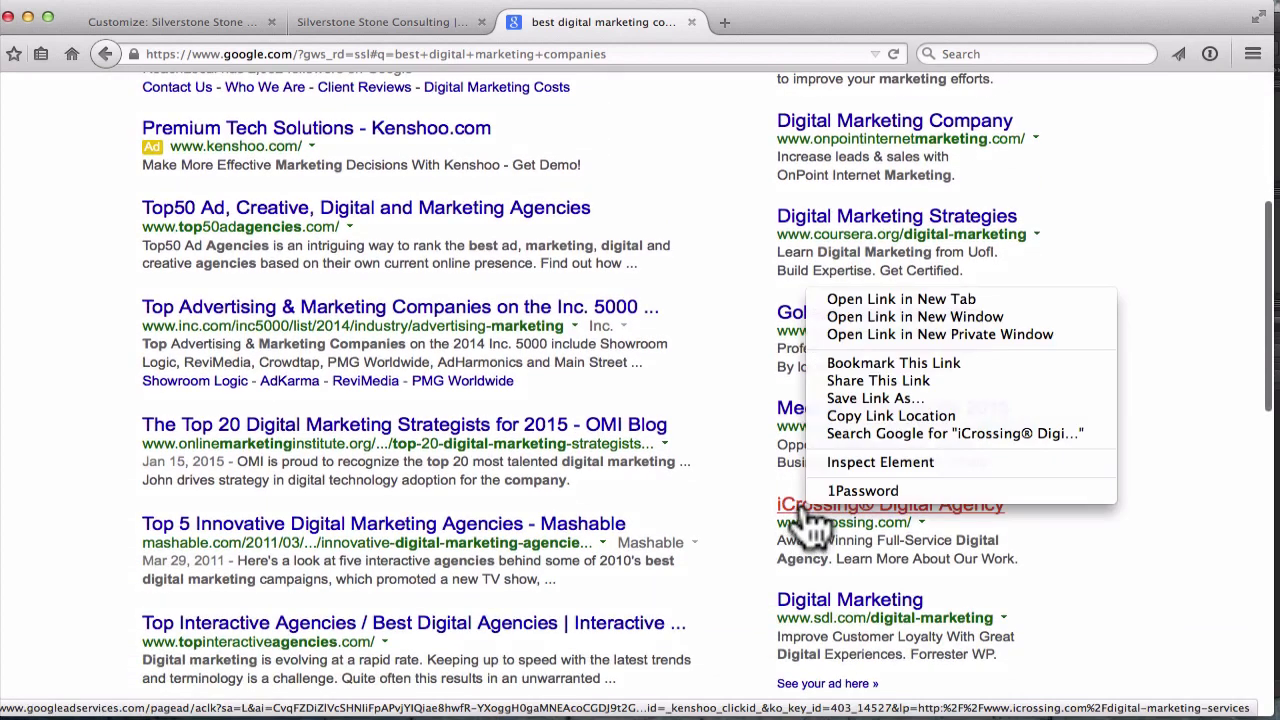
{"action": "left_click", "coordinate": [843, 298]}
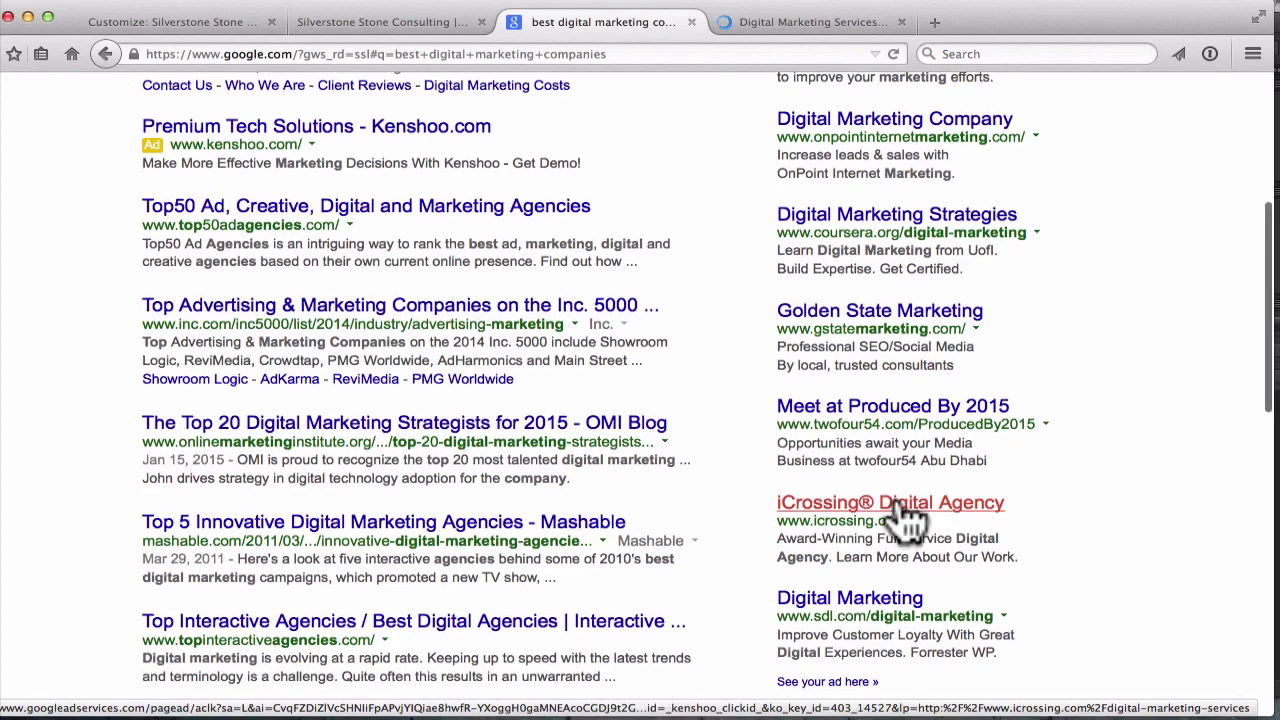
Open the Razorfish and VML results in new tabs, then view the iCrossing page
{"action": "scroll", "coordinate": [908, 518], "scroll_direction": "down", "scroll_amount": 1}
{"action": "scroll", "coordinate": [910, 520], "scroll_direction": "down", "scroll_amount": 5}
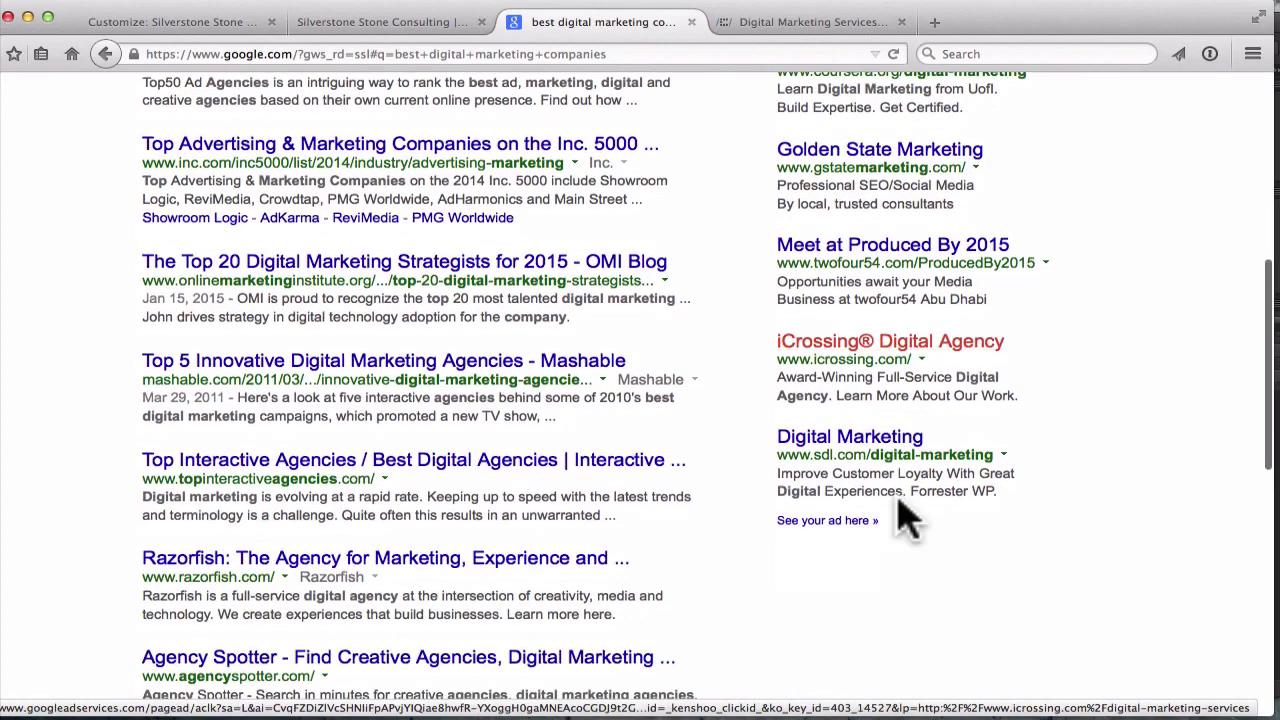
{"action": "scroll", "coordinate": [430, 490], "scroll_direction": "down", "scroll_amount": 1}
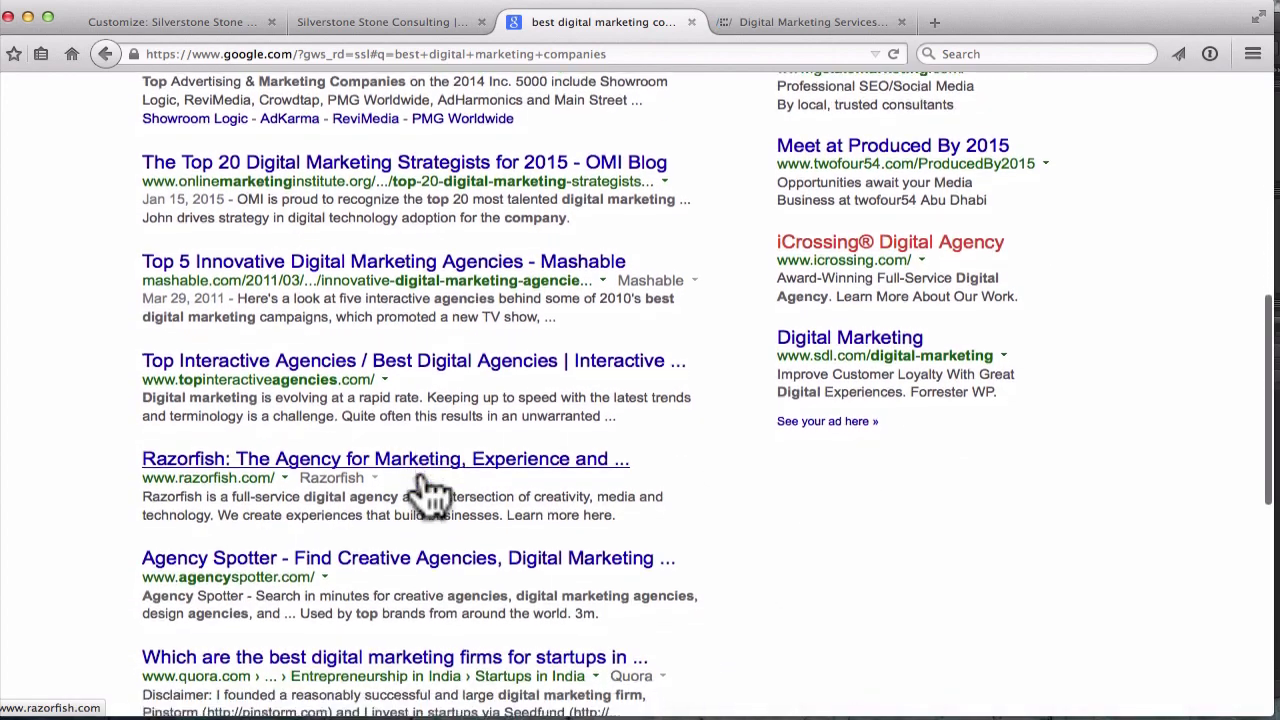
{"action": "right_click", "coordinate": [230, 462]}
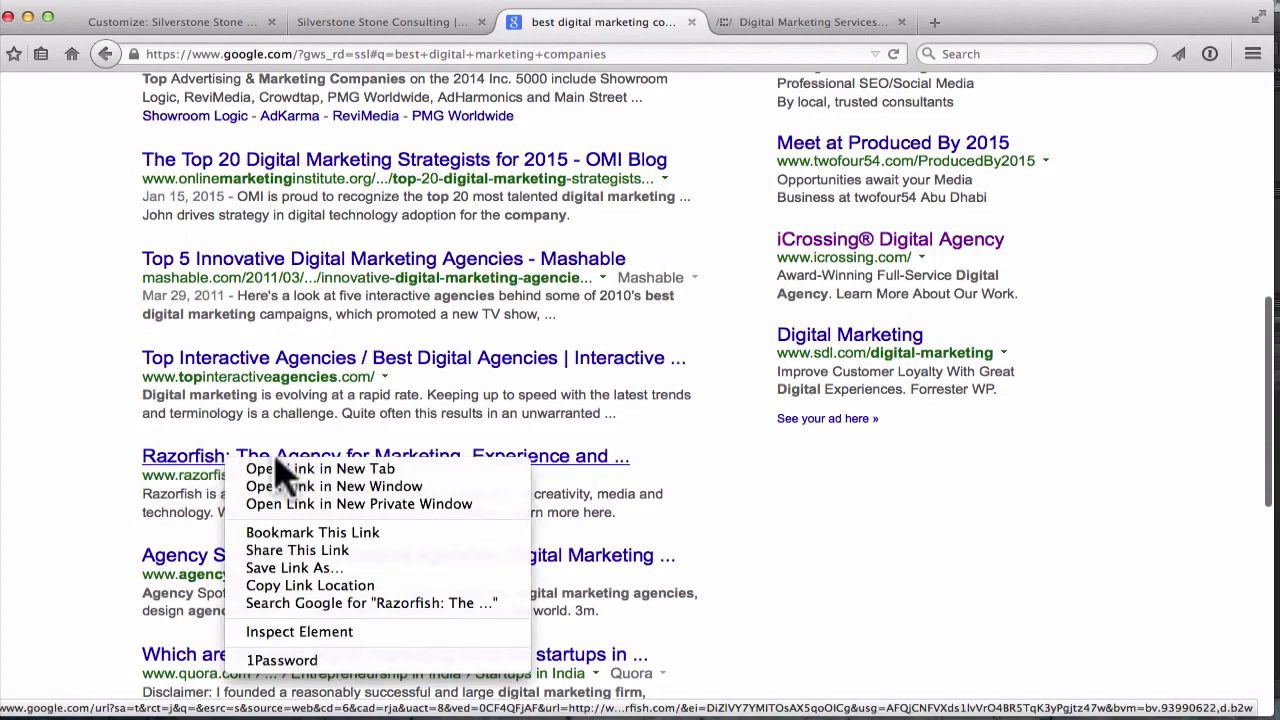
{"action": "left_click", "coordinate": [276, 467]}
{"action": "scroll", "coordinate": [280, 478], "scroll_direction": "down", "scroll_amount": 5}
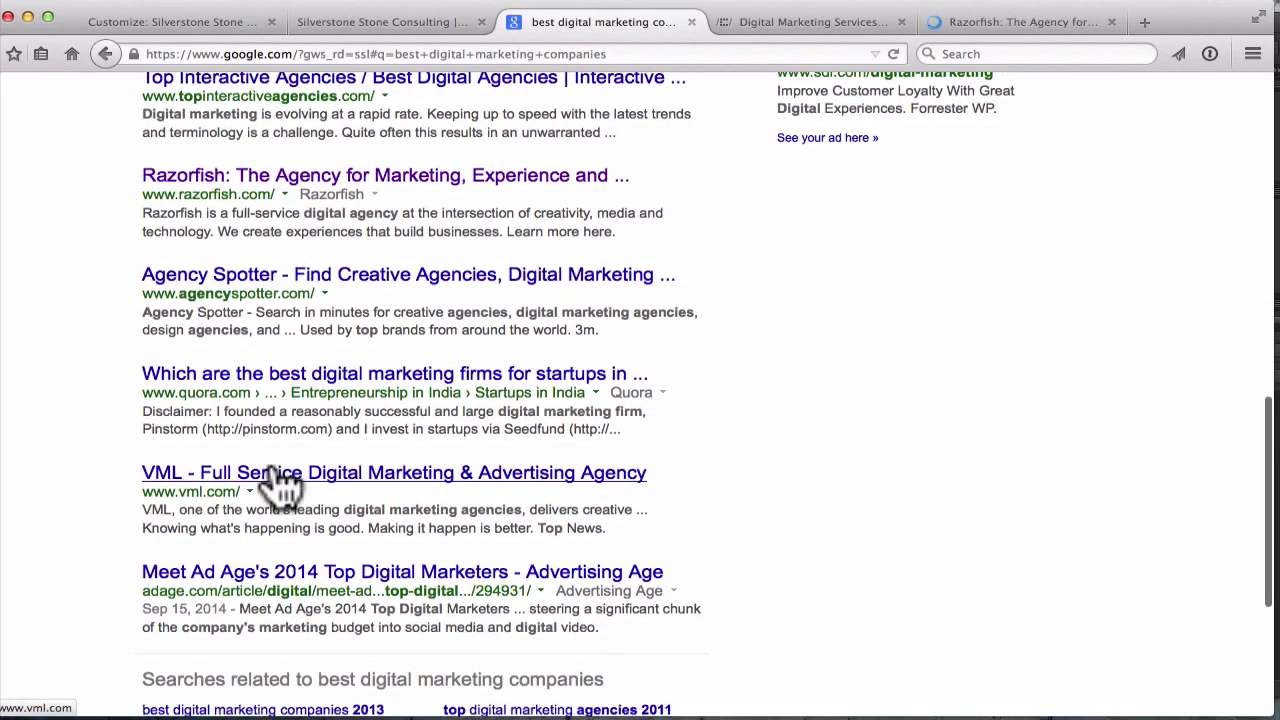
{"action": "scroll", "coordinate": [277, 486], "scroll_direction": "down", "scroll_amount": 1}
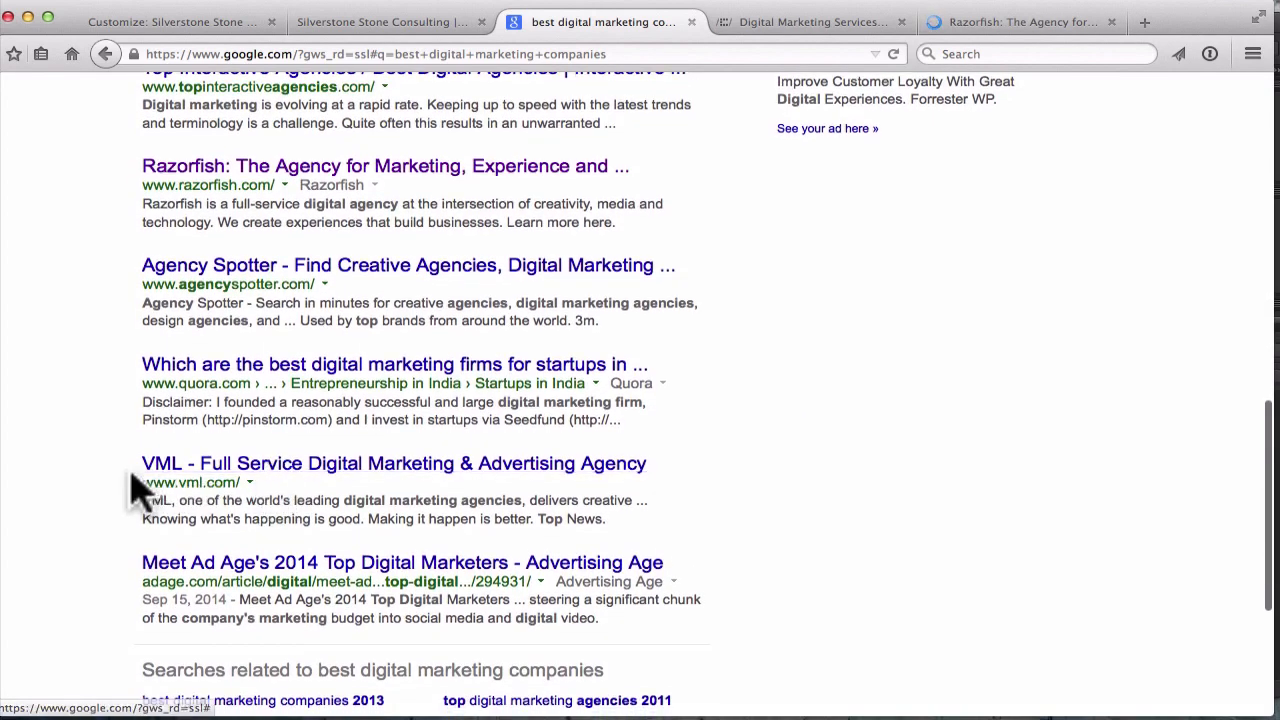
{"action": "right_click", "coordinate": [232, 466]}
{"action": "left_click", "coordinate": [255, 474]}
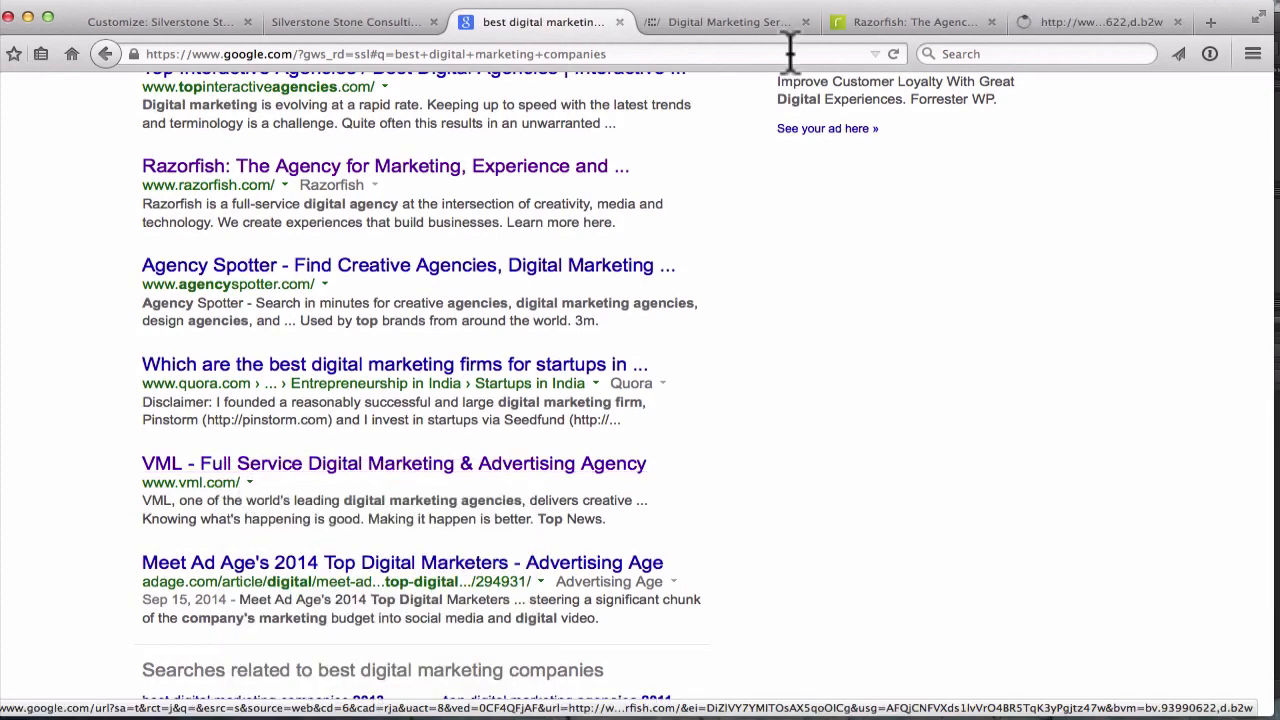
{"action": "left_click", "coordinate": [716, 32]}
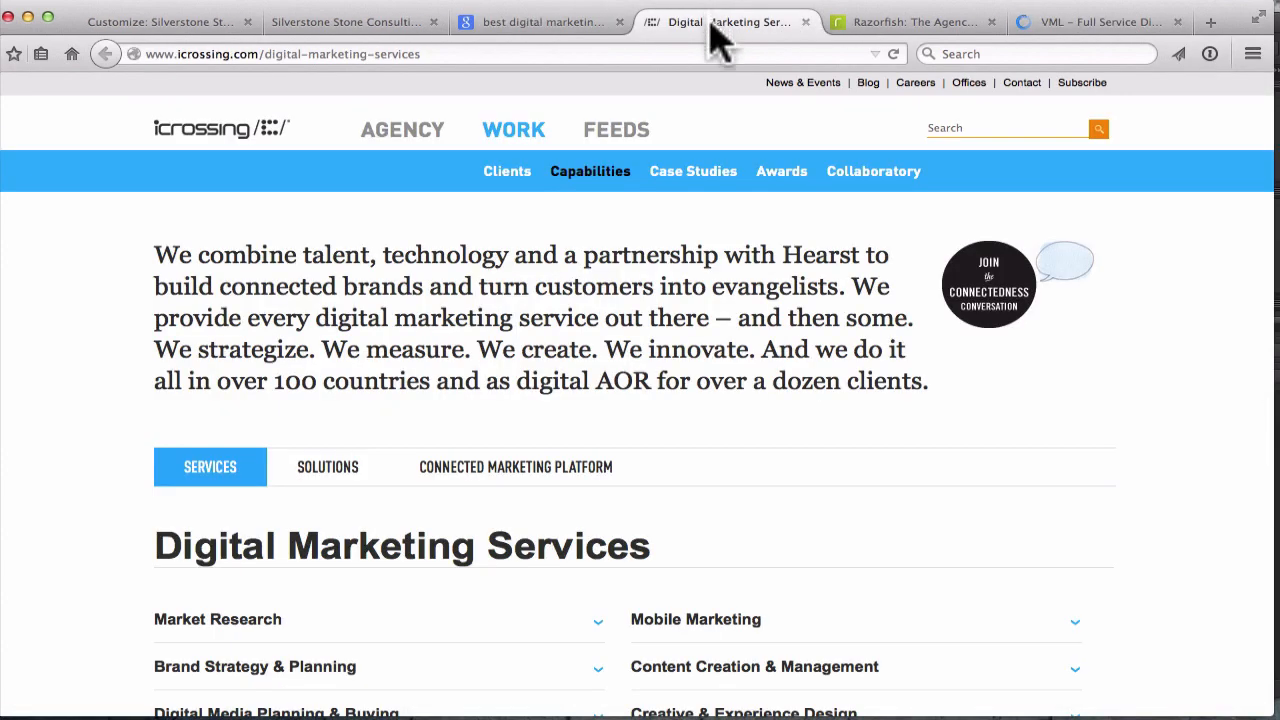
Scroll through the Razorfish site for inspiration
{"action": "scroll", "coordinate": [648, 253], "scroll_direction": "down", "scroll_amount": 1}
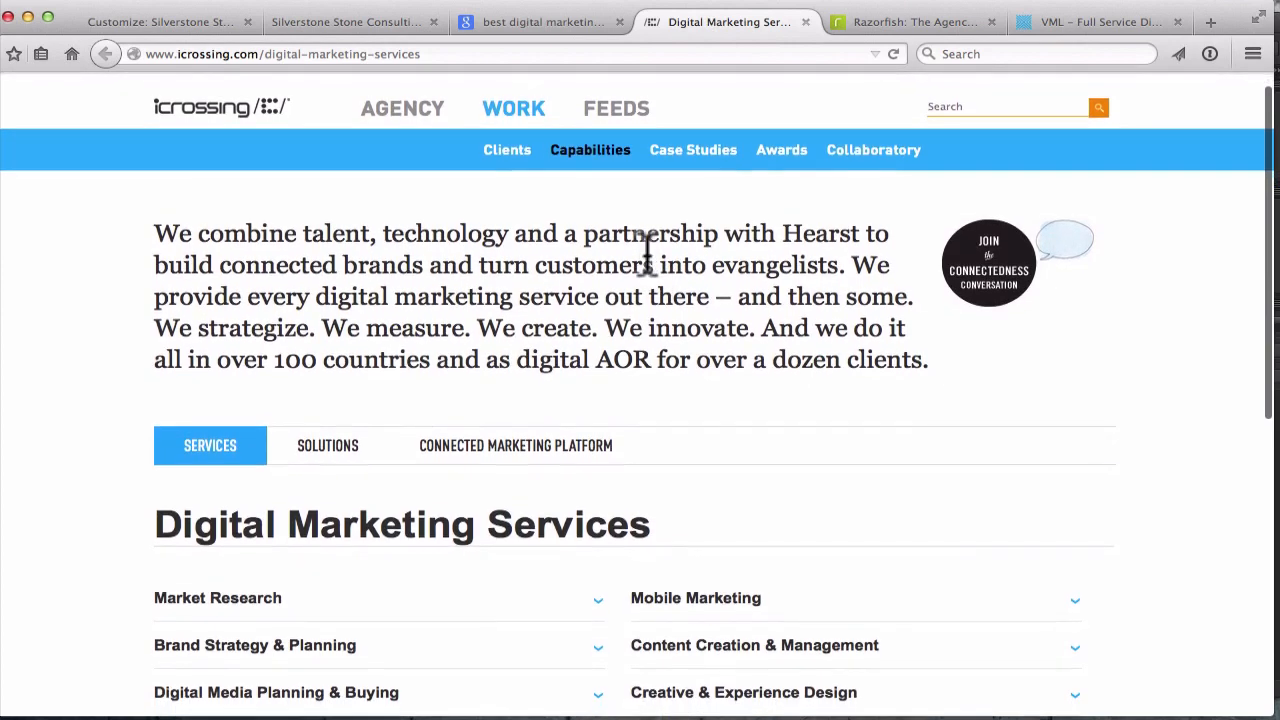
{"action": "left_click", "coordinate": [860, 22]}
{"action": "scroll", "coordinate": [338, 258], "scroll_direction": "down", "scroll_amount": 5}
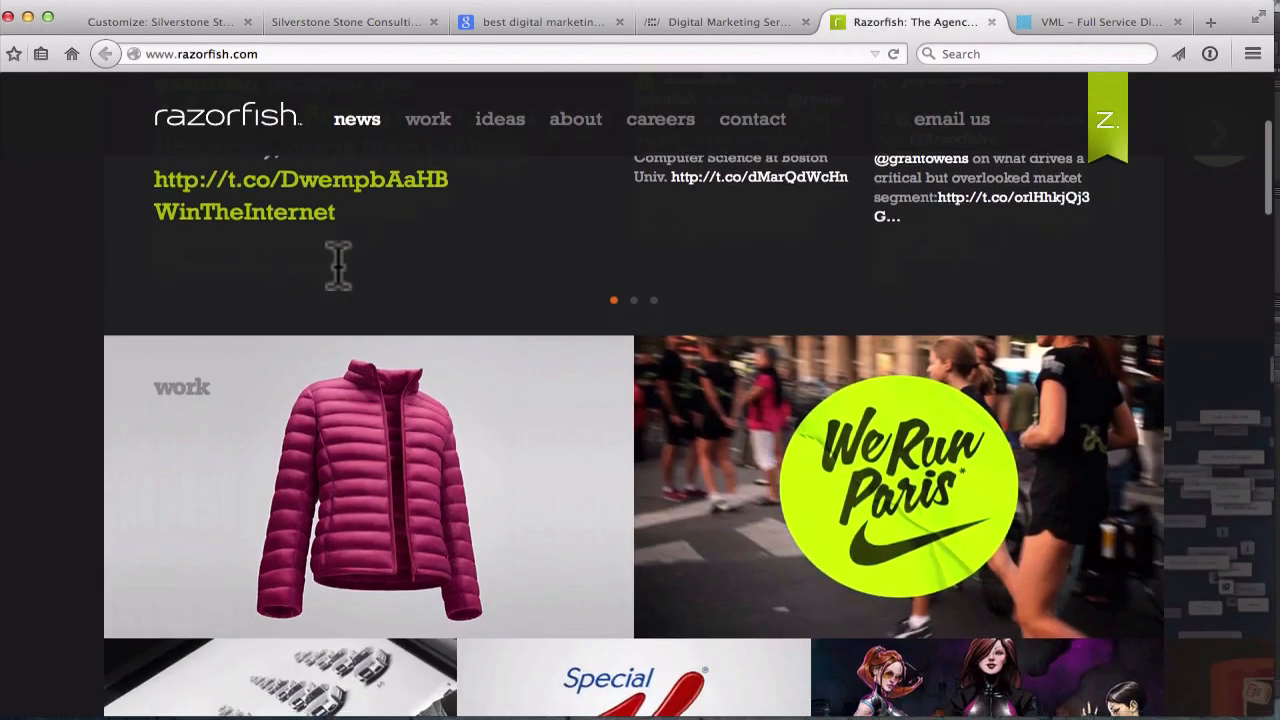
{"action": "scroll", "coordinate": [340, 285], "scroll_direction": "down", "scroll_amount": 5}
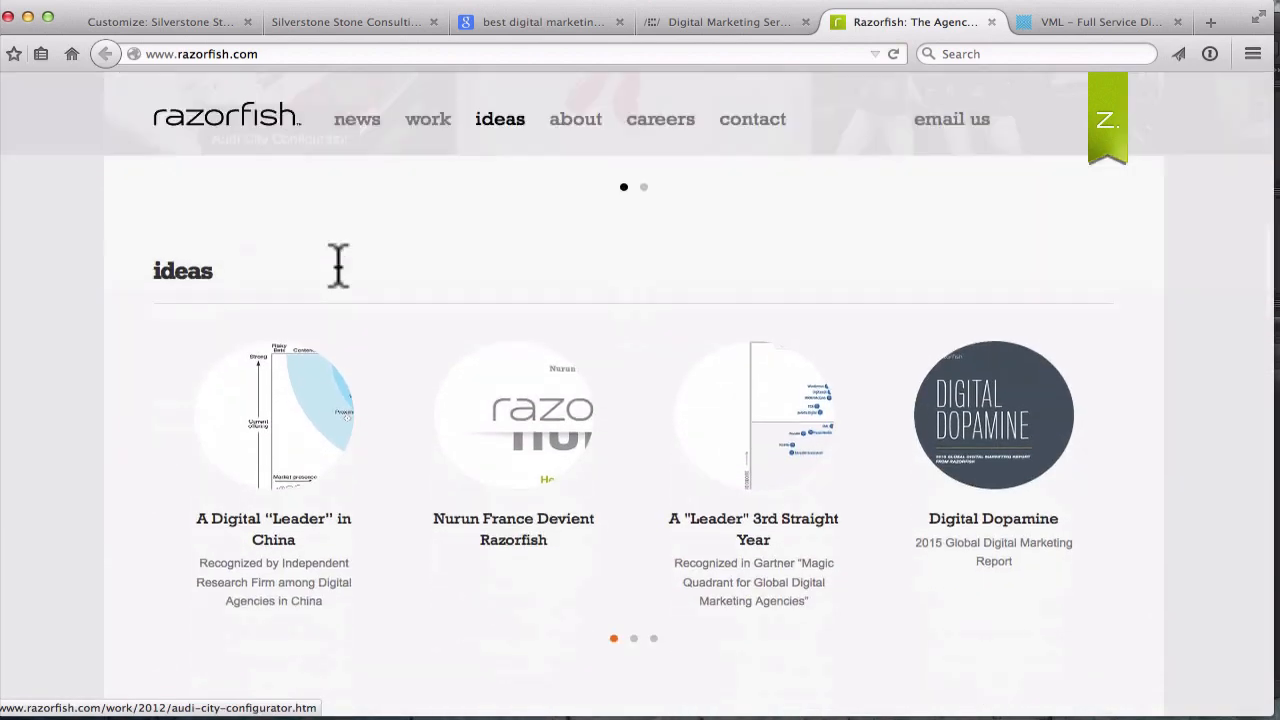
{"action": "scroll", "coordinate": [171, 400], "scroll_direction": "down", "scroll_amount": 5}
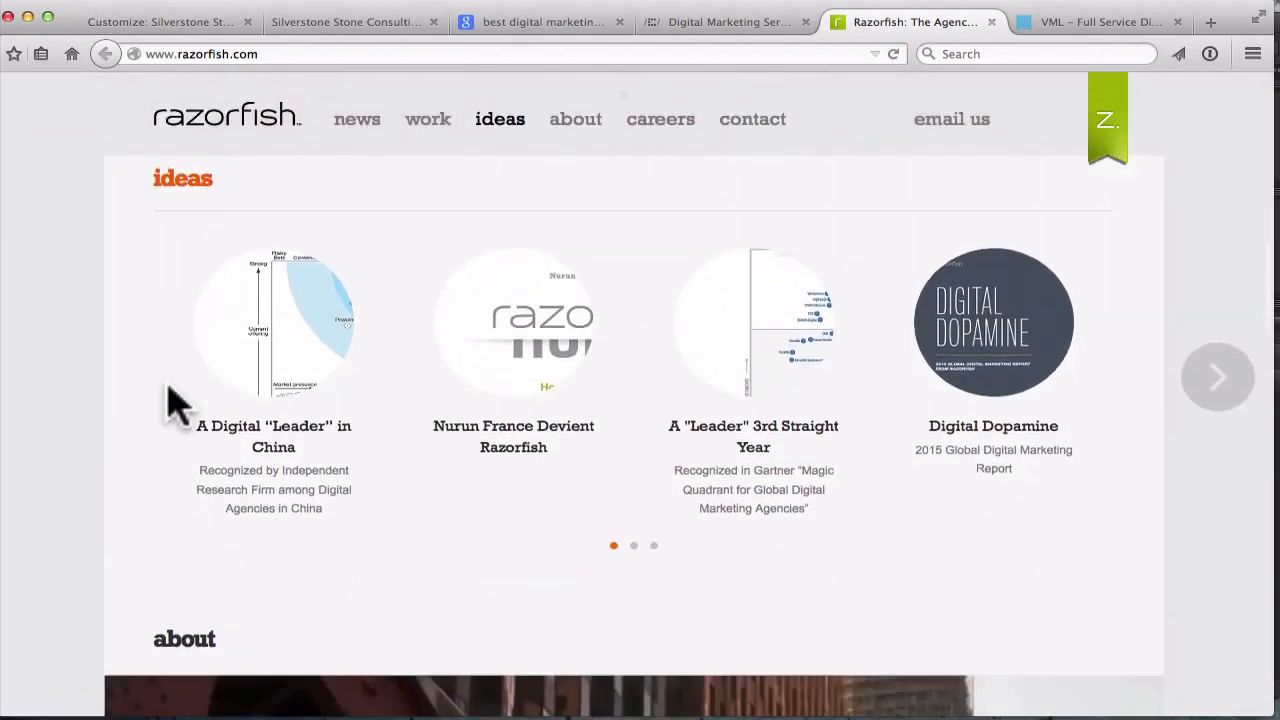
{"action": "scroll", "coordinate": [171, 400], "scroll_direction": "down", "scroll_amount": 3}
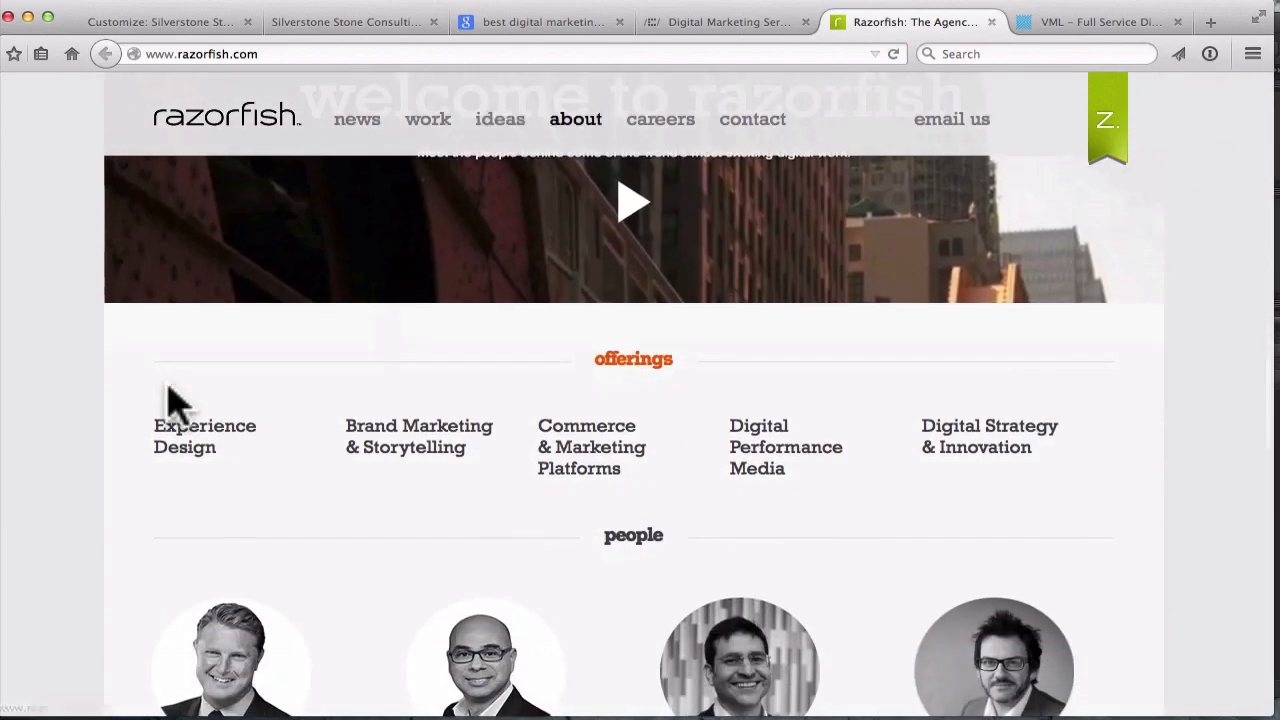
{"action": "scroll", "coordinate": [490, 575], "scroll_direction": "down", "scroll_amount": 1}
{"action": "scroll", "coordinate": [490, 575], "scroll_direction": "down", "scroll_amount": 1}
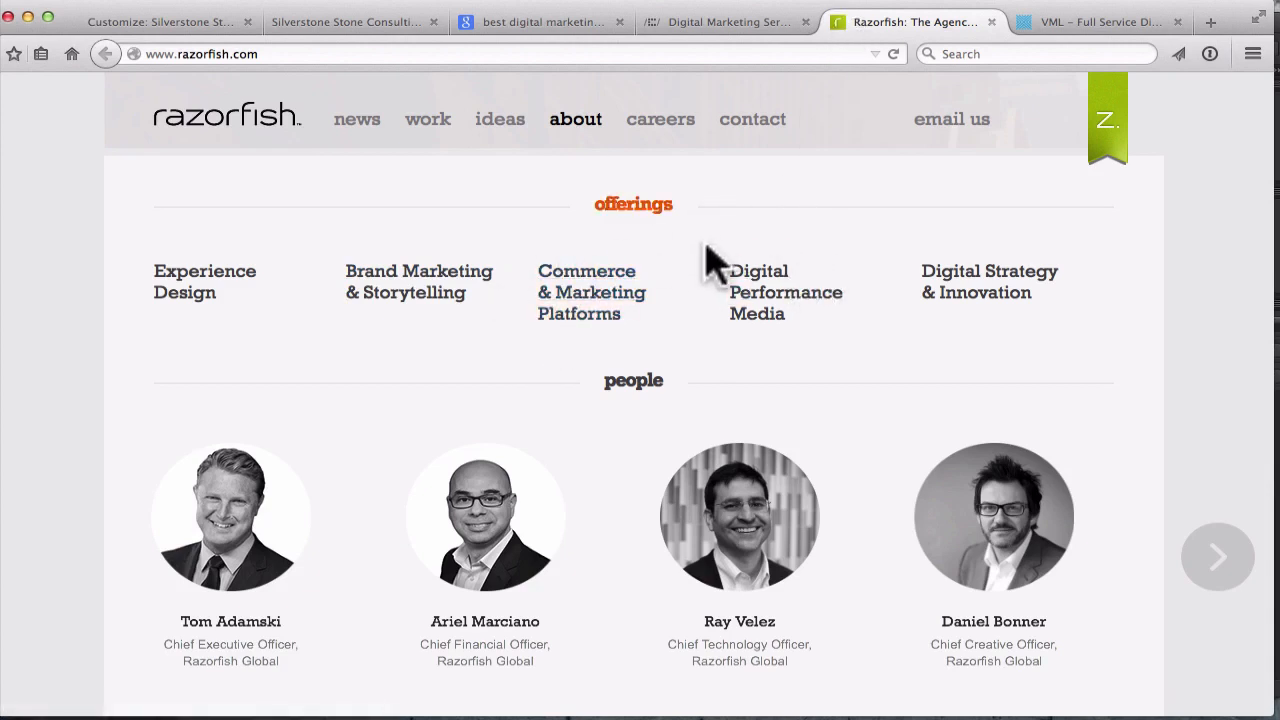
Browse the VML agency site, then return to the Silverstone Customizer tab
{"action": "left_click", "coordinate": [1055, 24]}
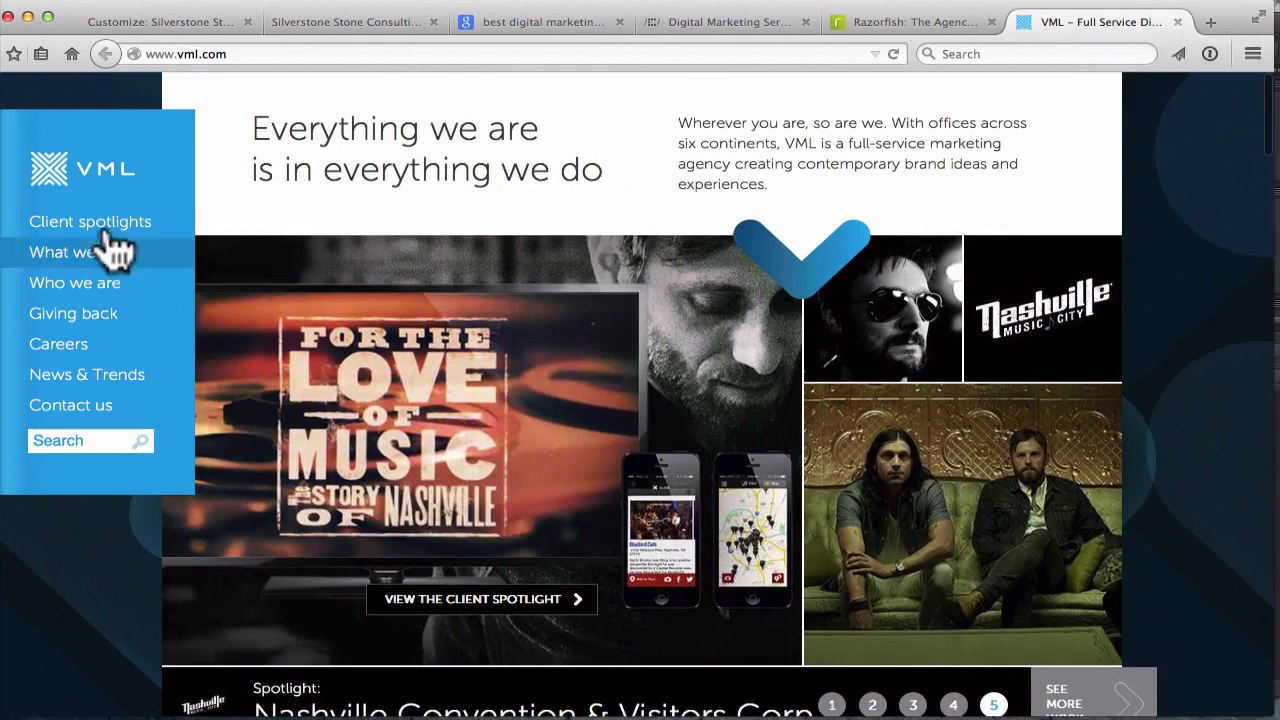
{"action": "scroll", "coordinate": [262, 405], "scroll_direction": "down", "scroll_amount": 10}
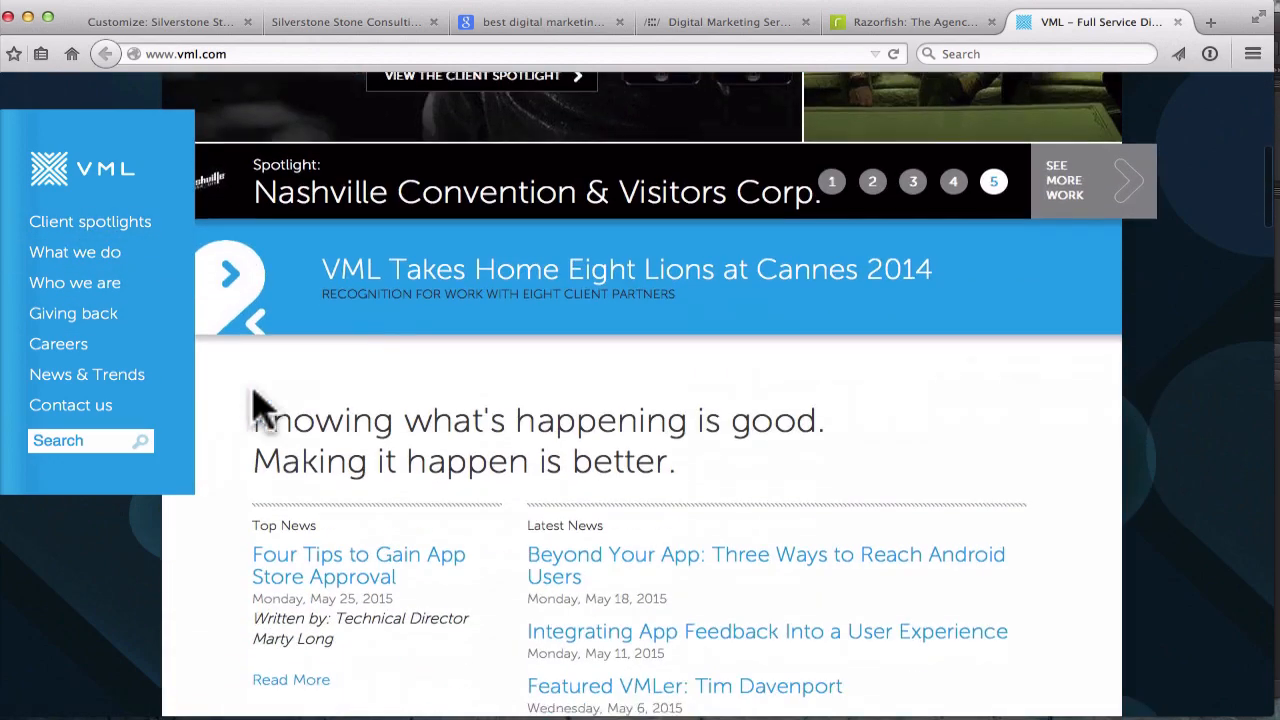
{"action": "key", "text": "super+1"}
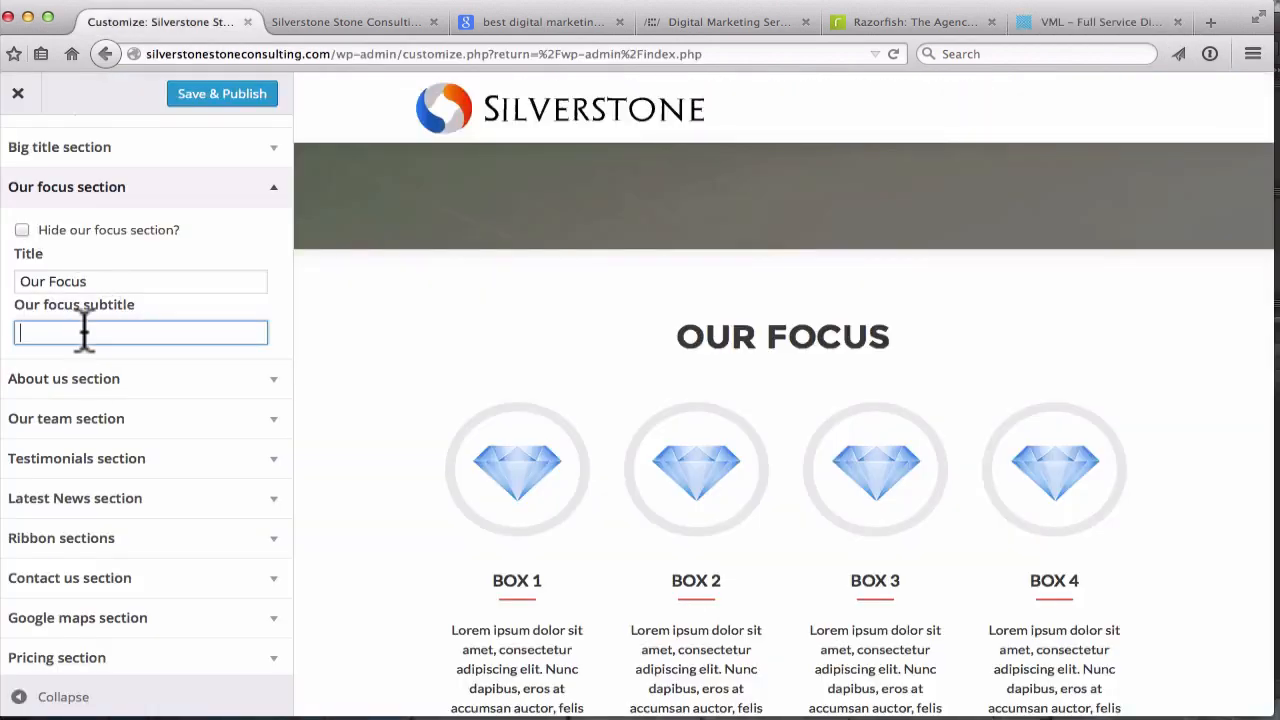
Type the subtitle 'Our Mission is to Get Maximum Profits and Value For Our Clients'
{"action": "type", "text": "Ou"}
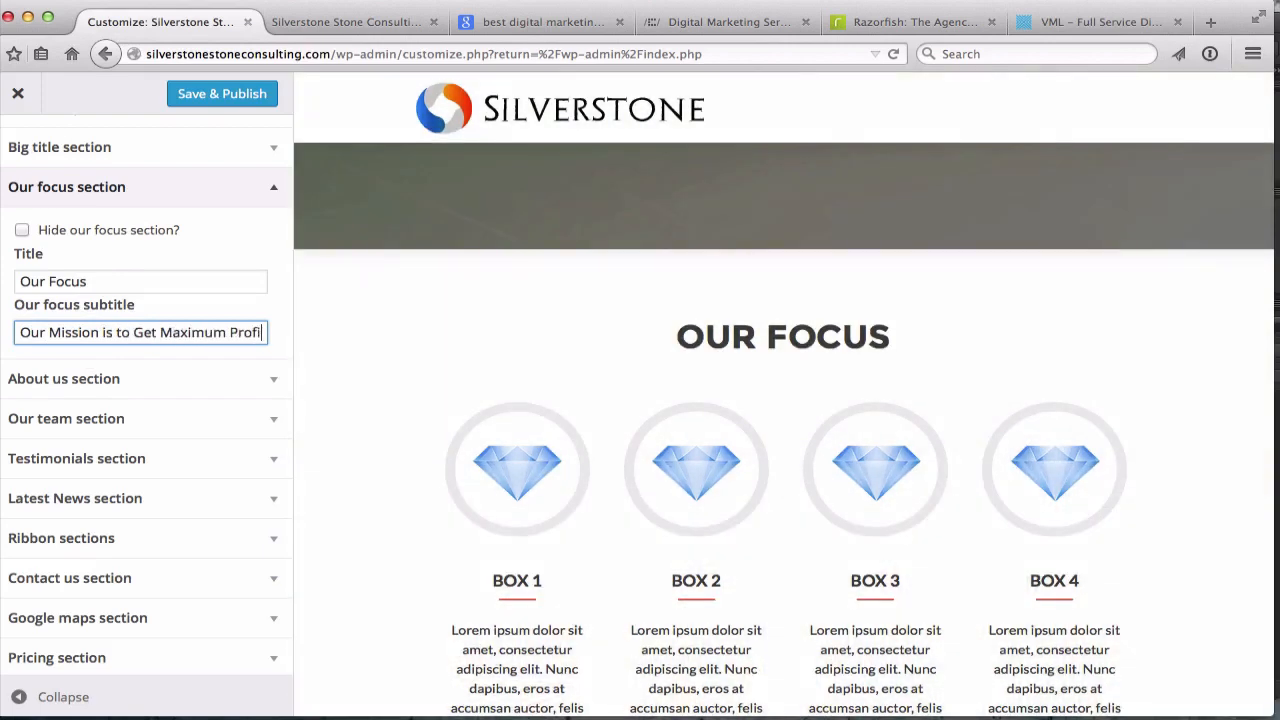
{"action": "type", "text": "Value For Our Clients"}
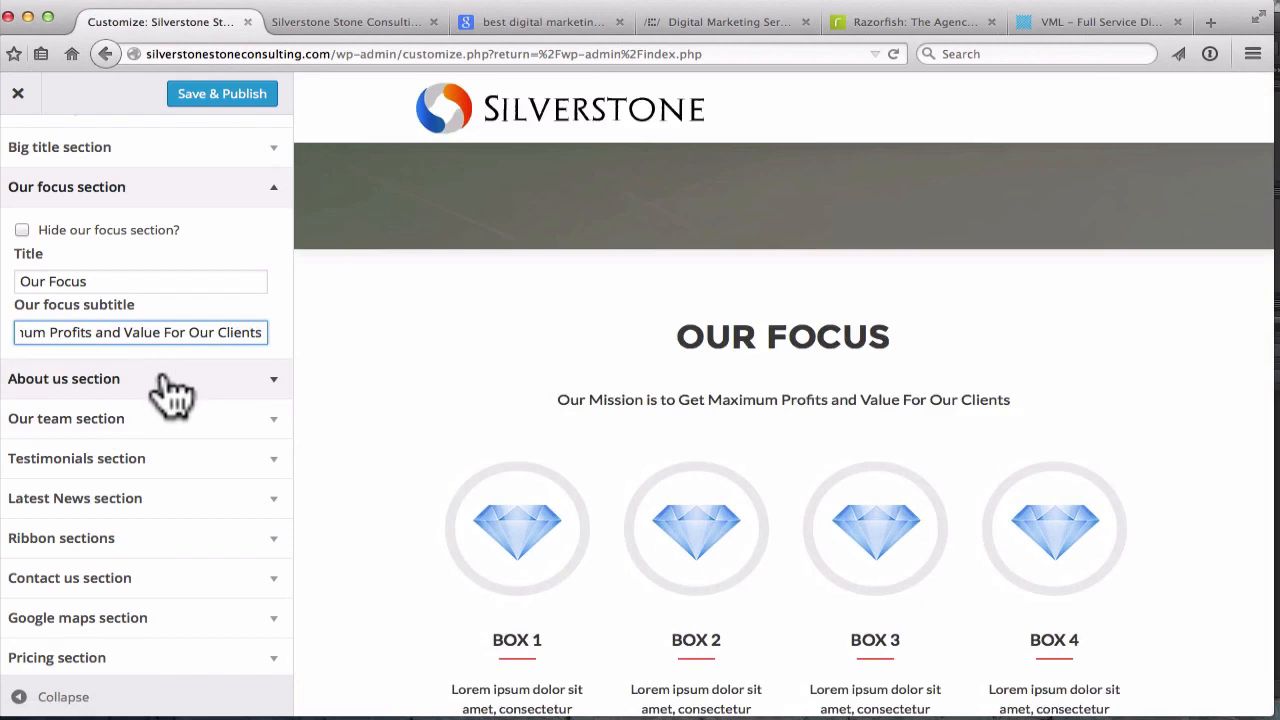
{"action": "scroll", "coordinate": [172, 395], "scroll_direction": "down", "scroll_amount": 1}
Expand the About us section and scroll through its fields
{"action": "left_click", "coordinate": [277, 372]}
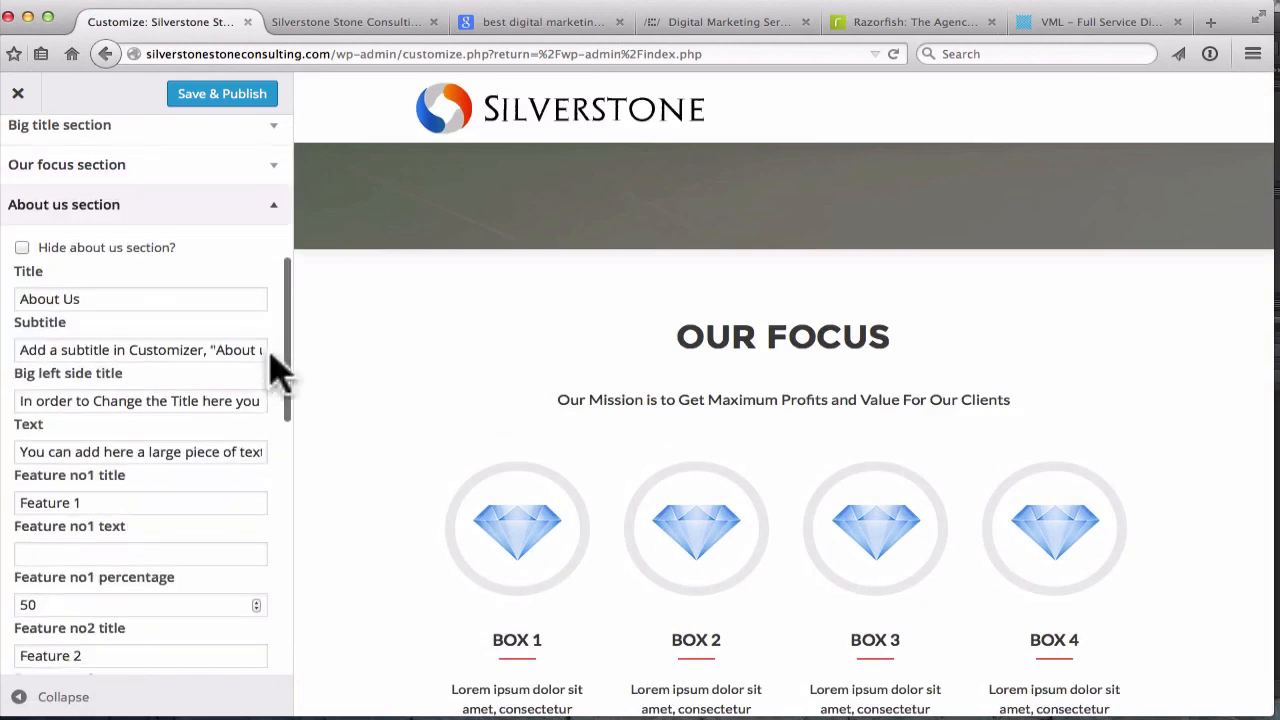
{"action": "scroll", "coordinate": [112, 300], "scroll_direction": "down", "scroll_amount": 1}
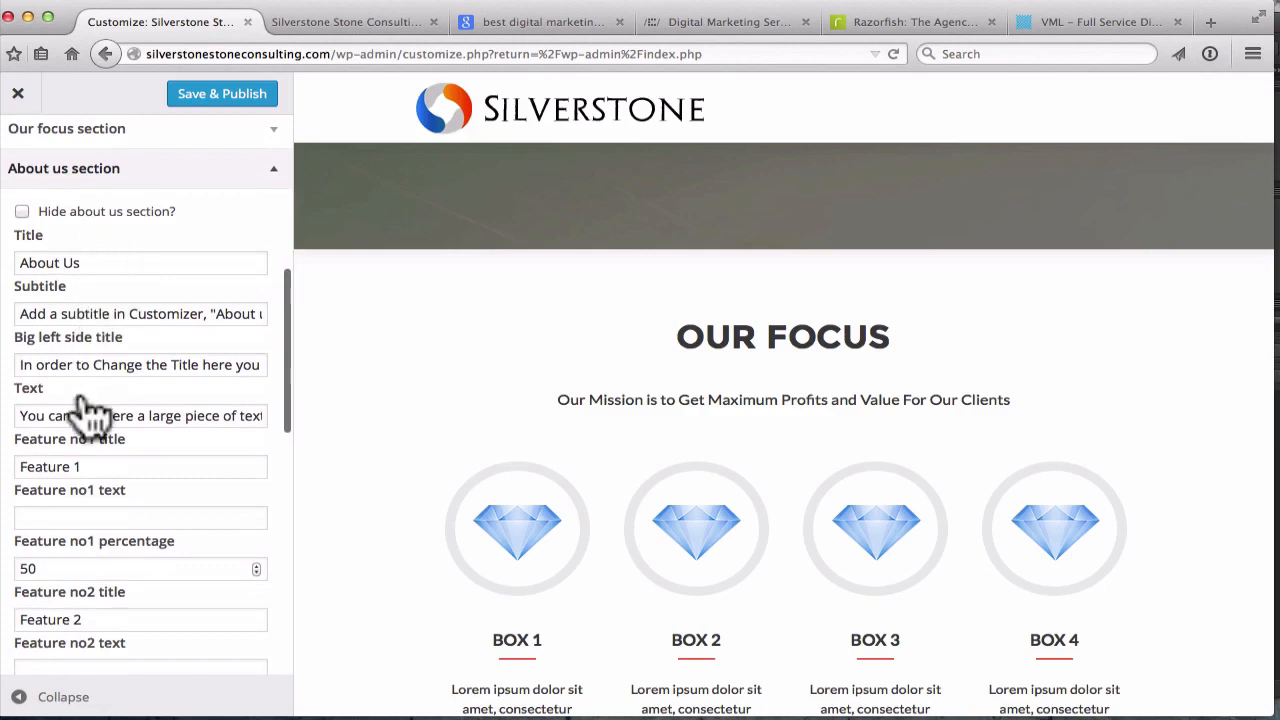
{"action": "scroll", "coordinate": [88, 410], "scroll_direction": "down", "scroll_amount": 3}
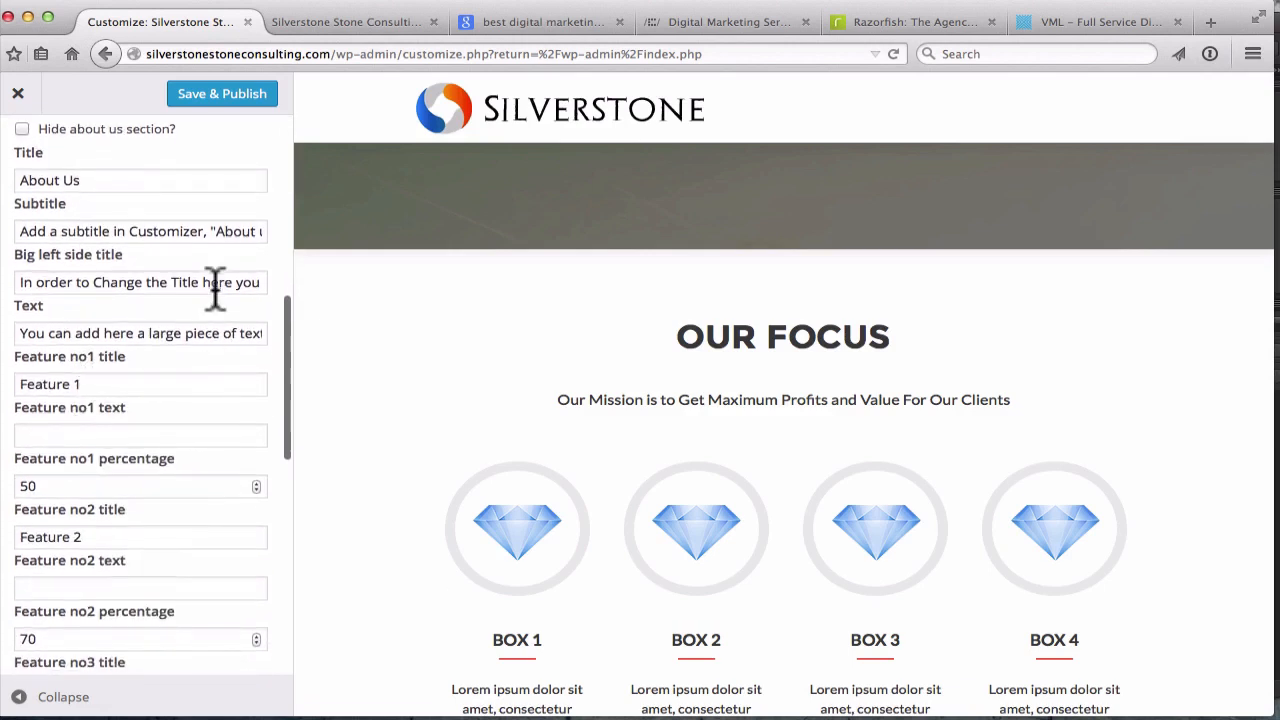
Glance at the Razorfish and Google tabs, then bring up the Silverstone site tab
{"action": "left_click", "coordinate": [903, 24]}
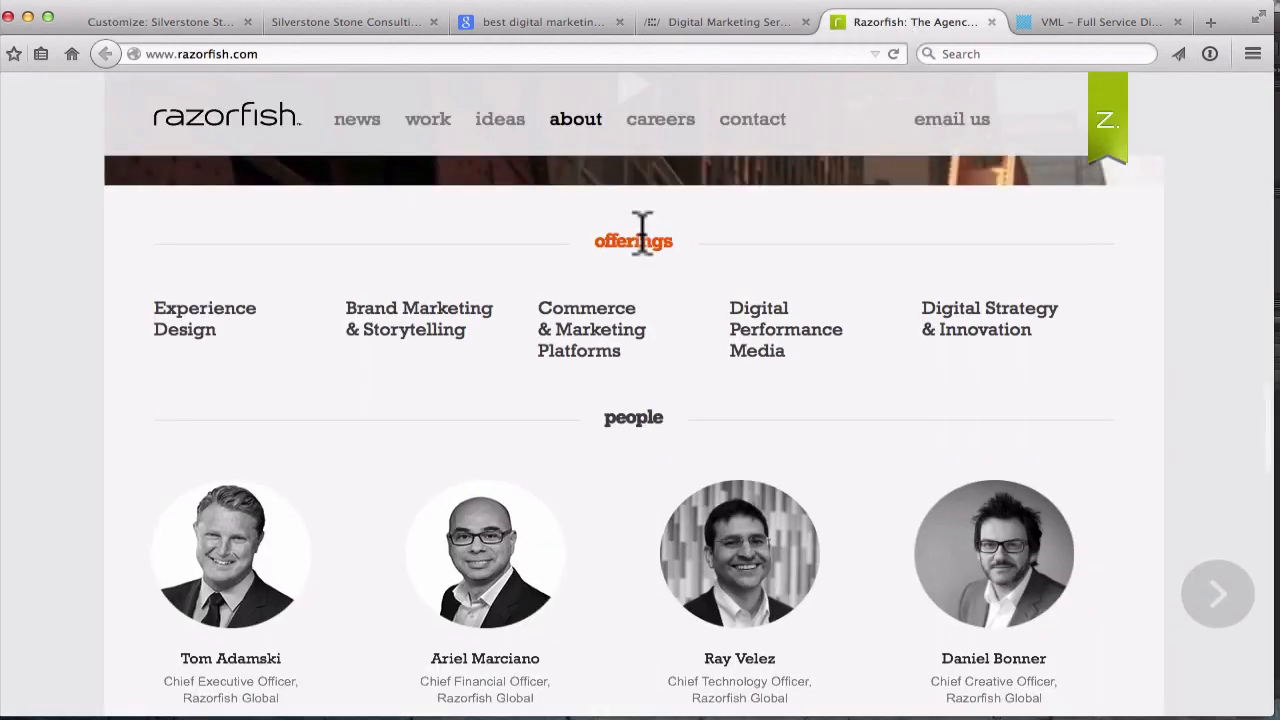
{"action": "scroll", "coordinate": [641, 235], "scroll_direction": "down", "scroll_amount": 1}
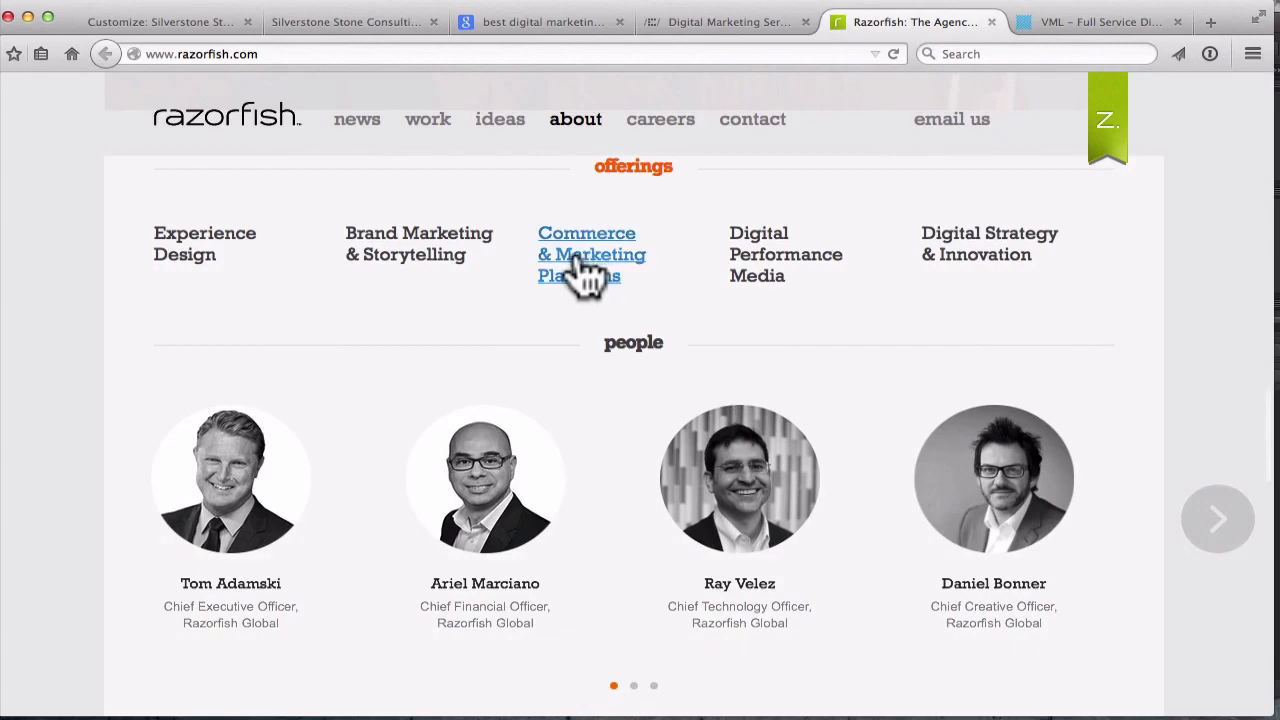
{"action": "left_click", "coordinate": [558, 28]}
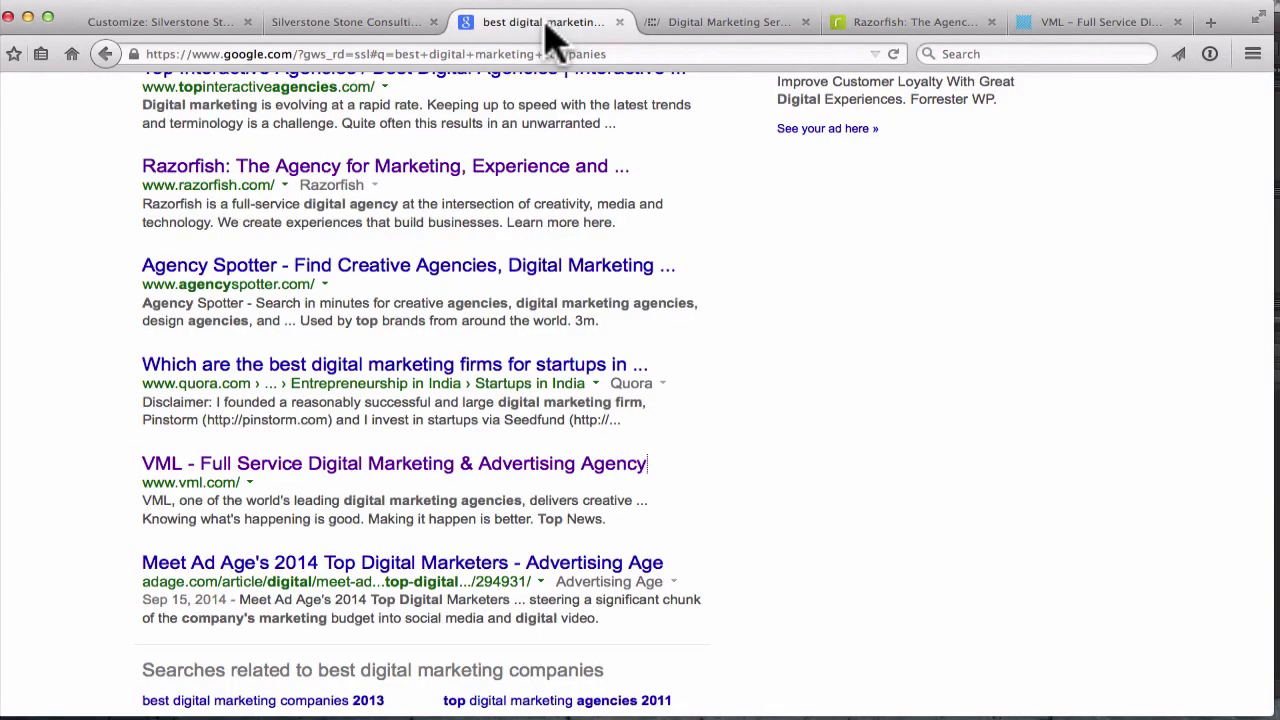
{"action": "left_click", "coordinate": [170, 22]}
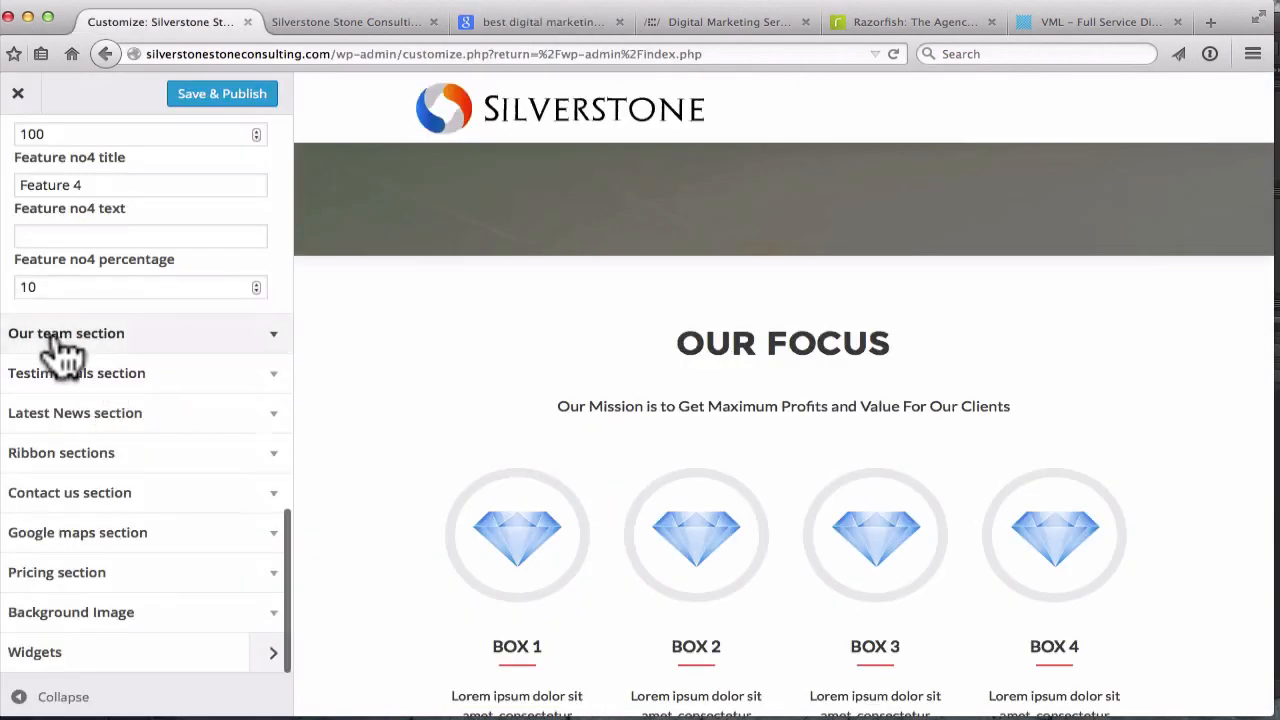
{"action": "scroll", "coordinate": [108, 545], "scroll_direction": "down", "scroll_amount": 1}
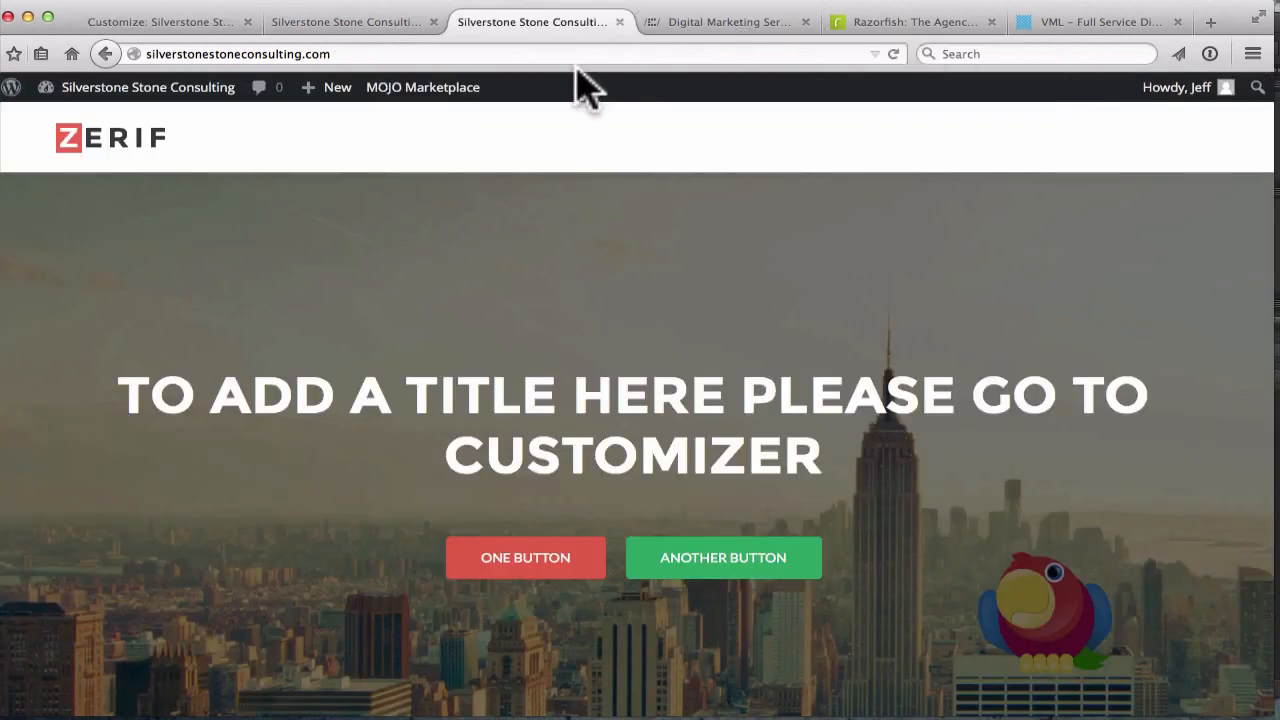
Reload the live site and clear all Firefox history and cache for time range Everything
{"action": "left_click", "coordinate": [407, 55]}
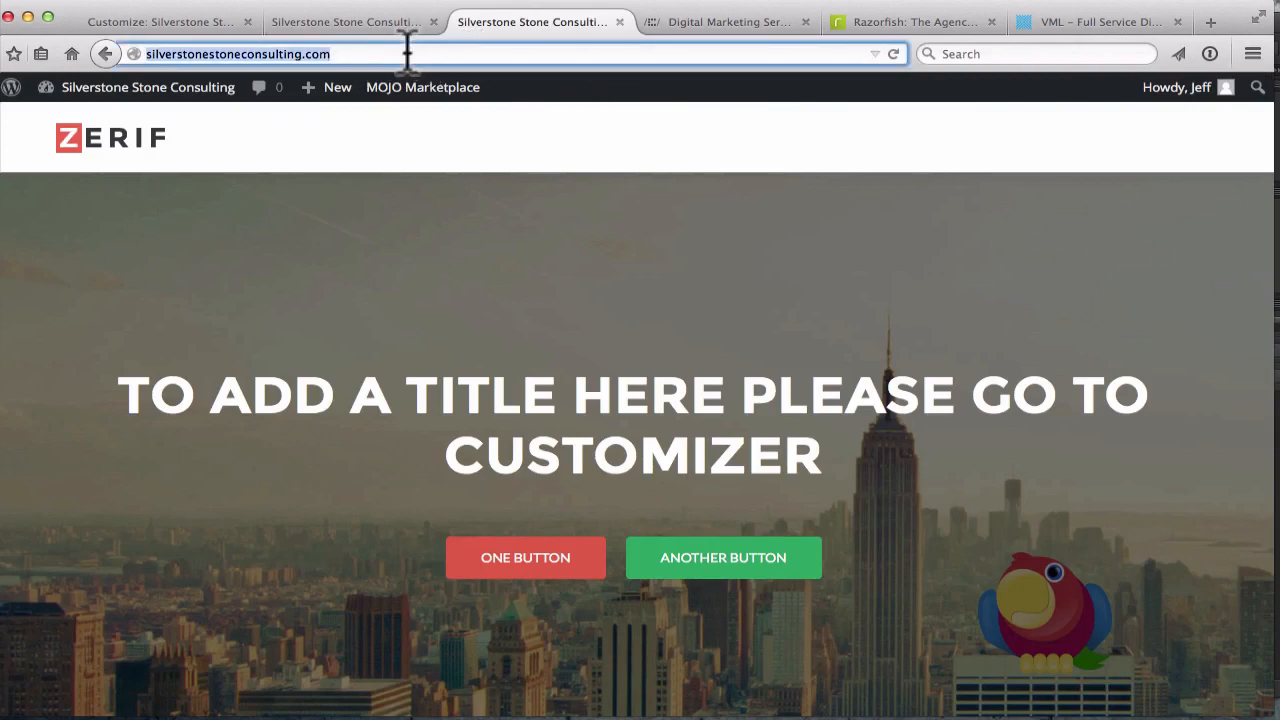
{"action": "left_click", "coordinate": [893, 55]}
{"action": "left_click", "coordinate": [310, 5]}
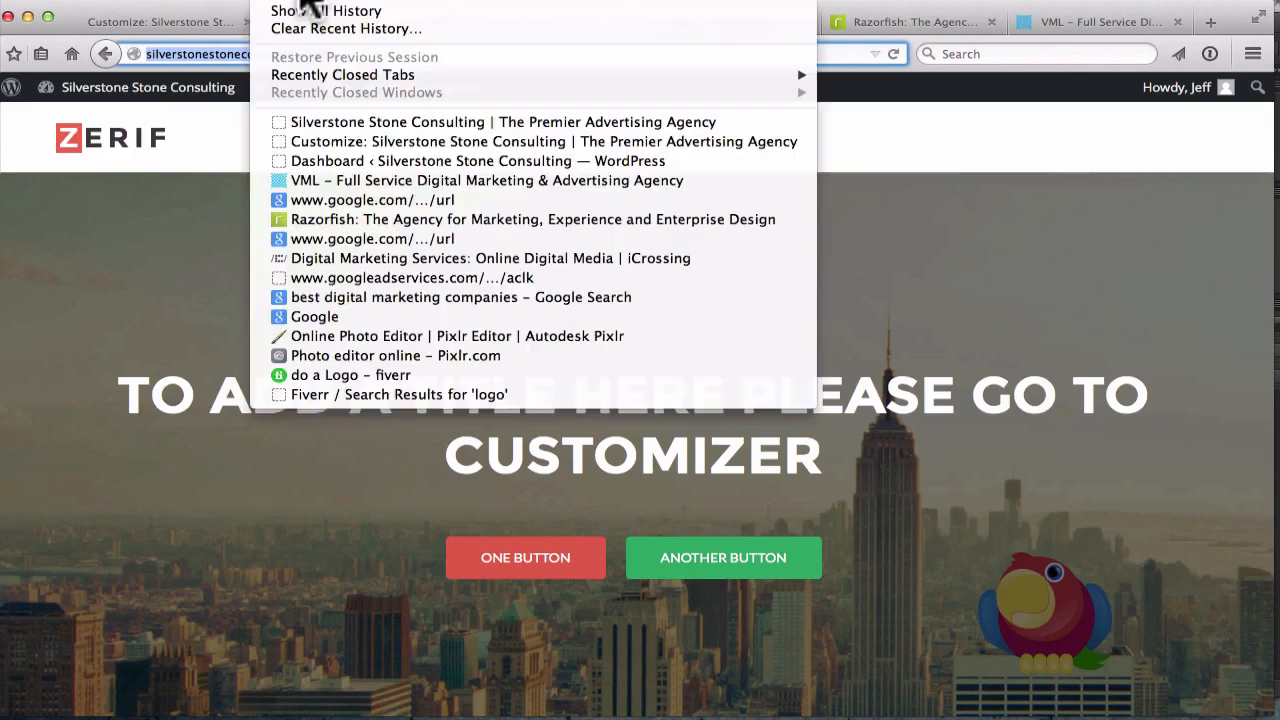
{"action": "left_click", "coordinate": [342, 29]}
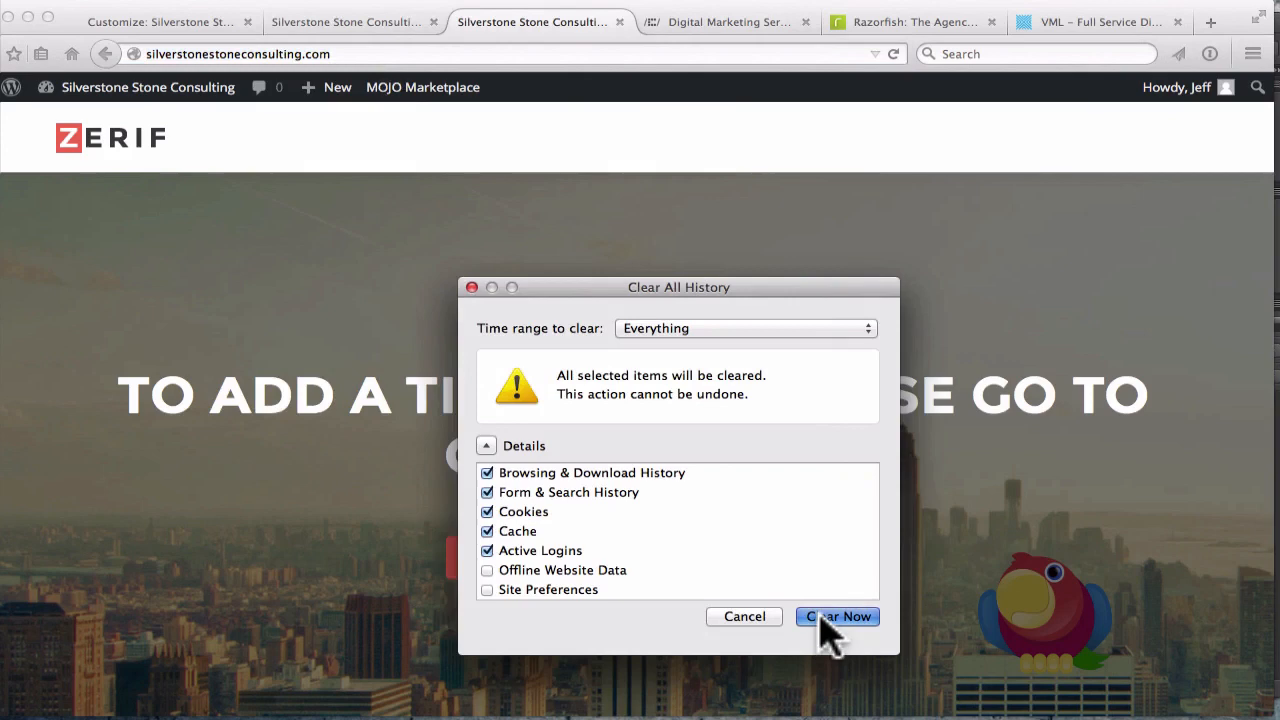
{"action": "left_click", "coordinate": [822, 616]}
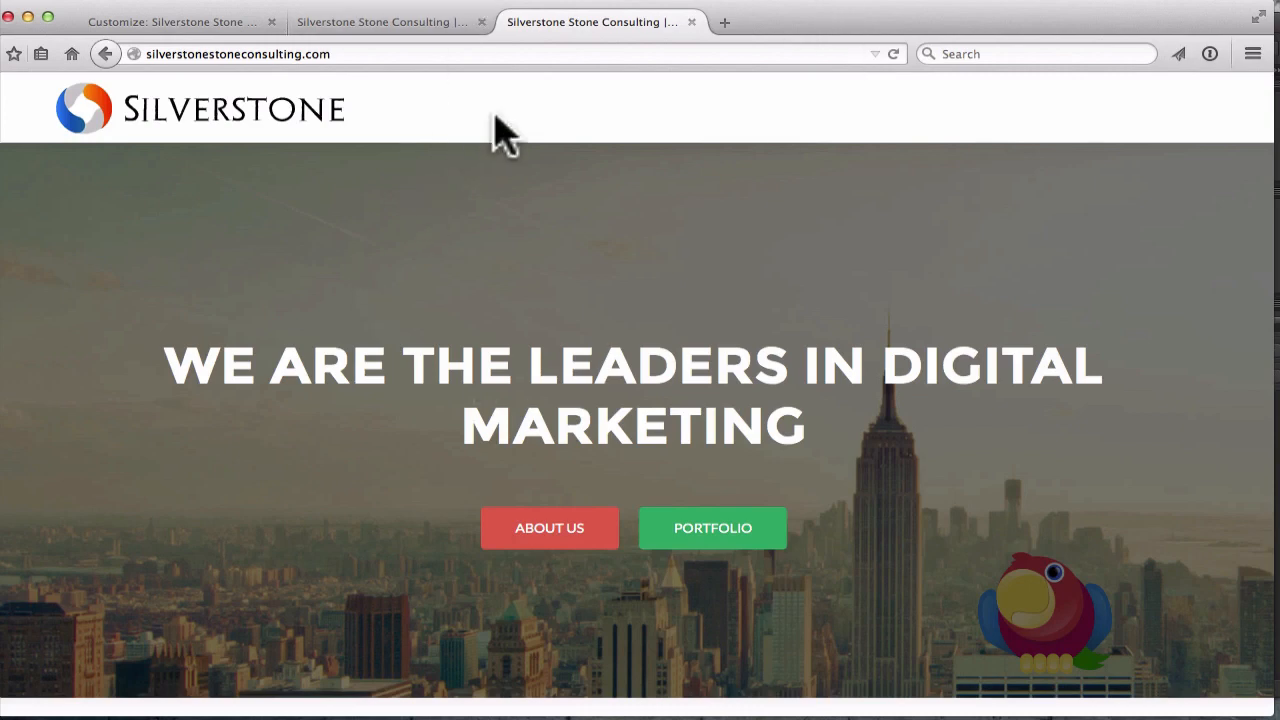
{"action": "scroll", "coordinate": [495, 116], "scroll_direction": "down", "scroll_amount": 1}
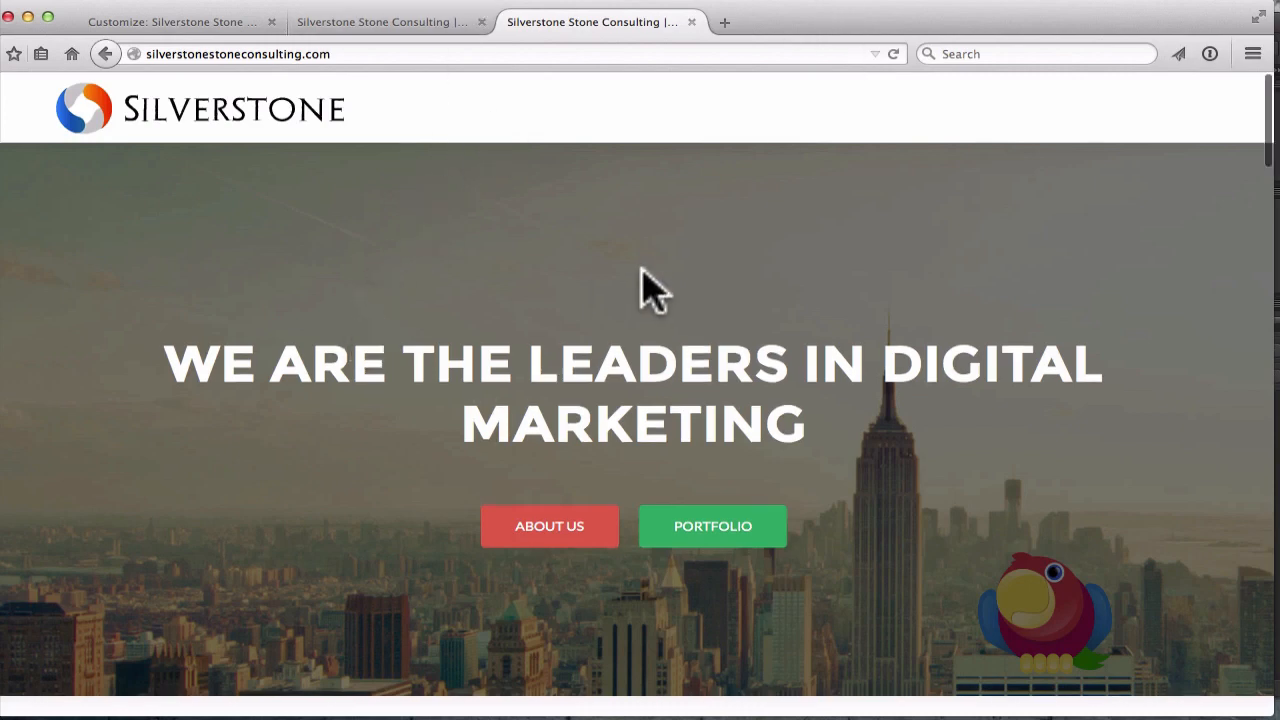
{"action": "scroll", "coordinate": [641, 268], "scroll_direction": "down", "scroll_amount": 1}
{"action": "scroll", "coordinate": [643, 286], "scroll_direction": "down", "scroll_amount": 1}
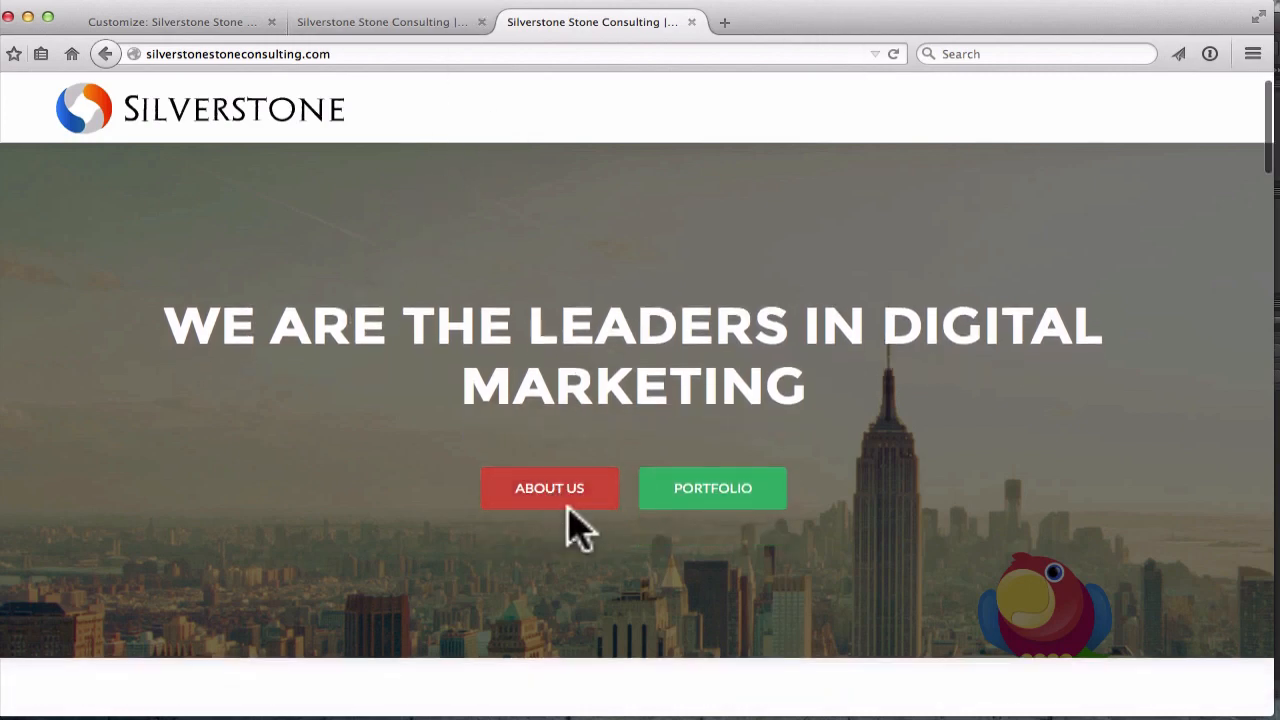
{"action": "scroll", "coordinate": [705, 515], "scroll_direction": "down", "scroll_amount": 4}
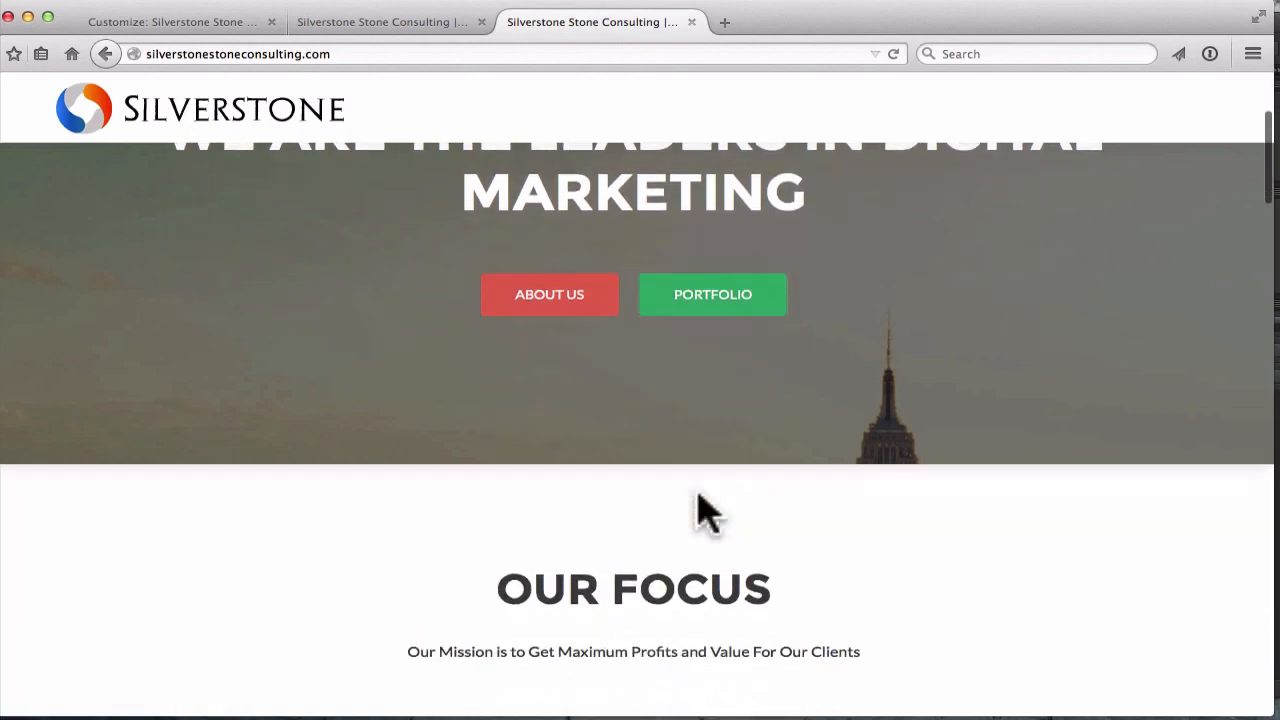
{"action": "scroll", "coordinate": [705, 515], "scroll_direction": "down", "scroll_amount": 1}
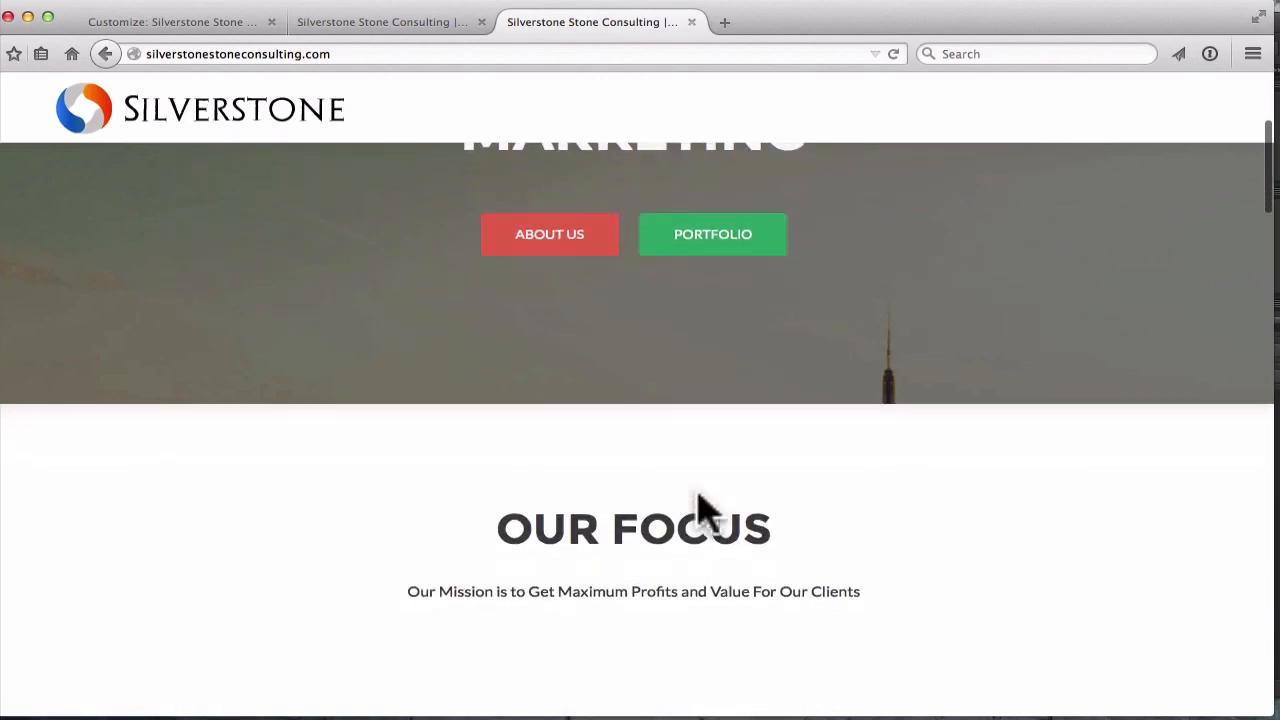
{"action": "scroll", "coordinate": [705, 515], "scroll_direction": "up", "scroll_amount": 5}
{"action": "scroll", "coordinate": [697, 490], "scroll_direction": "up", "scroll_amount": 1}
{"action": "scroll", "coordinate": [697, 490], "scroll_direction": "down", "scroll_amount": 1}
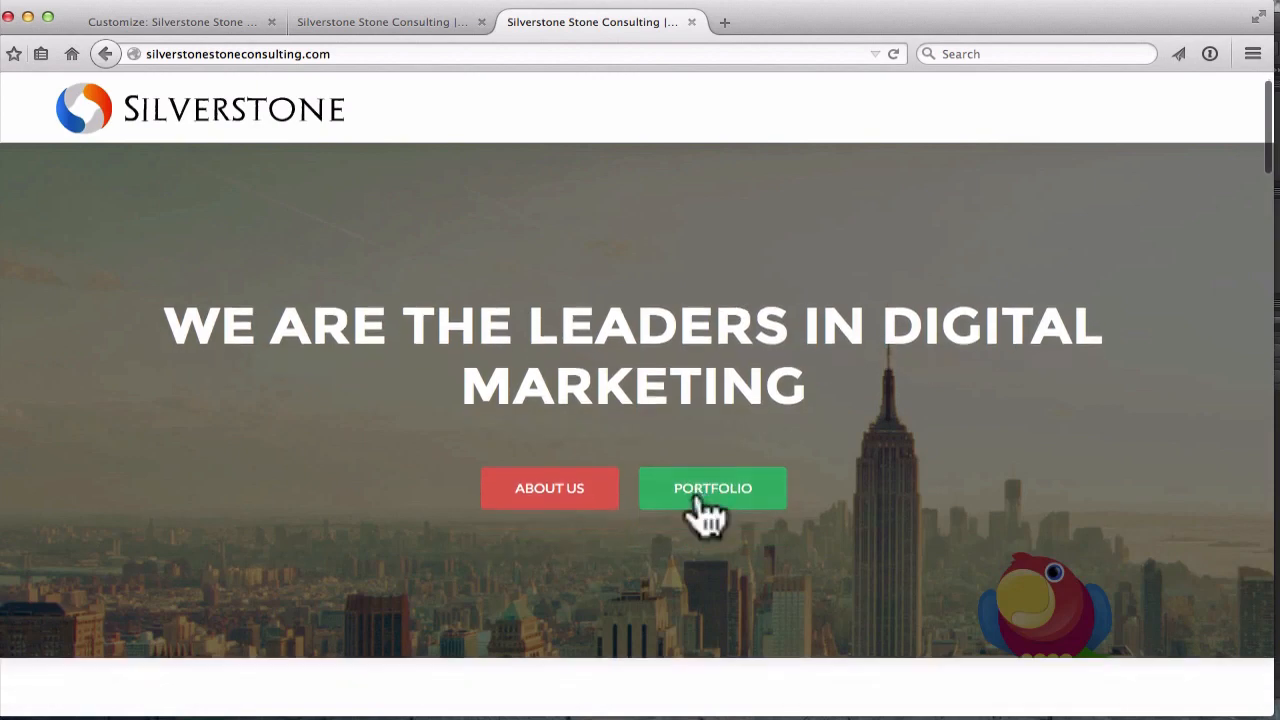
{"action": "scroll", "coordinate": [697, 493], "scroll_direction": "down", "scroll_amount": 1}
{"action": "scroll", "coordinate": [697, 493], "scroll_direction": "up", "scroll_amount": 1}
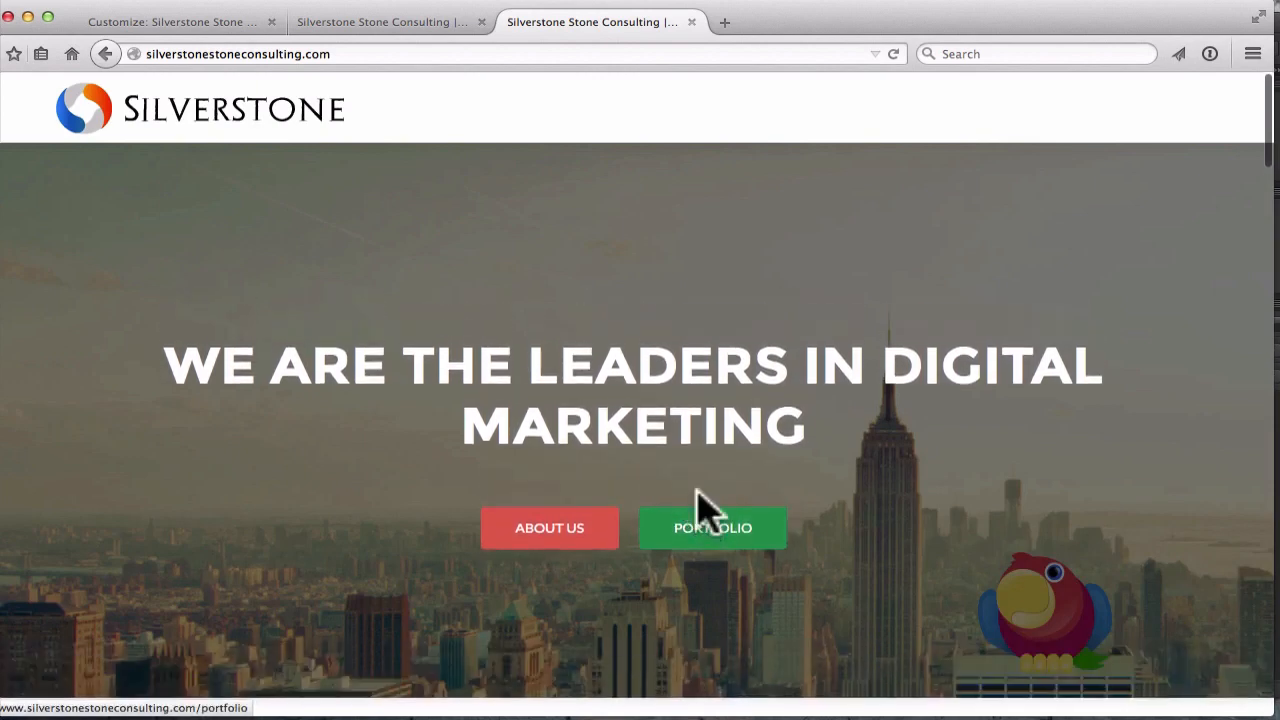